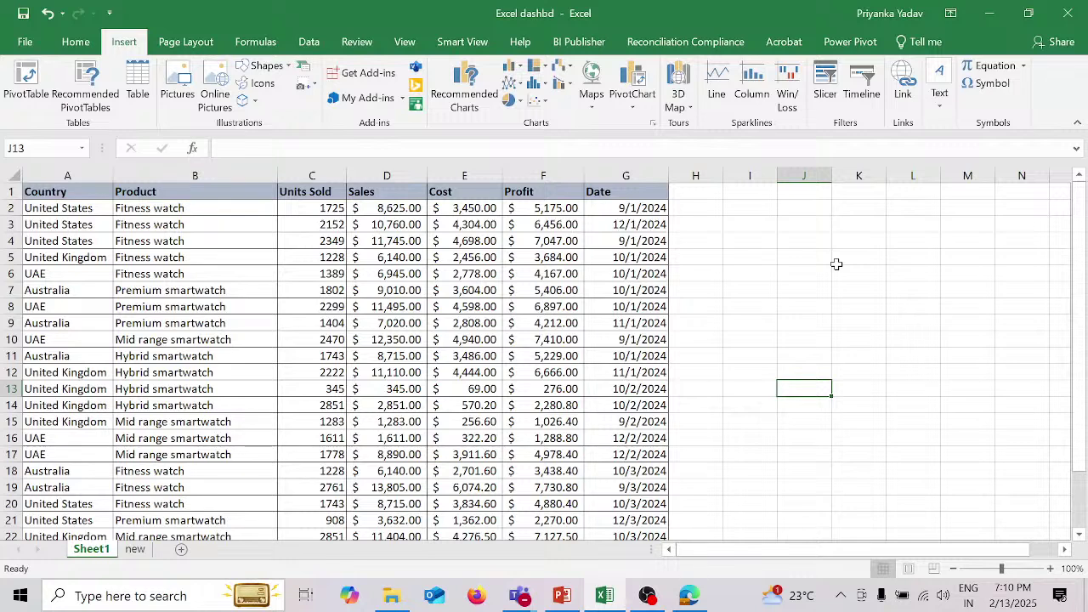
Step: Convert the data range A1:G25 on Sheet1 into a table with headers
left_click(463, 290)
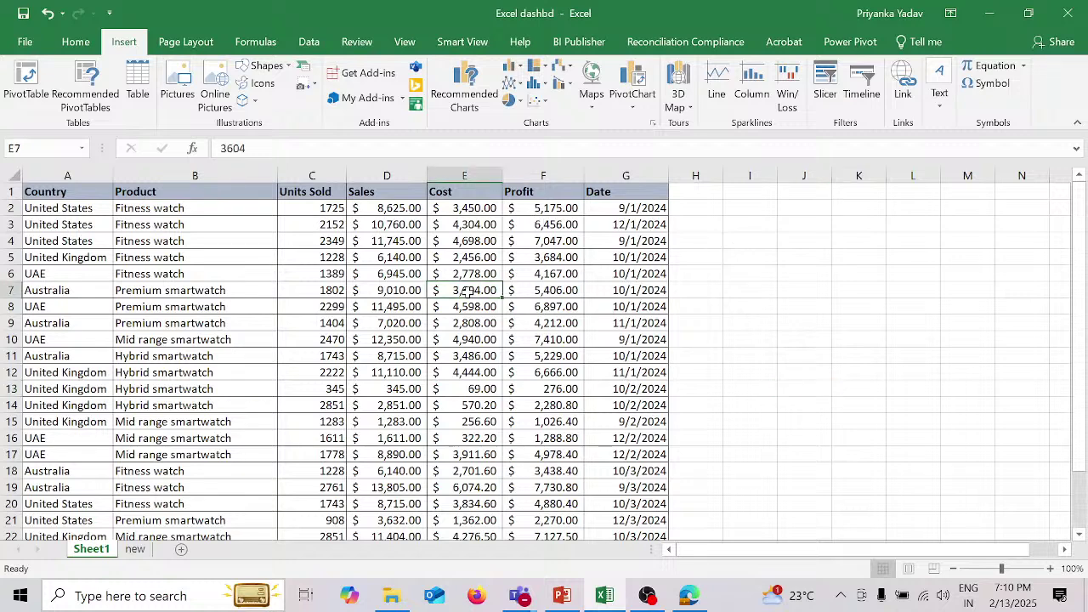
left_click(140, 82)
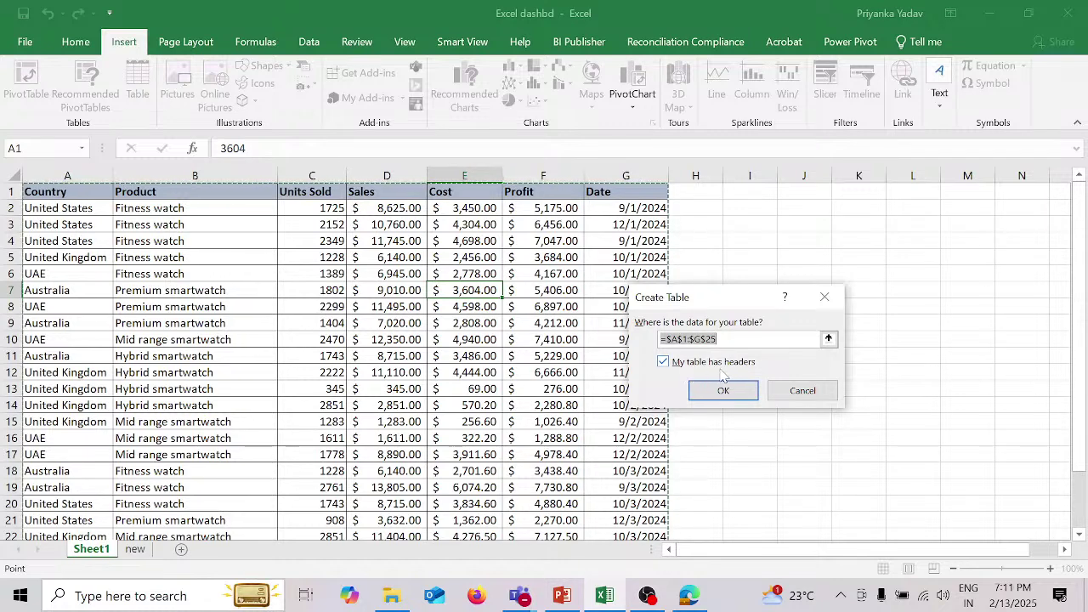
left_click(723, 390)
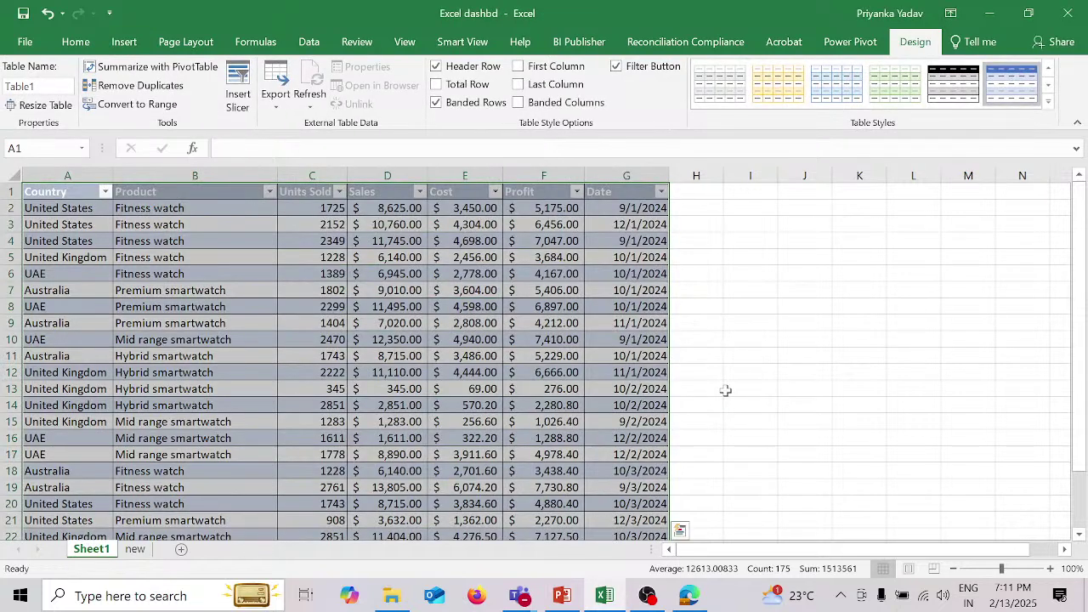
left_click(797, 370)
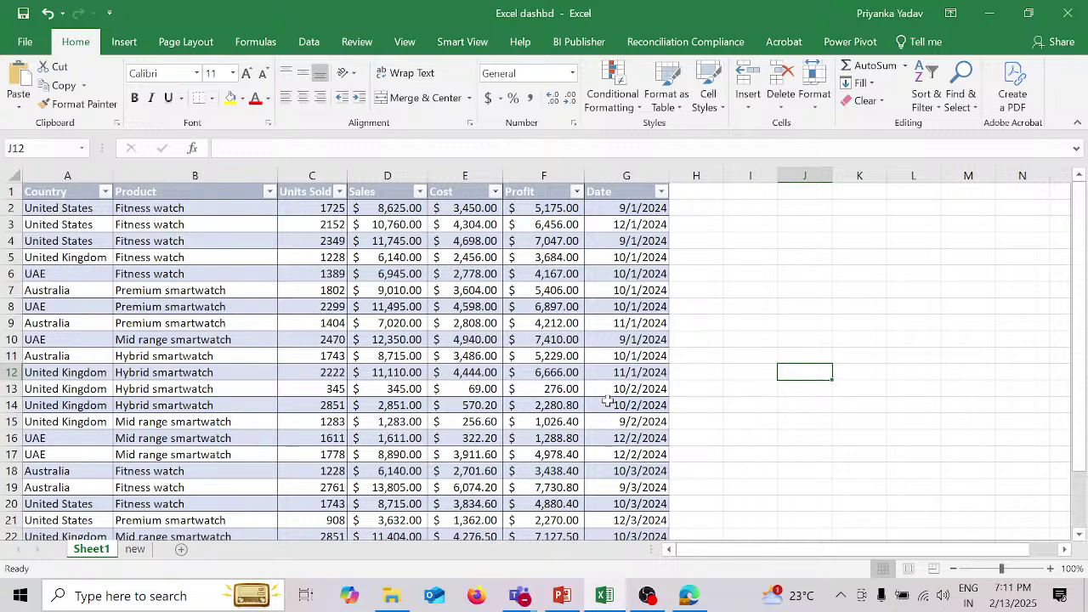
left_click(124, 41)
left_click(25, 85)
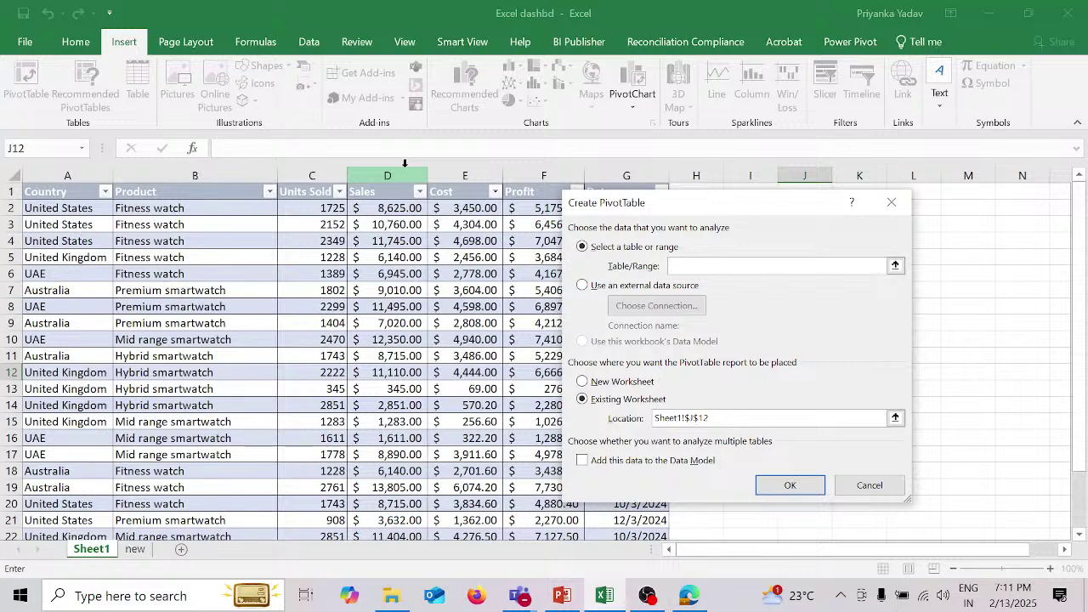
left_click(891, 486)
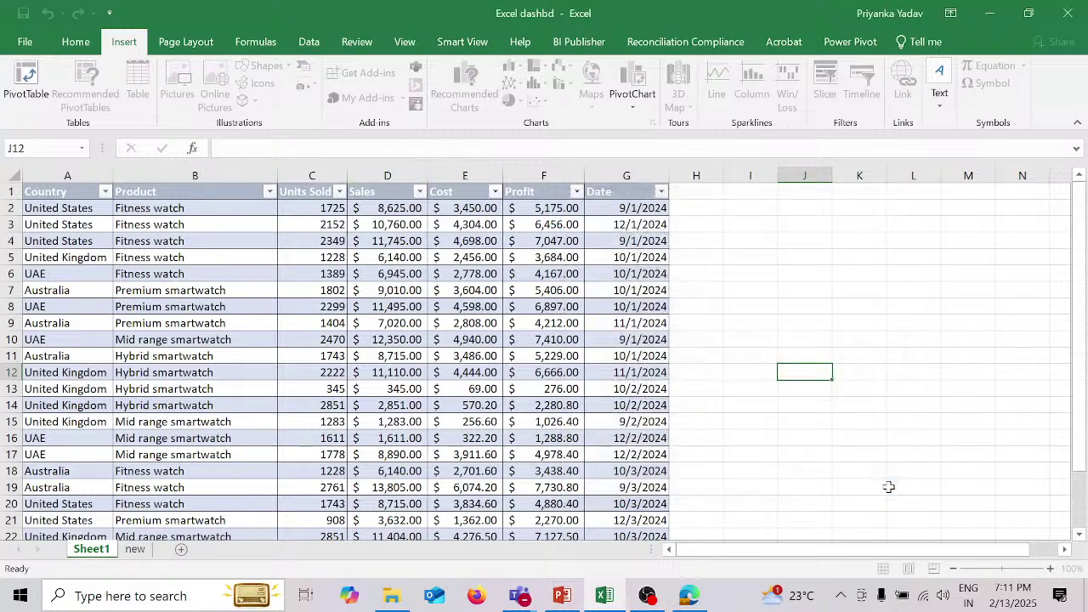
Step: Select the whole data table from the Country header to the last Date row and create a PivotTable from it on a new worksheet
left_click(79, 192)
key("shift+Right")
key("shift+Right")
key("shift+Right")
key("shift+Right")
key("shift+Right")
key("shift+Right")
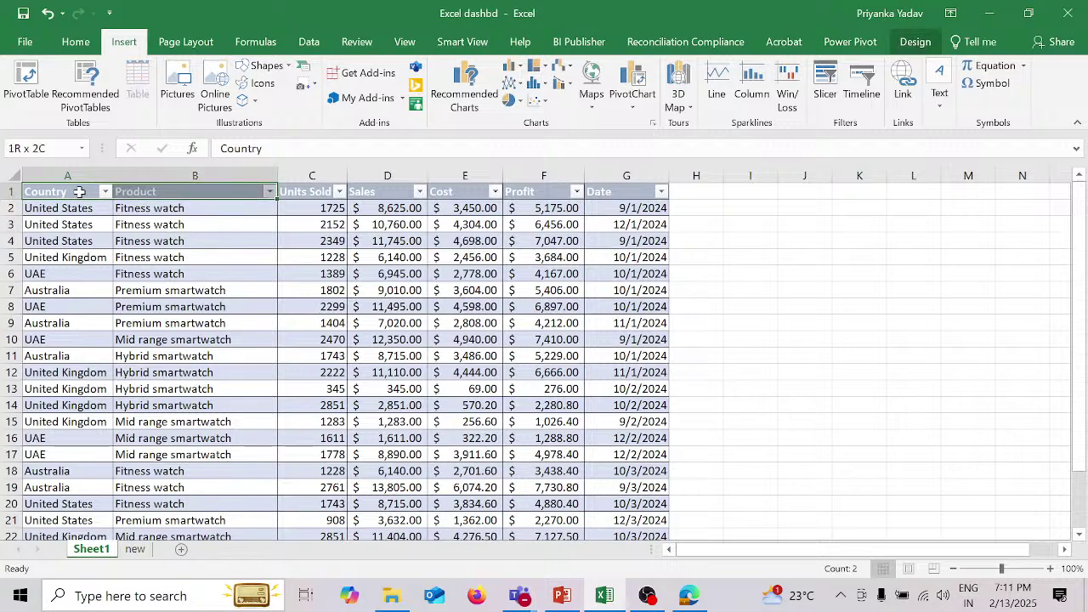
key("shift+Down")
key("shift+Down")
key("shift+Down")
key("shift+Down")
key("shift+Down")
key("shift+Down")
key("shift+Down")
key("shift+Down")
key("shift+Down")
key("shift+Down")
key("shift+Down")
key("shift+Down")
key("shift+Down")
key("shift+Down")
key("shift+Down")
key("shift+Down")
key("shift+Down")
key("shift+Down")
key("shift+Down")
key("shift+Down")
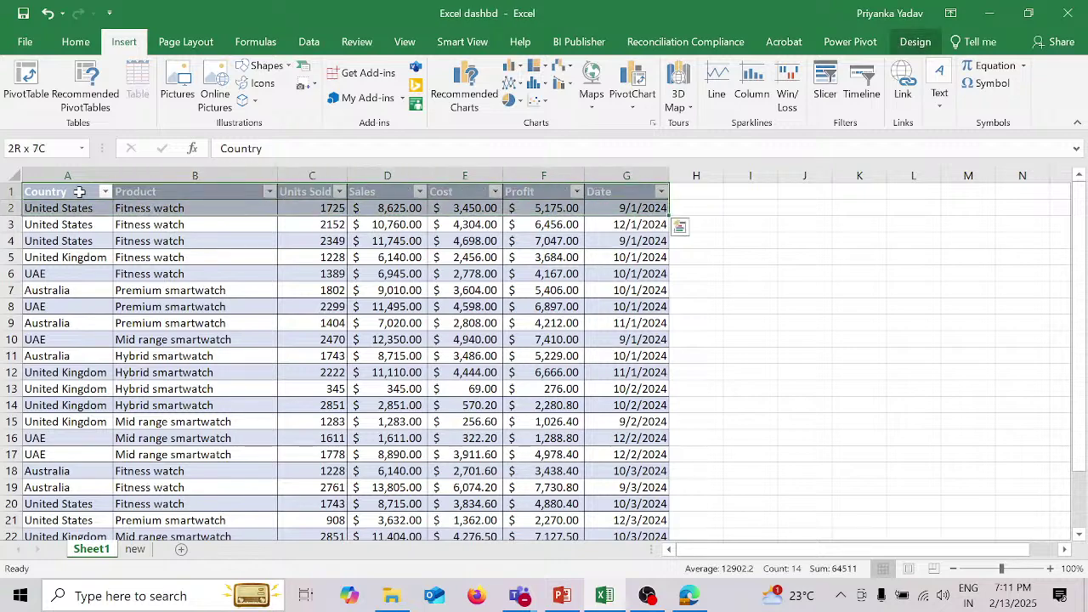
key("shift+Down")
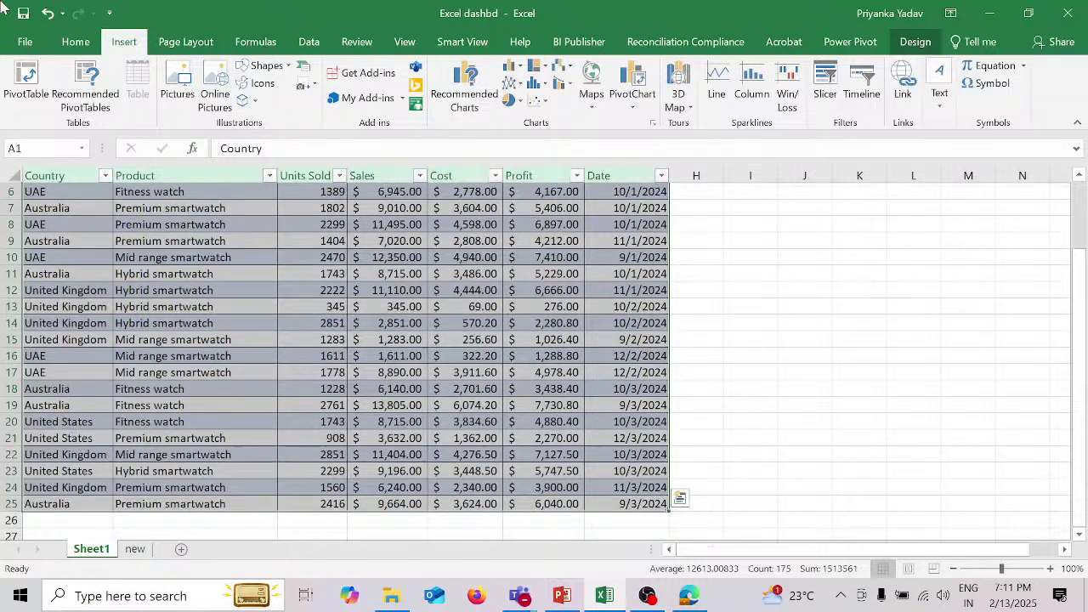
left_click(34, 89)
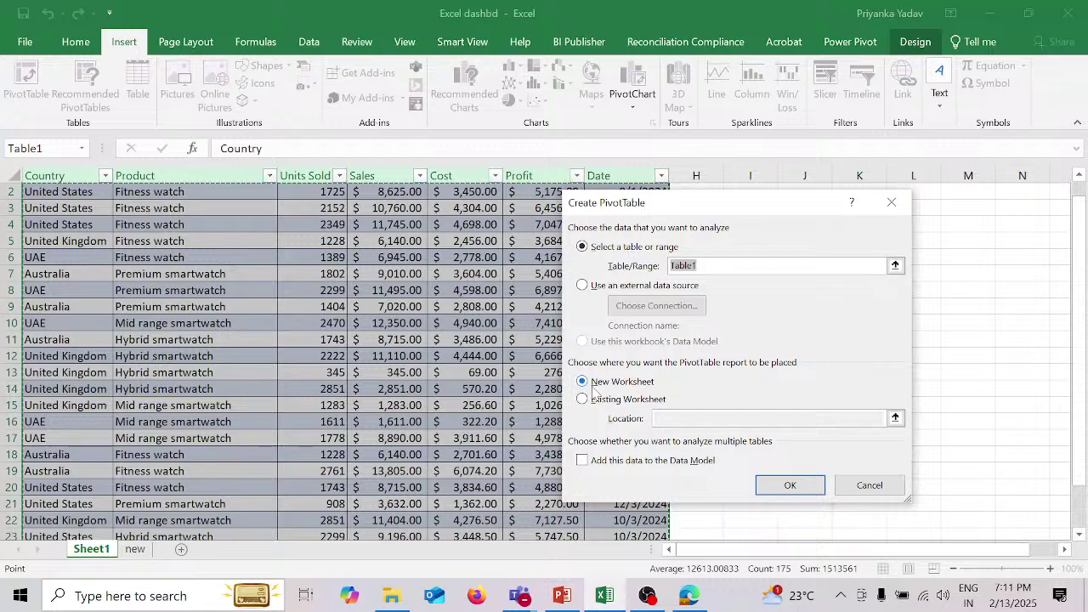
left_click(801, 486)
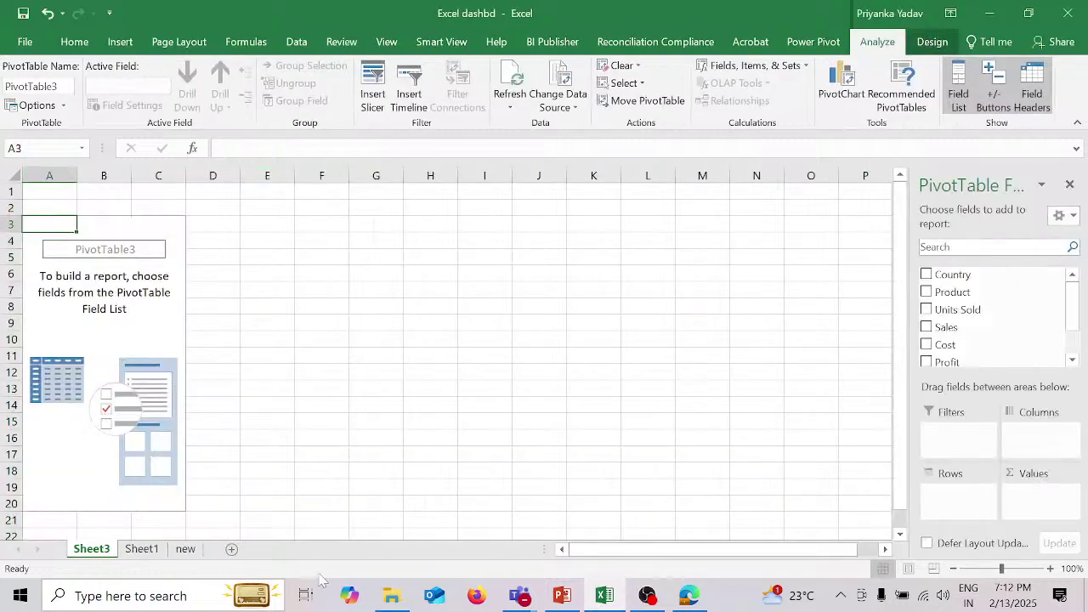
left_click(143, 549)
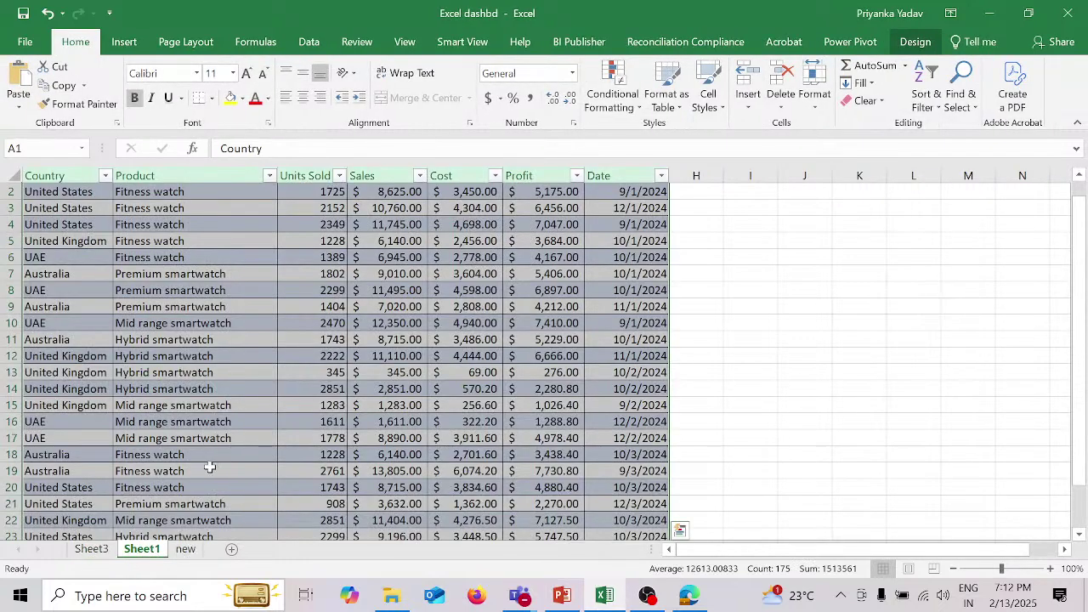
left_click(104, 554)
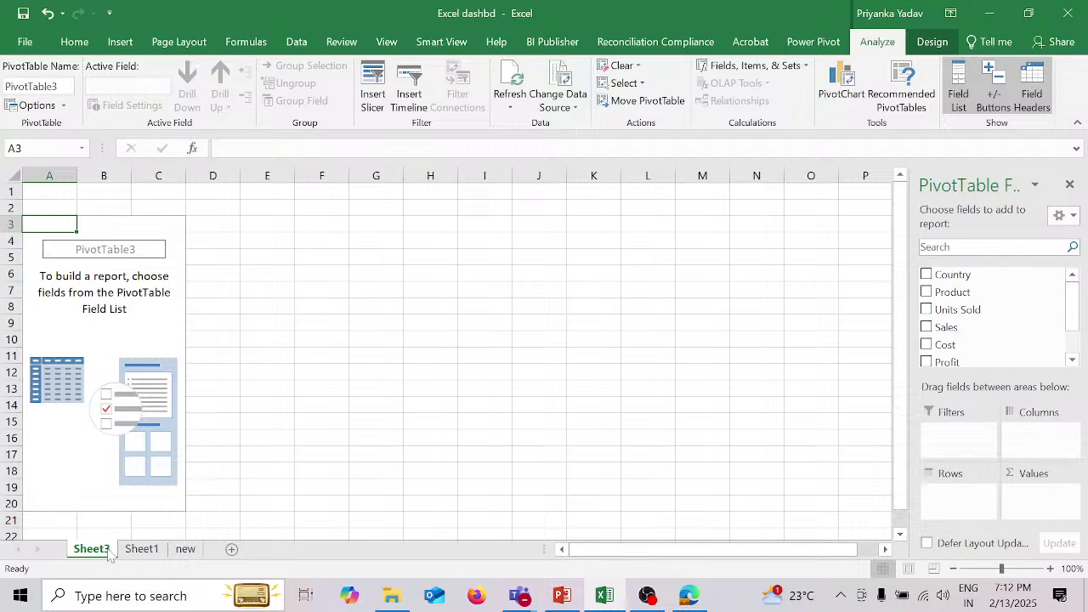
double_click(107, 550)
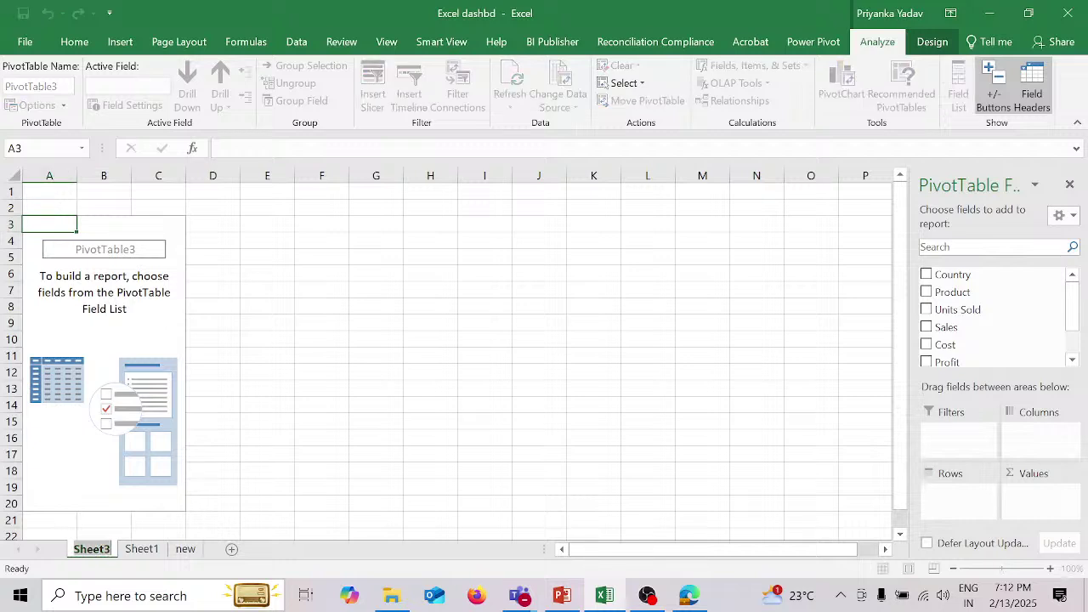
left_click(140, 532)
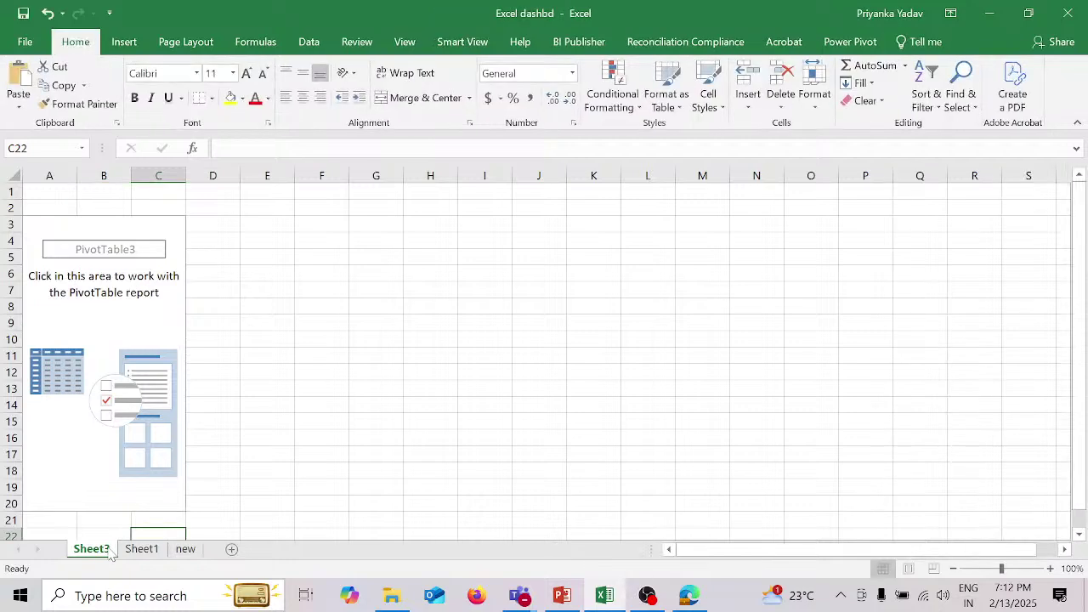
left_click(182, 328)
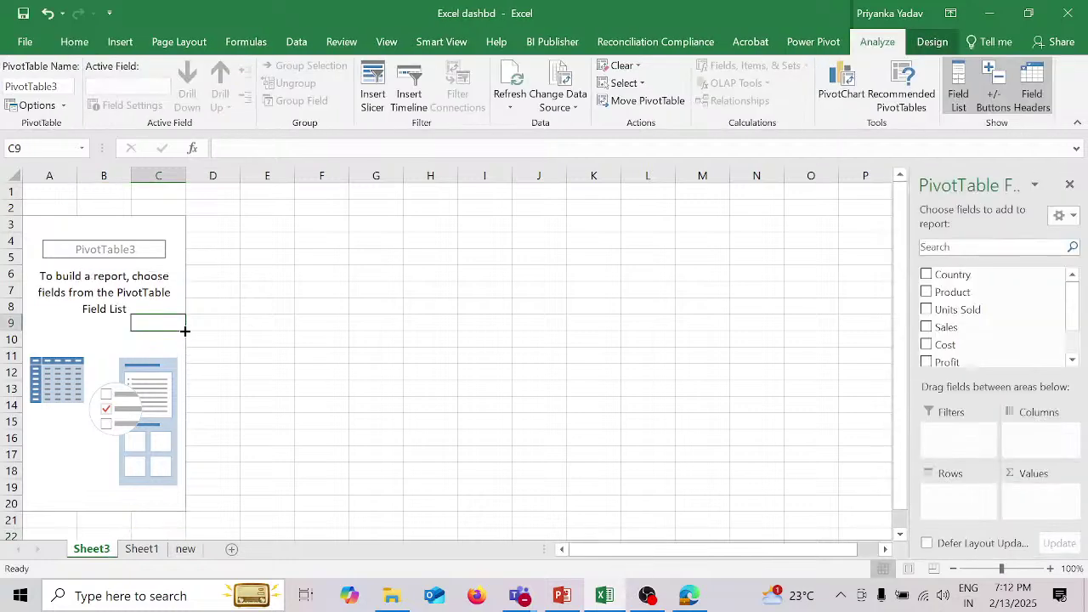
Step: Make two copies of the empty PivotTable sheet Sheet3 in the same workbook, each placed before the first sheet
right_click(108, 553)
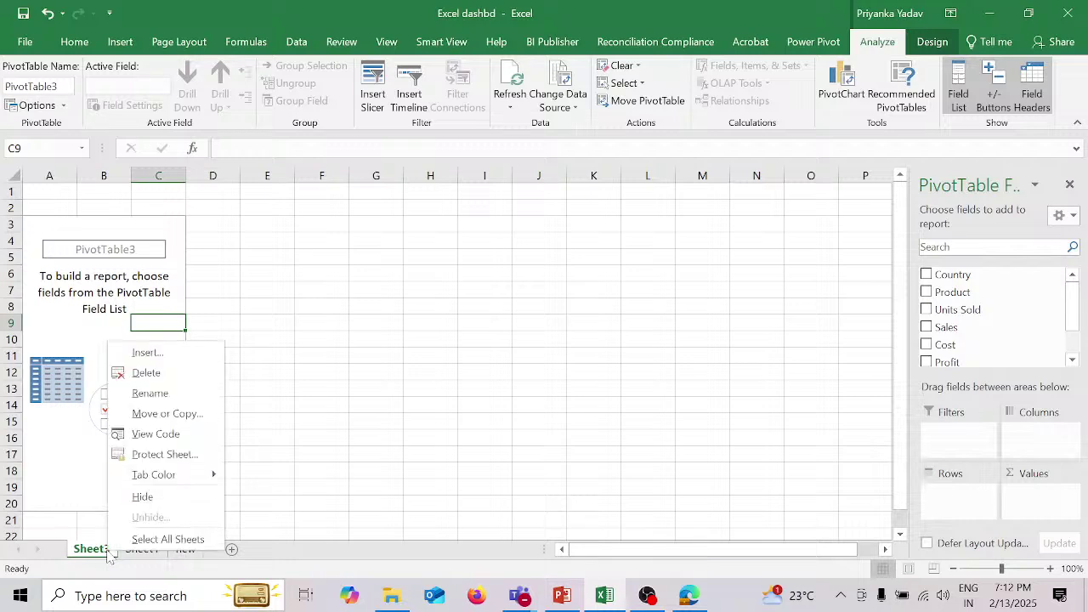
left_click(166, 414)
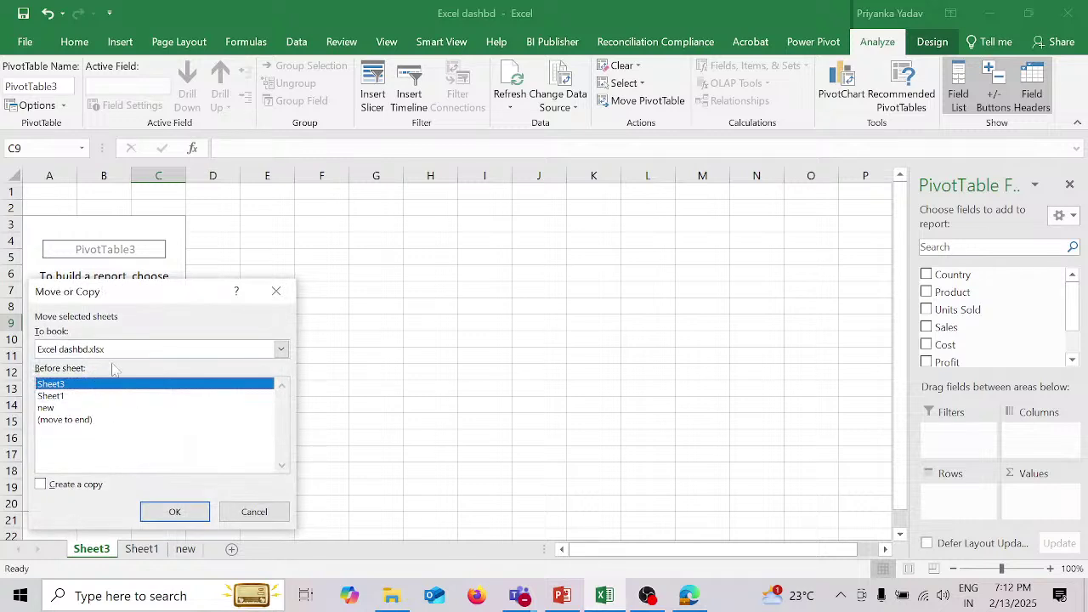
left_click(40, 485)
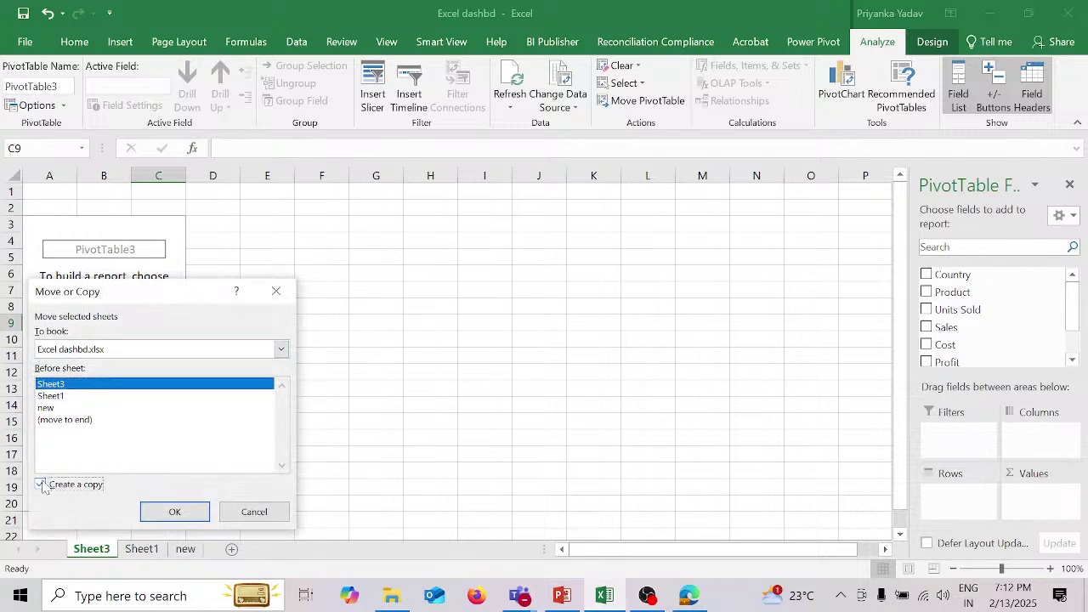
left_click(201, 512)
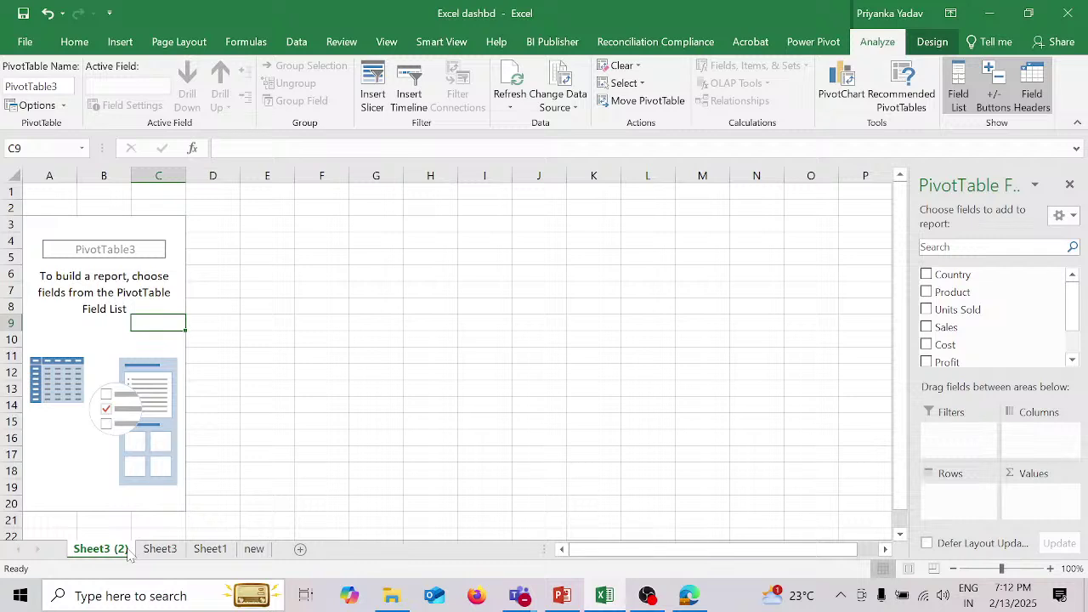
right_click(128, 553)
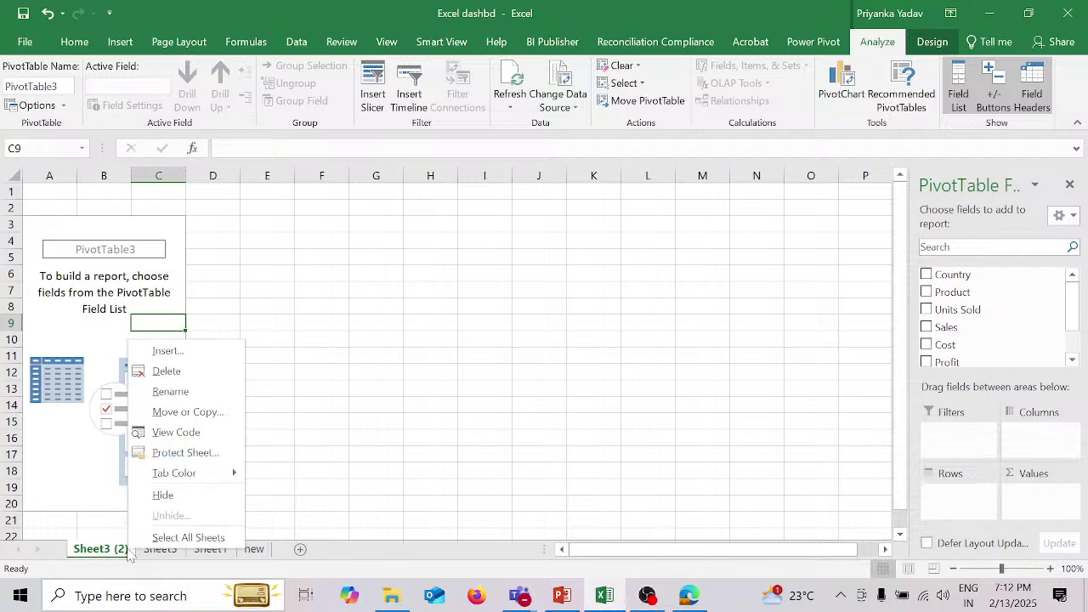
left_click(204, 413)
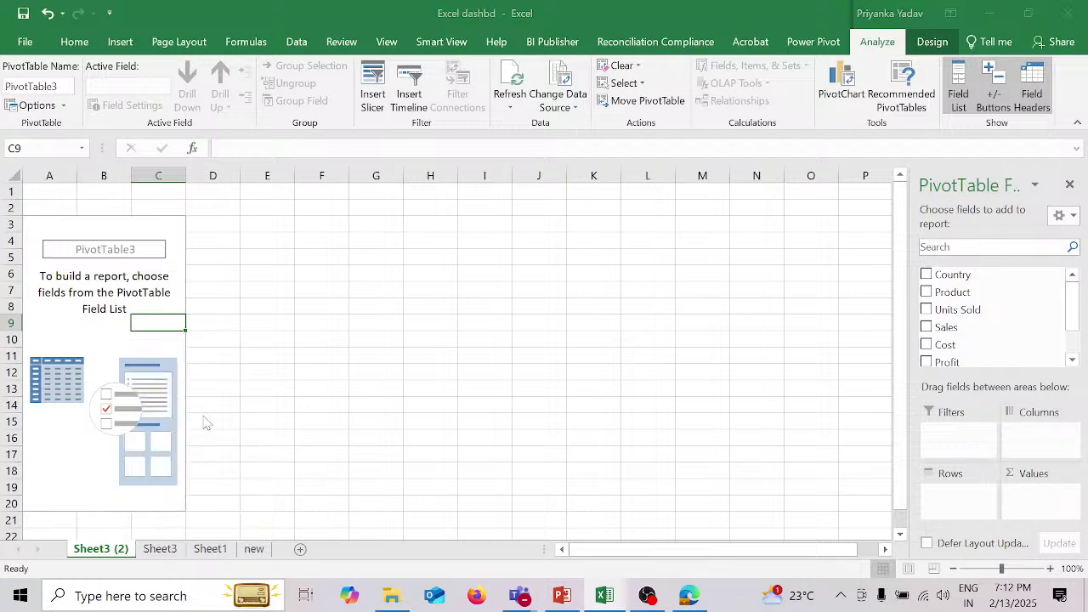
left_click(82, 484)
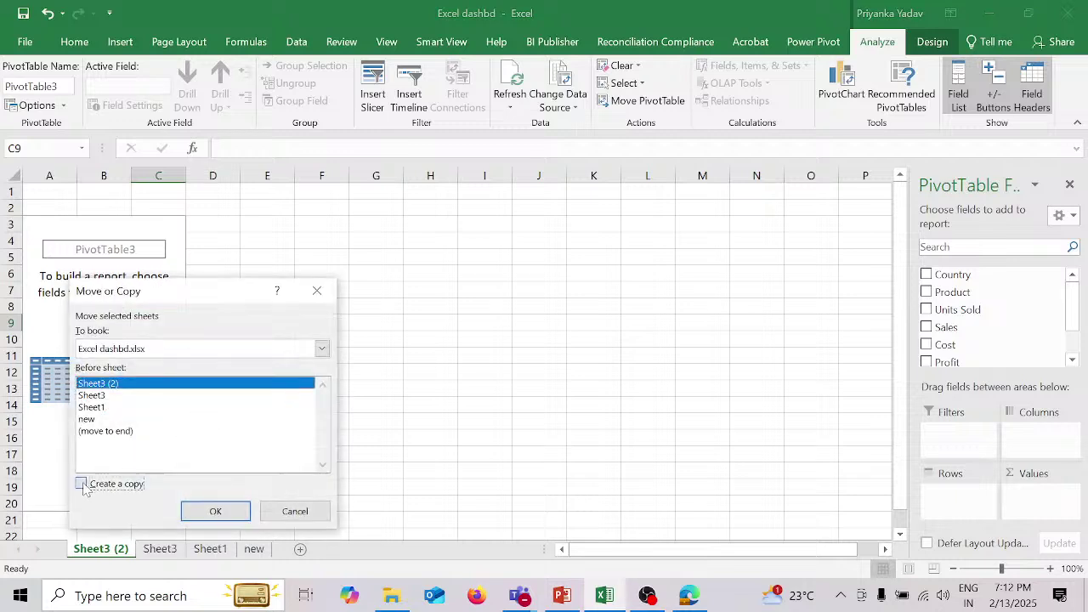
left_click(229, 511)
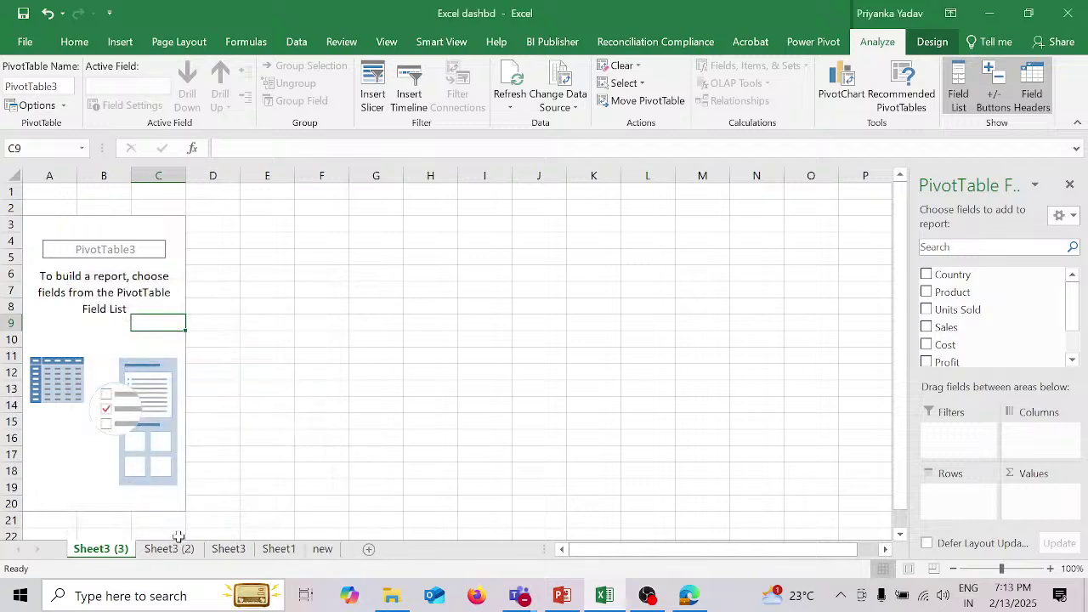
Step: Rename the original PivotTable sheet Sheet3 as "Profit countrywise"
left_click(153, 552)
left_click(230, 550)
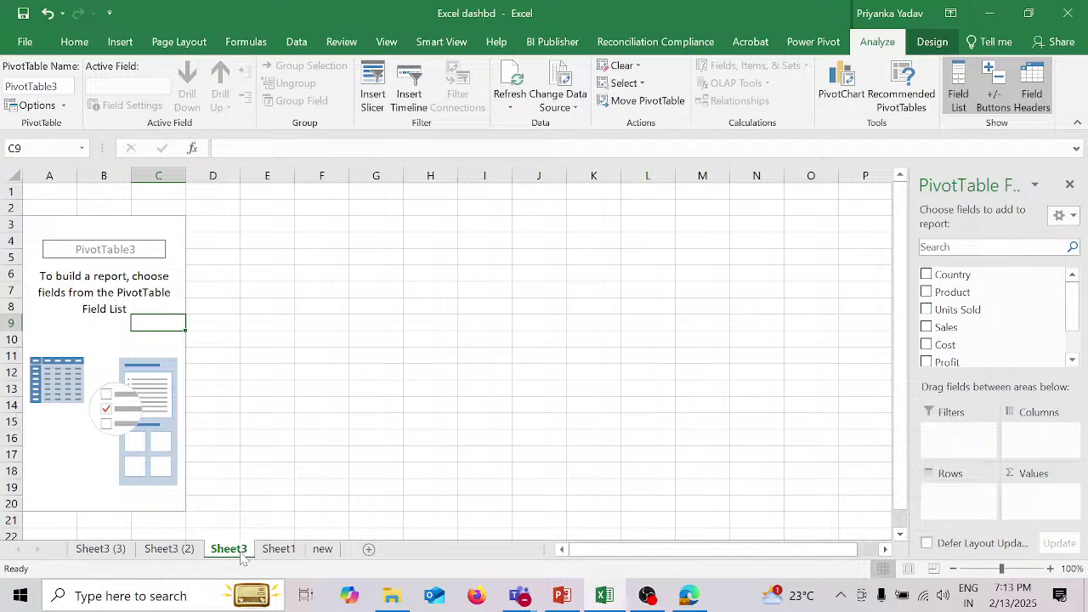
double_click(229, 549)
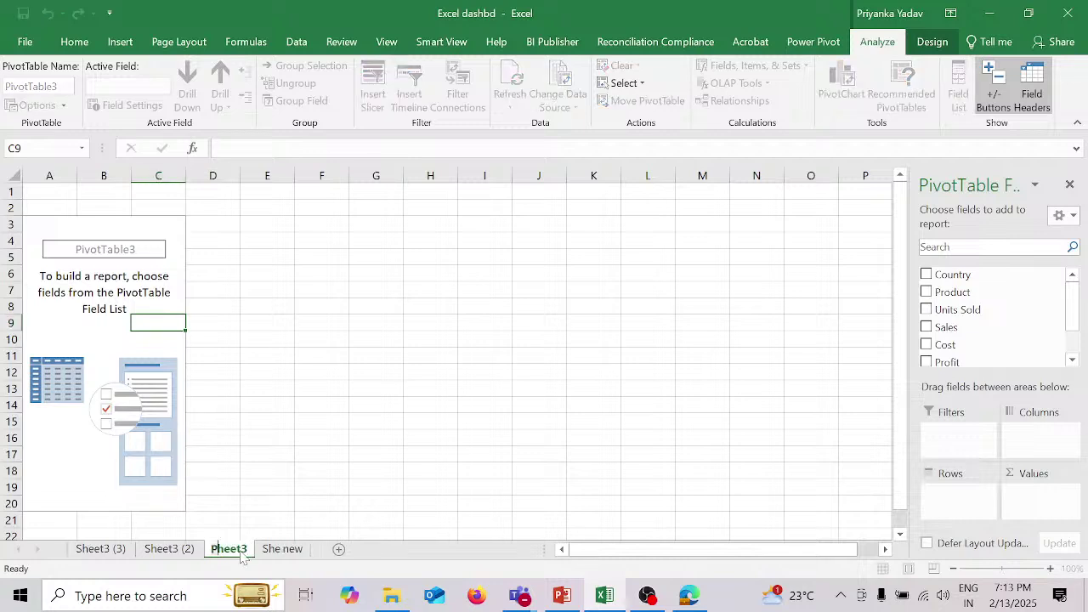
type("Profi")
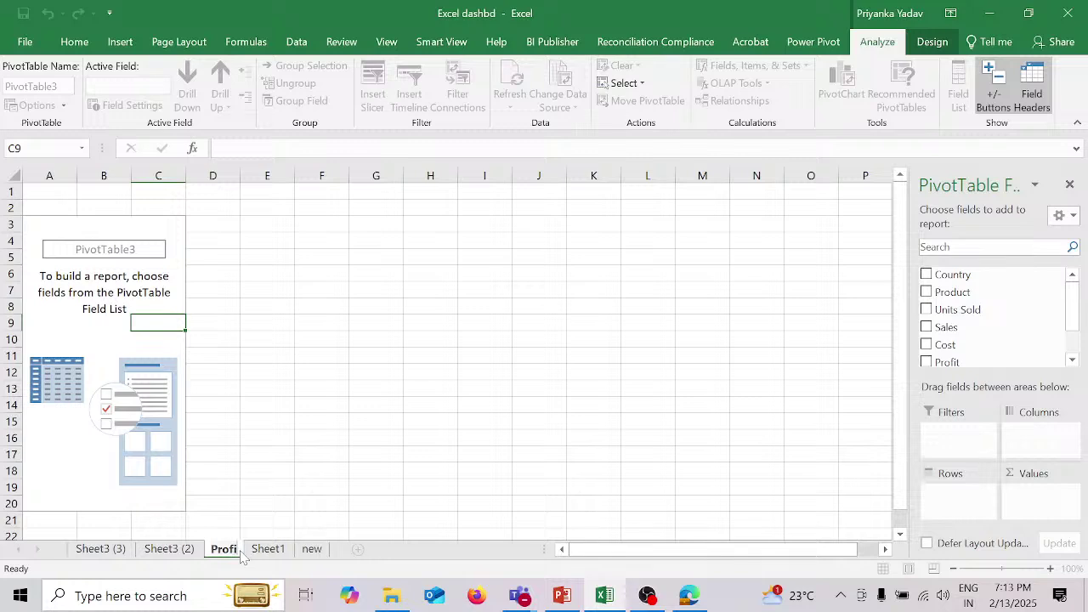
type("t con")
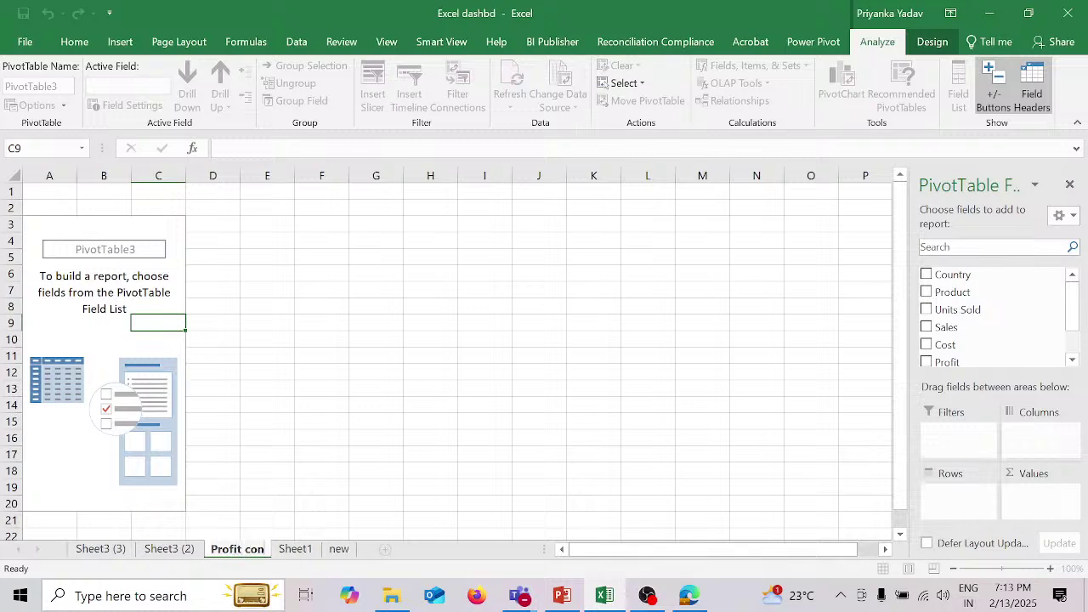
type("trywise")
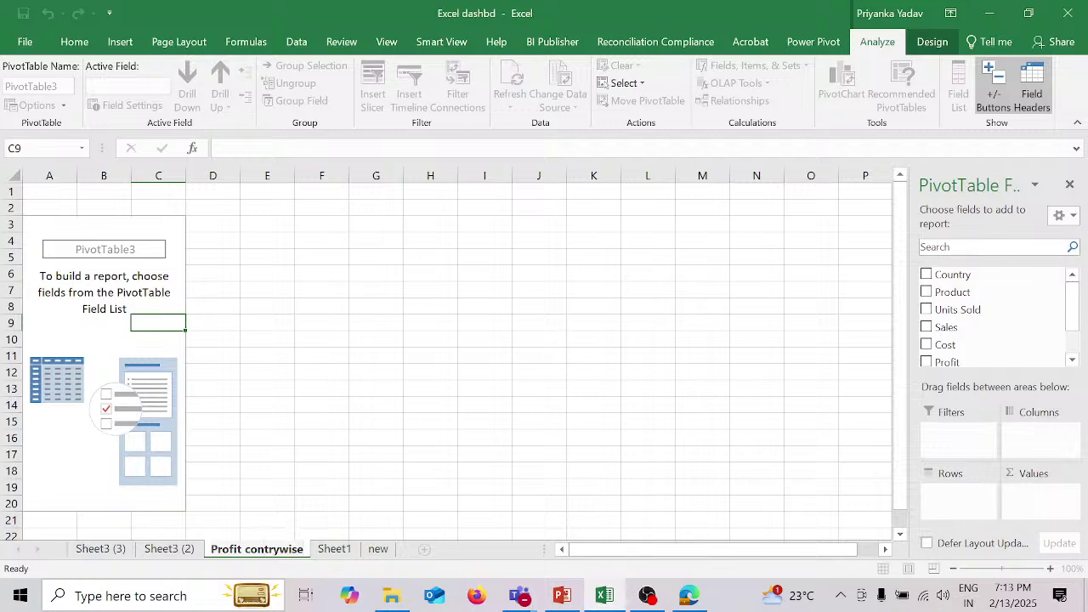
type("u")
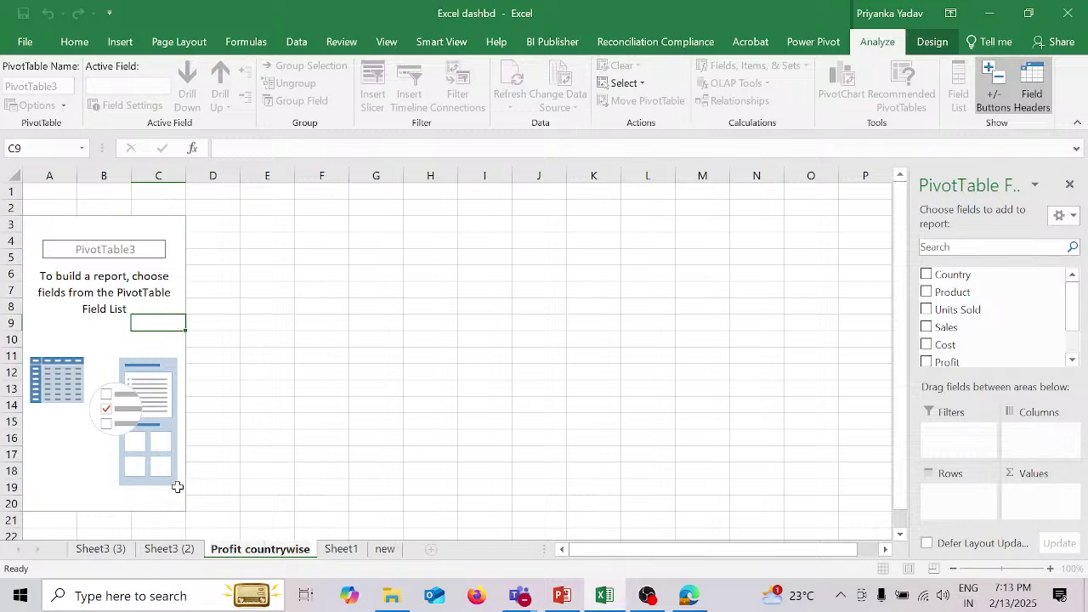
left_click(176, 486)
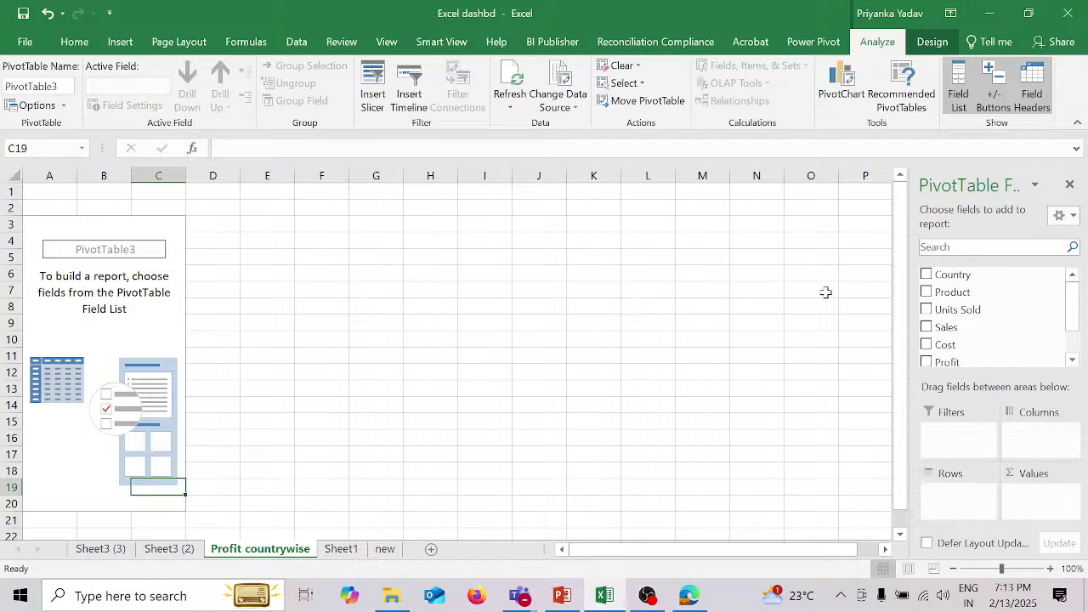
Step: Build the PivotTable on the Profit countrywise sheet with Country as rows, Product as columns and the sum of Profit as values
left_click(927, 274)
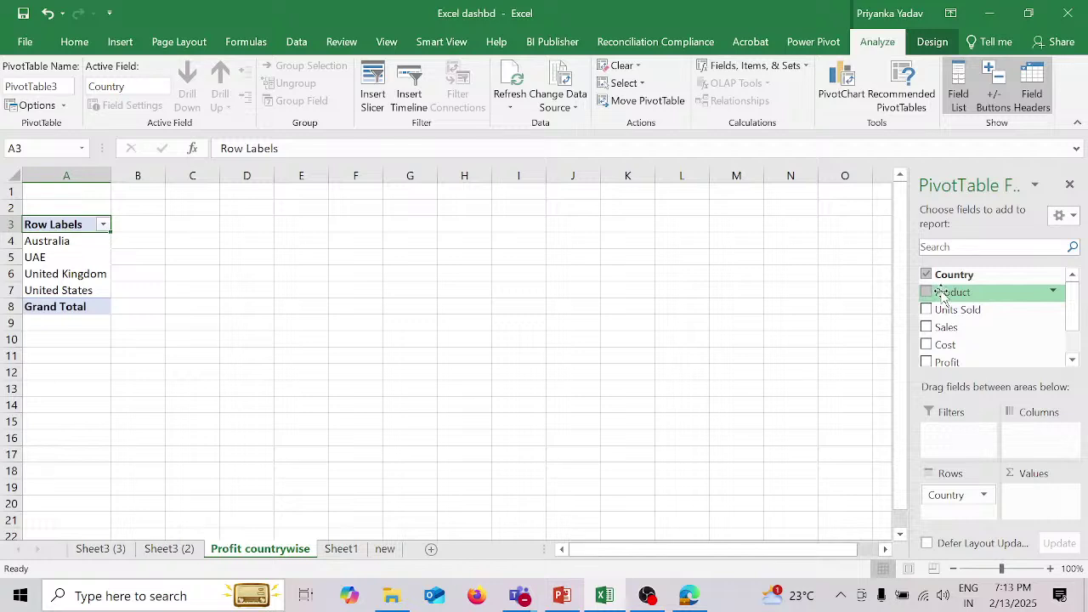
left_click_drag(935, 291, 1033, 434)
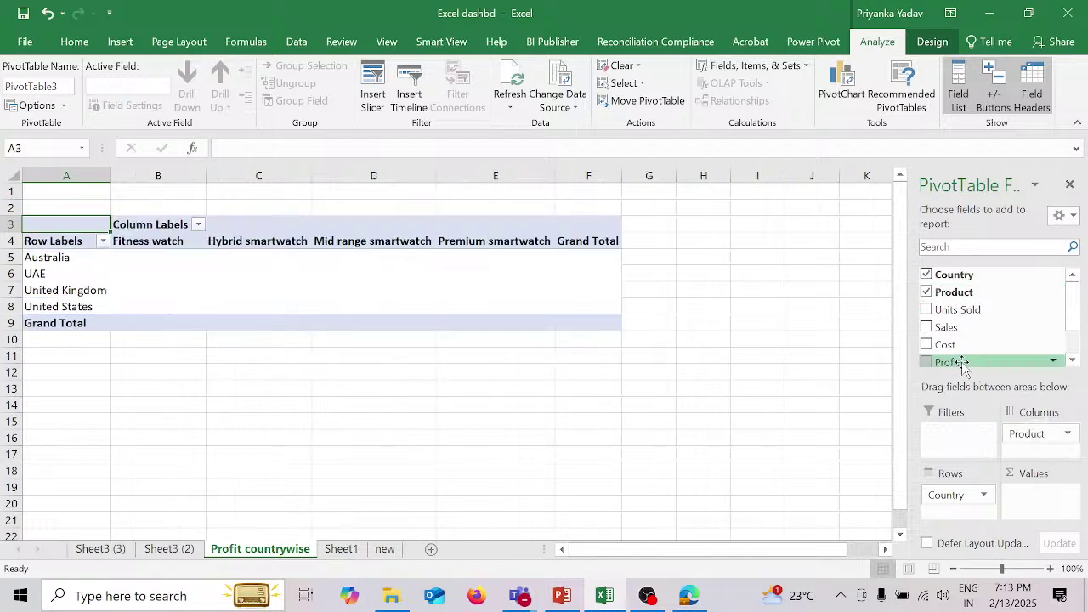
left_click(1071, 359)
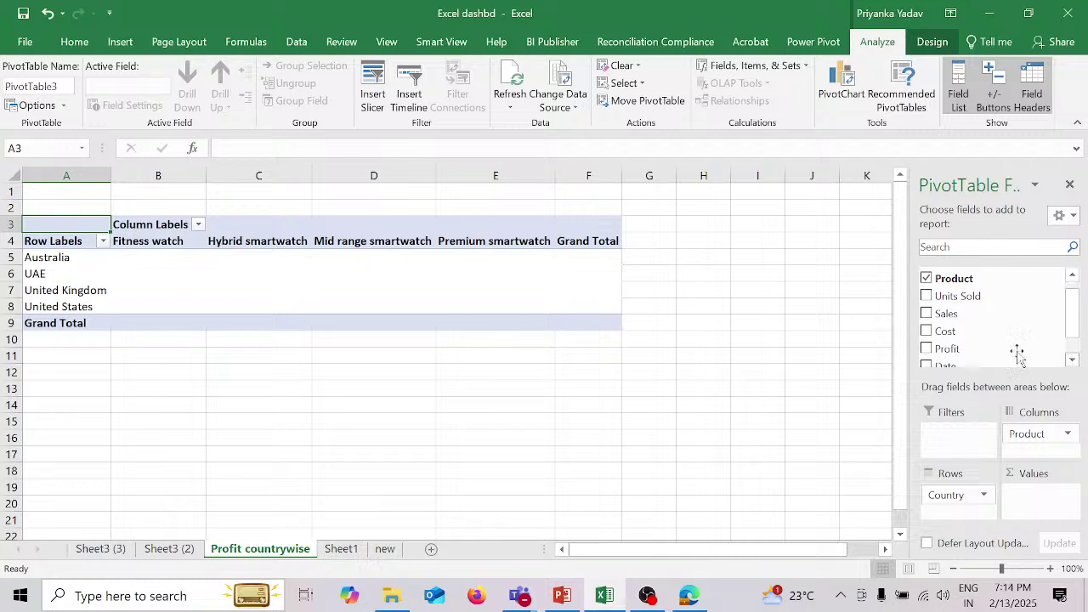
left_click_drag(949, 349, 1028, 500)
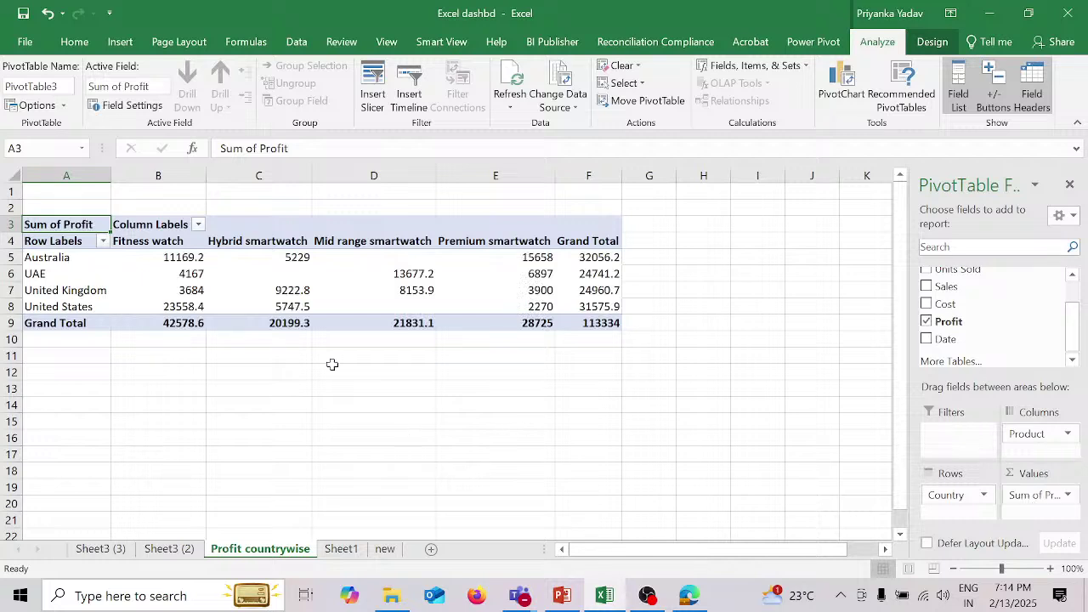
Step: Format all profit values and grand totals in the PivotTable as dollar accounting amounts with no decimal places
left_click_drag(173, 257, 587, 322)
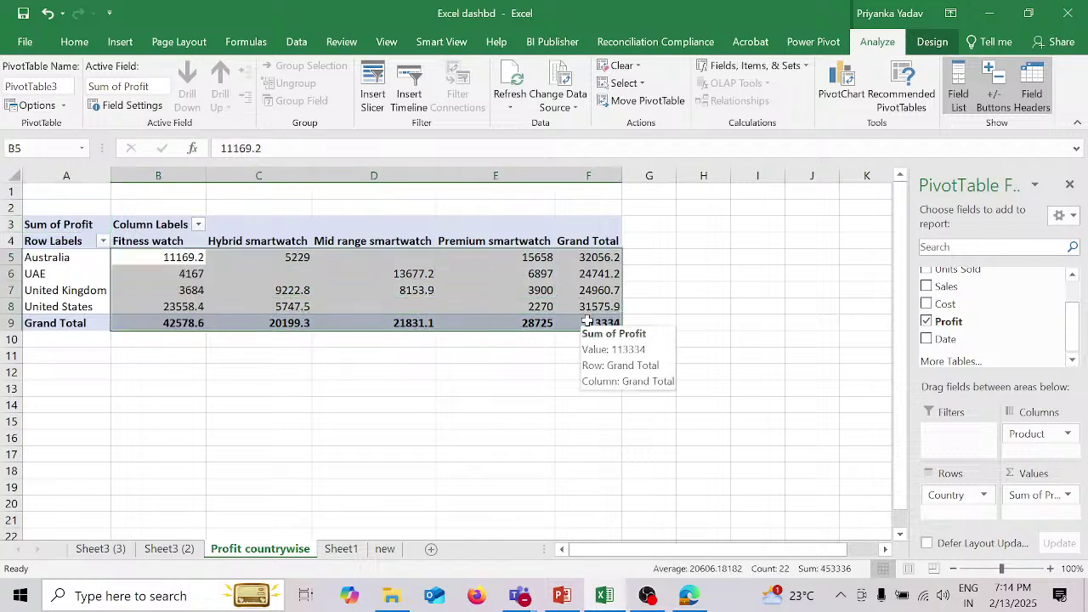
left_click(69, 48)
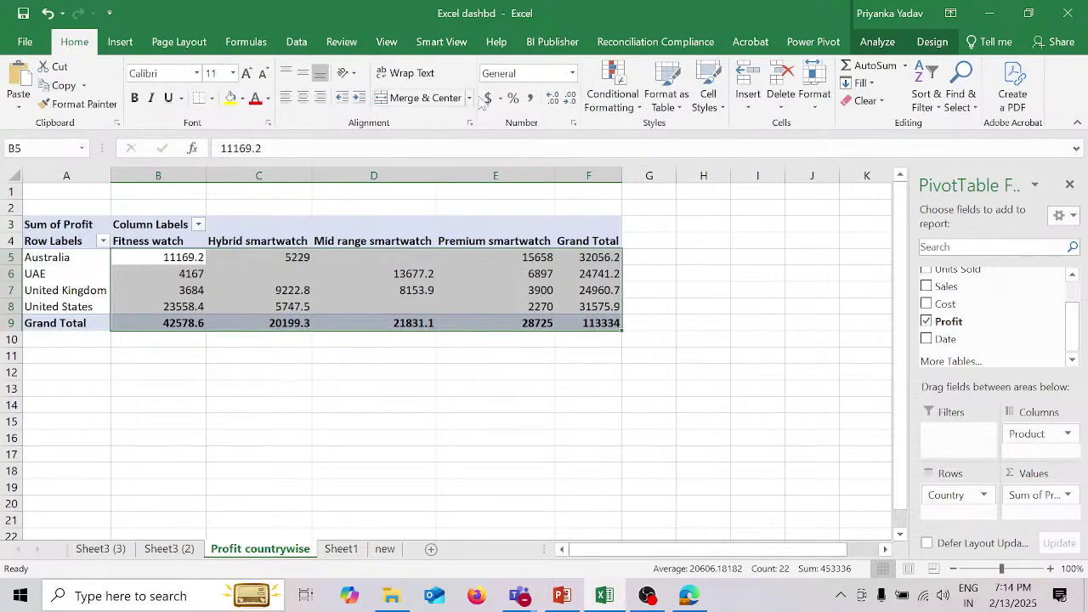
left_click(488, 99)
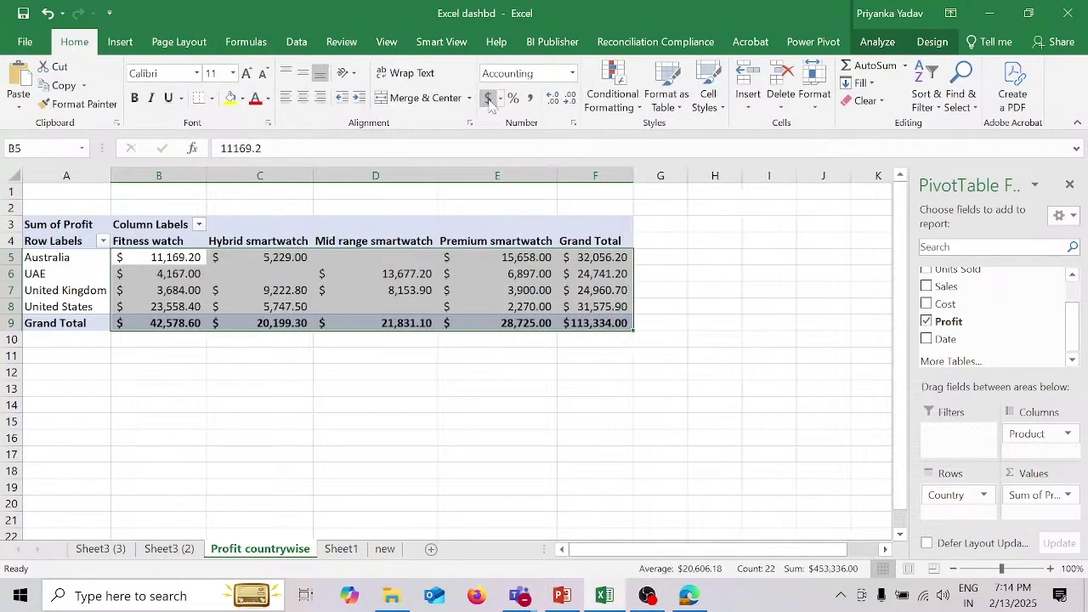
left_click(572, 102)
left_click(572, 102)
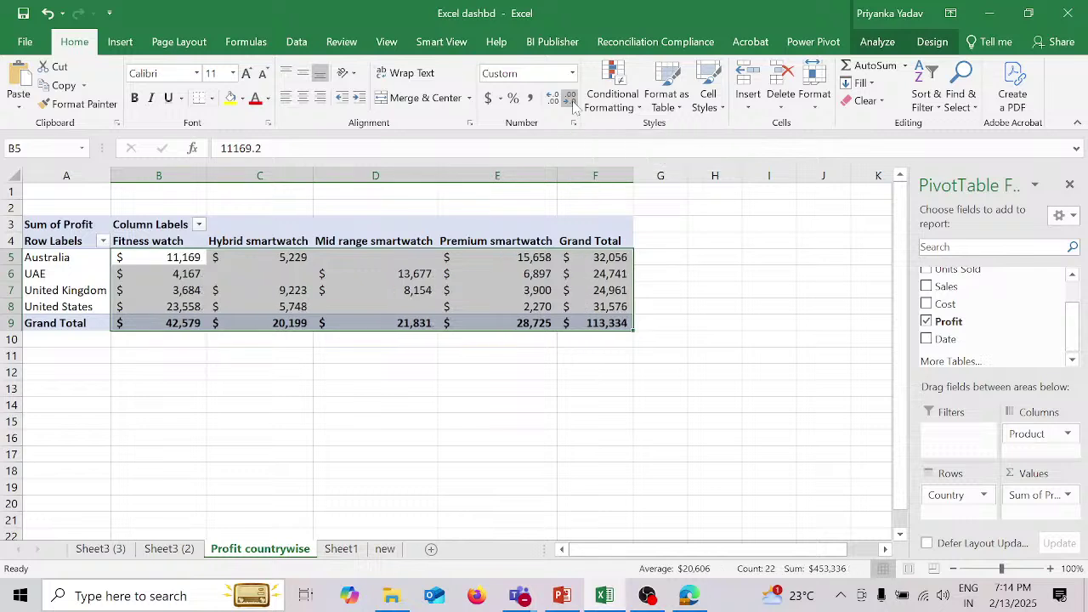
left_click(624, 392)
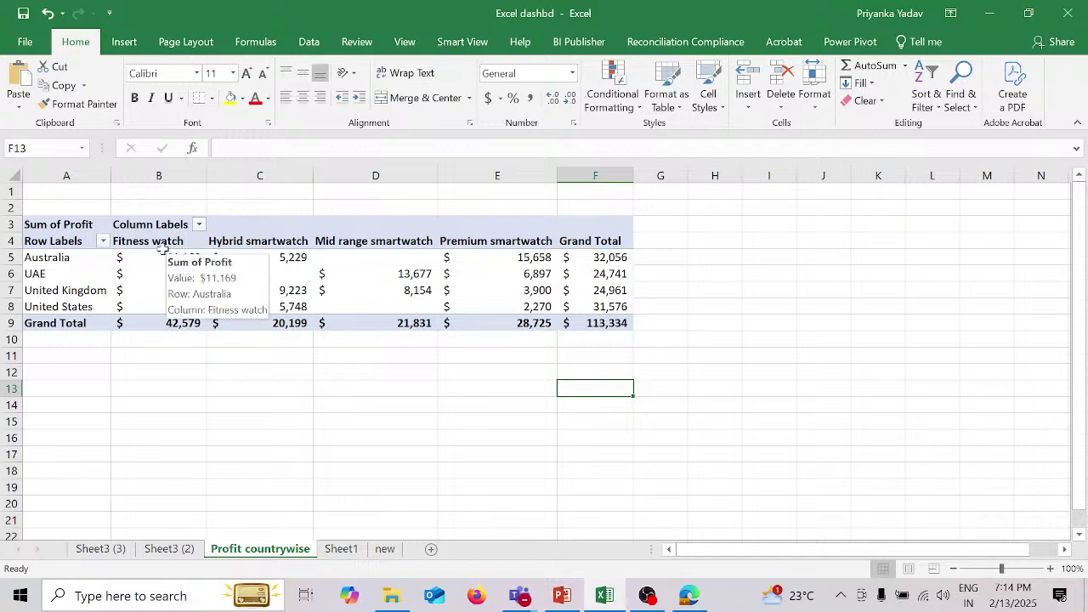
Step: Insert a Stacked Column PivotChart from the whole profit PivotTable and move it so its upper corner sits around cell E7
mouse_move(157, 265)
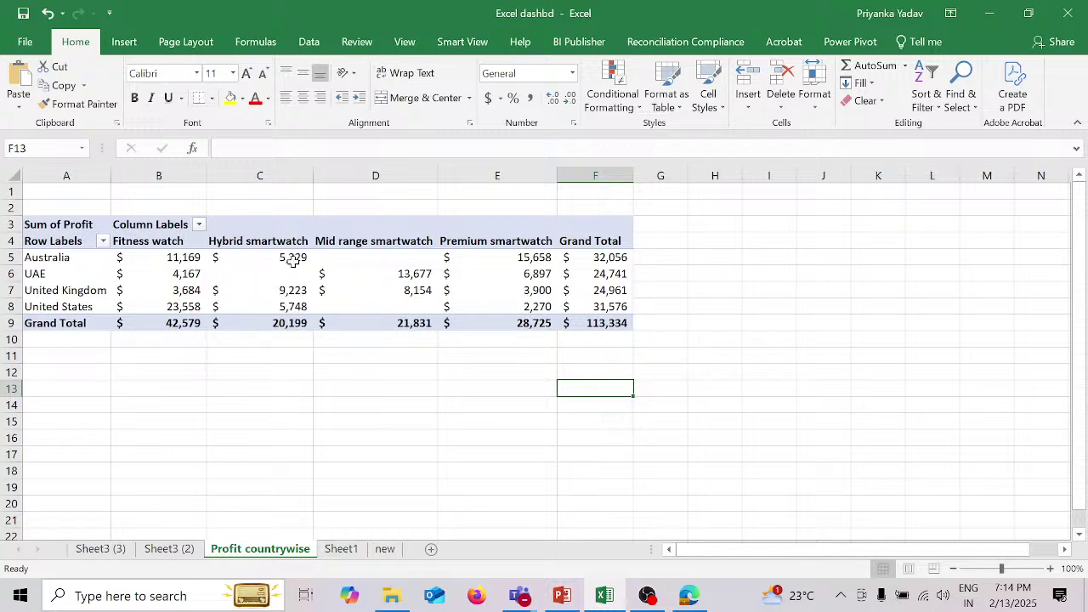
mouse_move(291, 255)
mouse_move(630, 258)
left_click(126, 44)
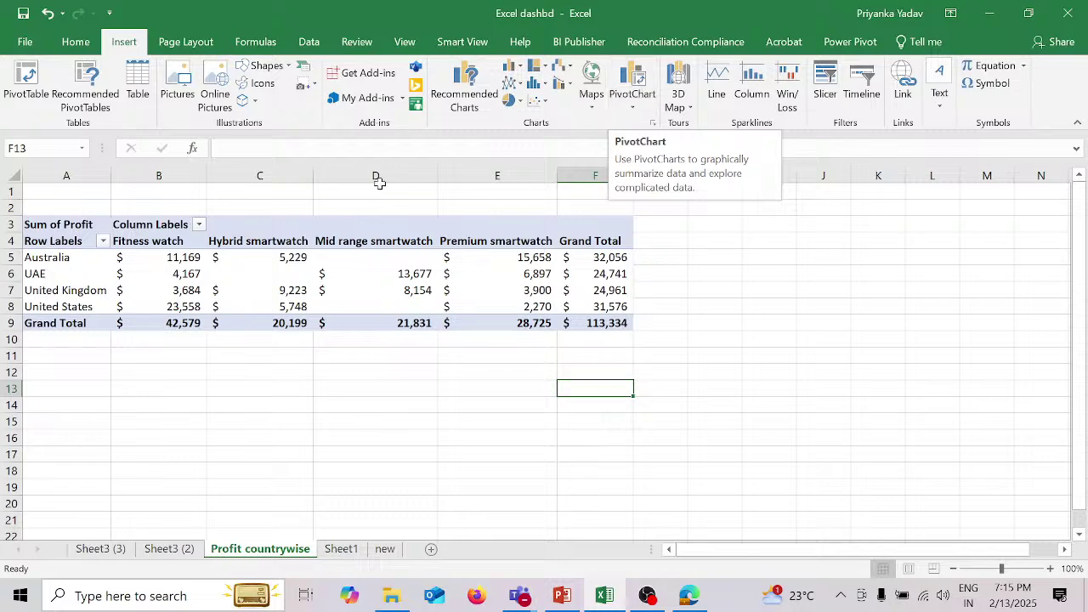
left_click(28, 225)
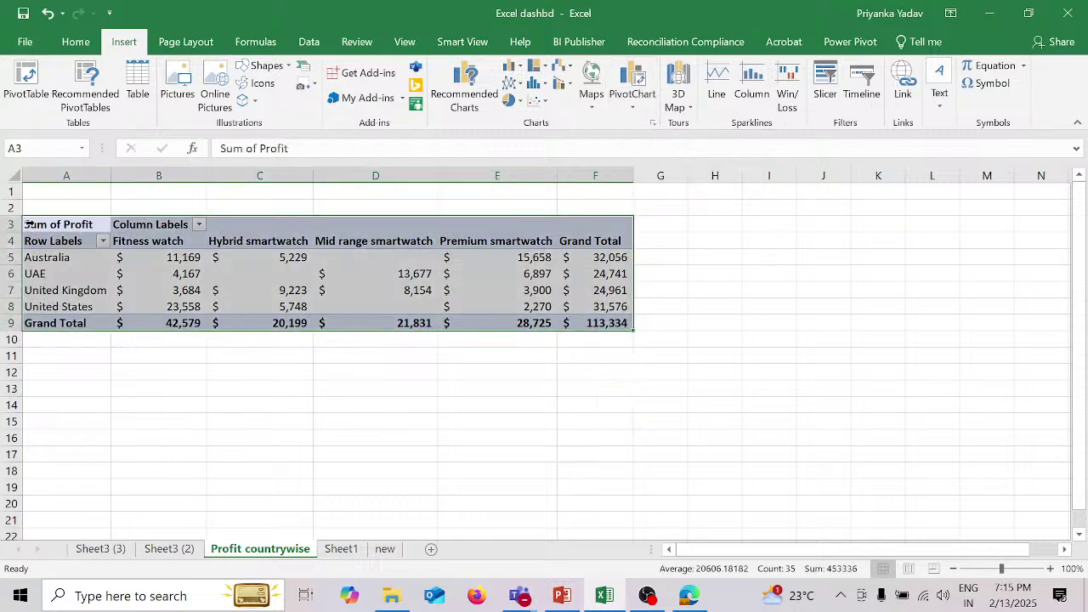
left_click(632, 104)
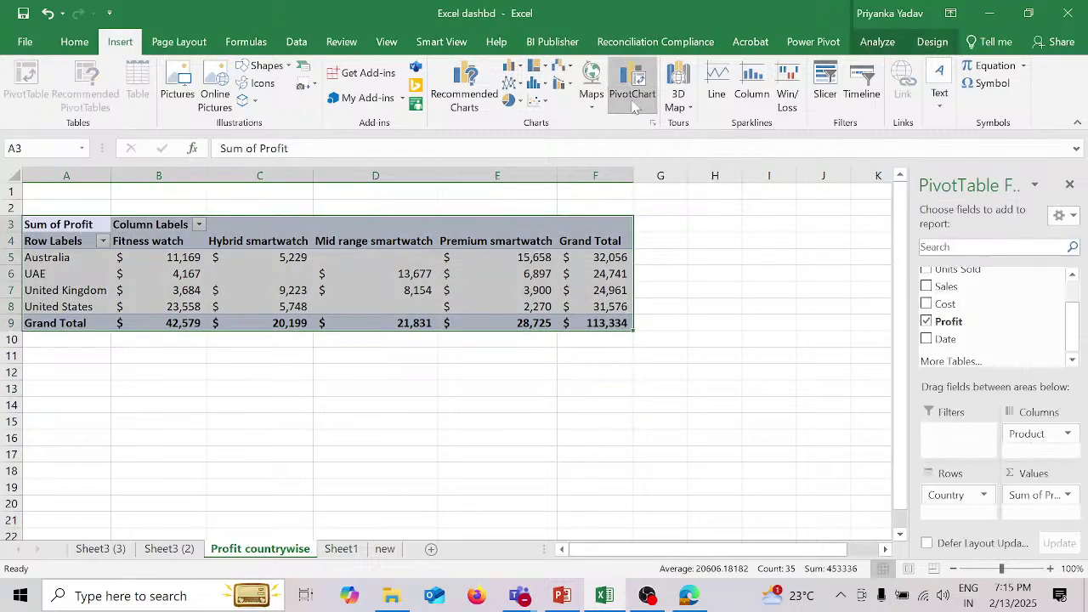
left_click(656, 129)
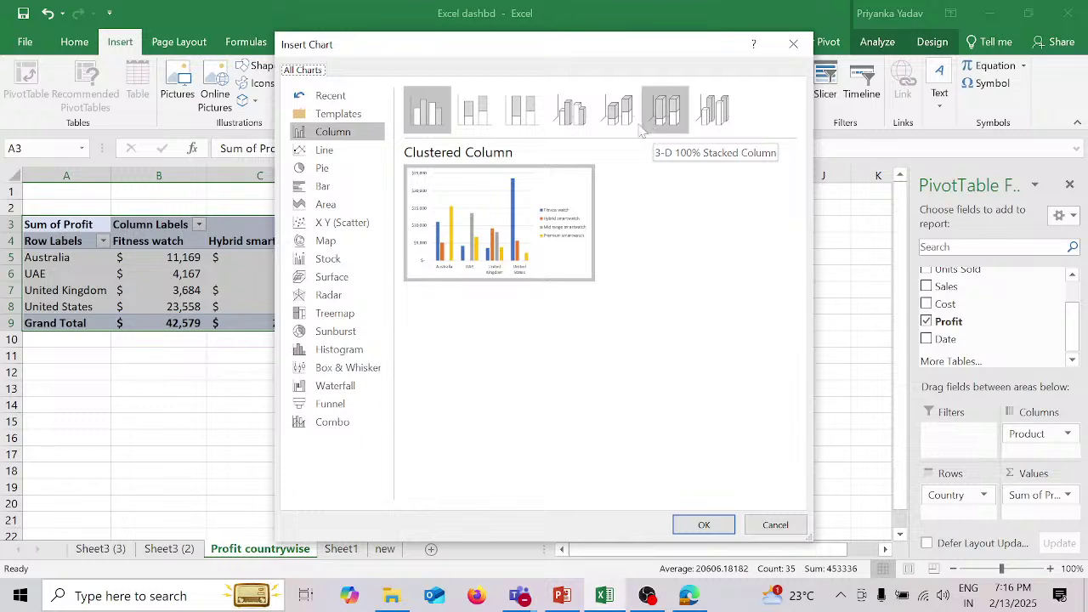
mouse_move(474, 218)
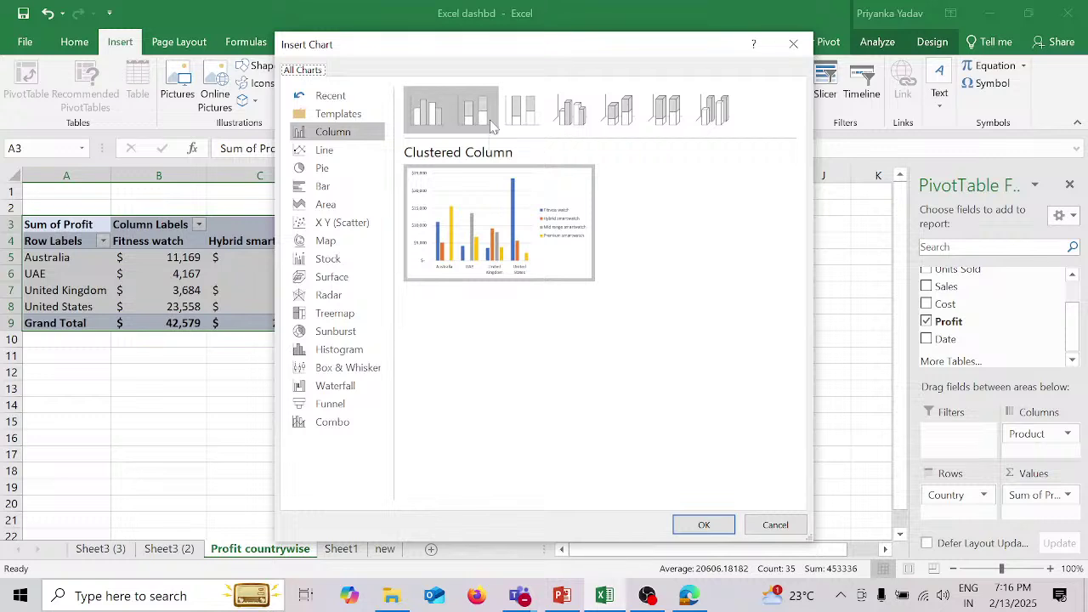
left_click(491, 125)
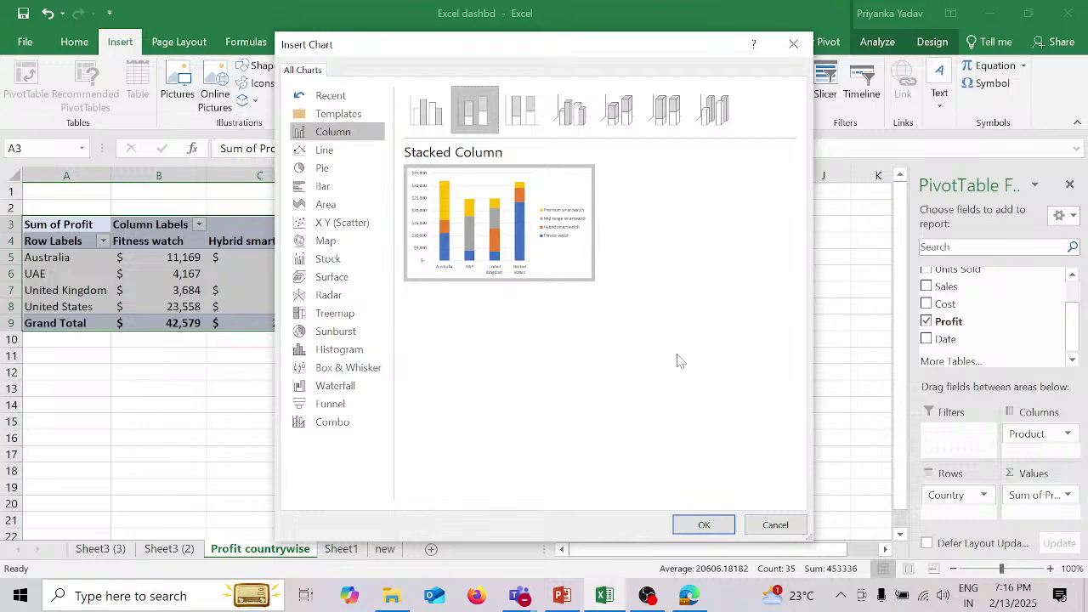
left_click(721, 525)
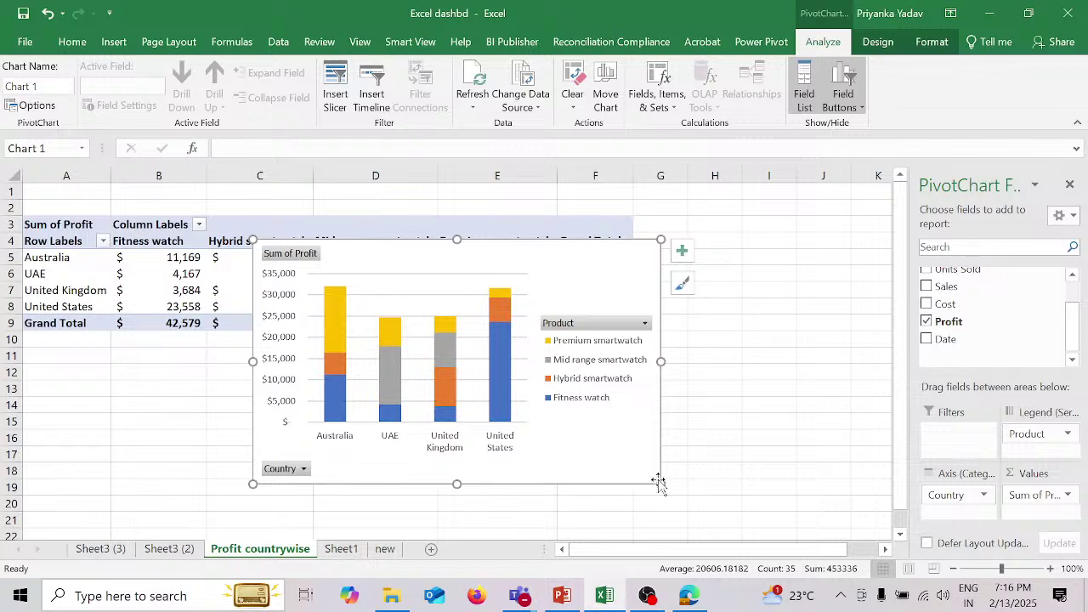
left_click_drag(659, 482, 831, 505)
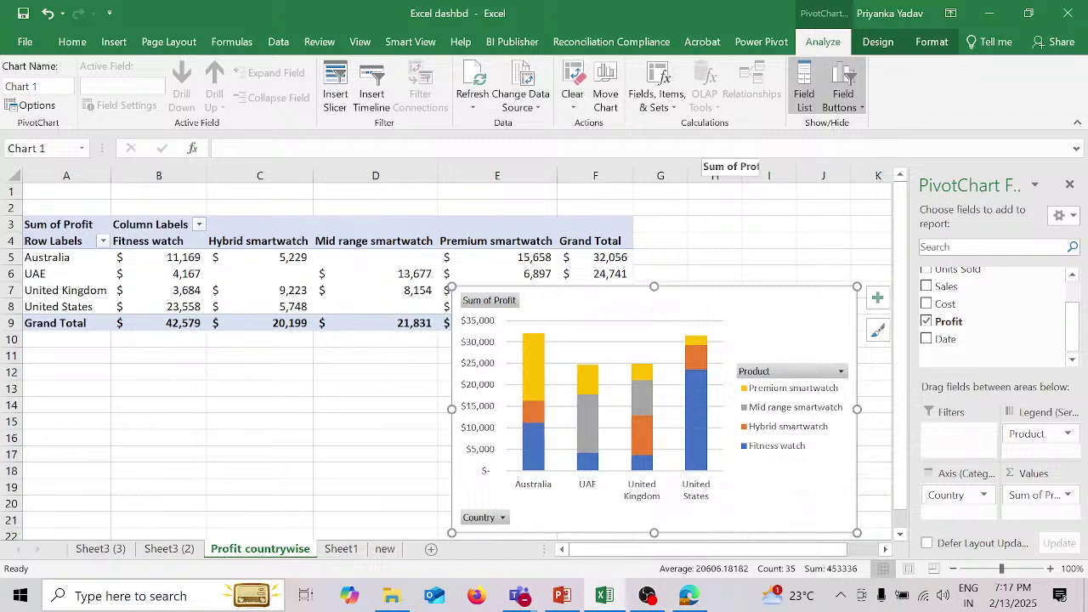
Step: Add a title above the PivotChart reading "Countrywise Profit"
left_click(877, 41)
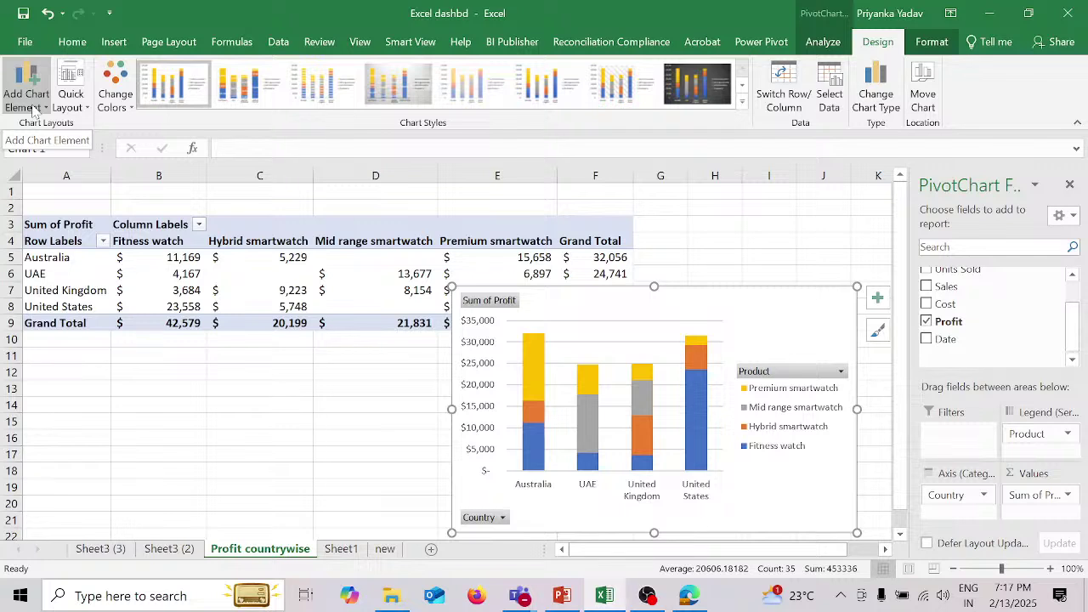
left_click(34, 107)
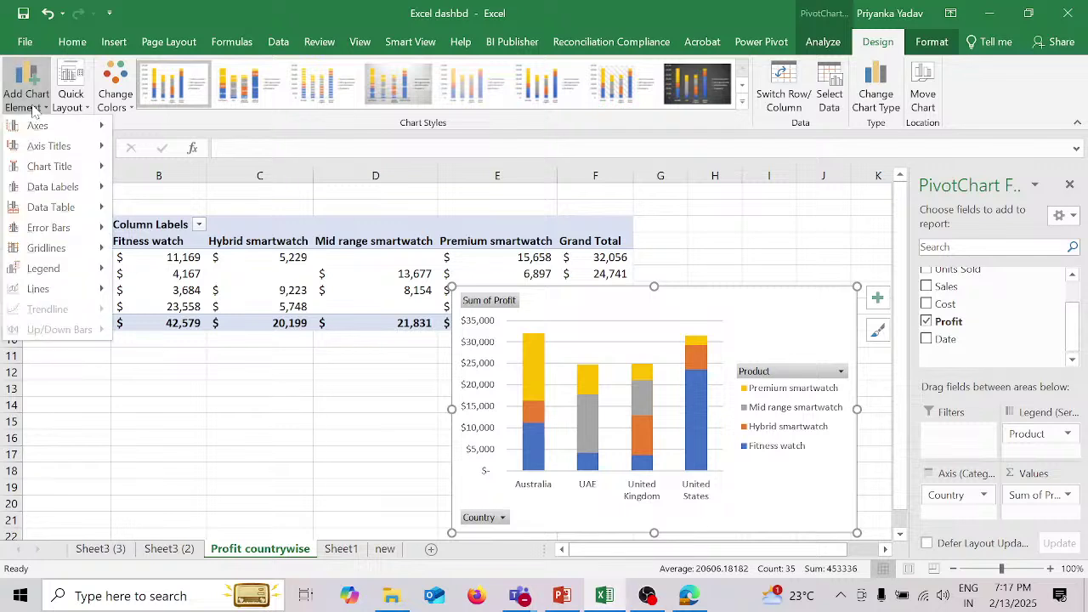
mouse_move(46, 127)
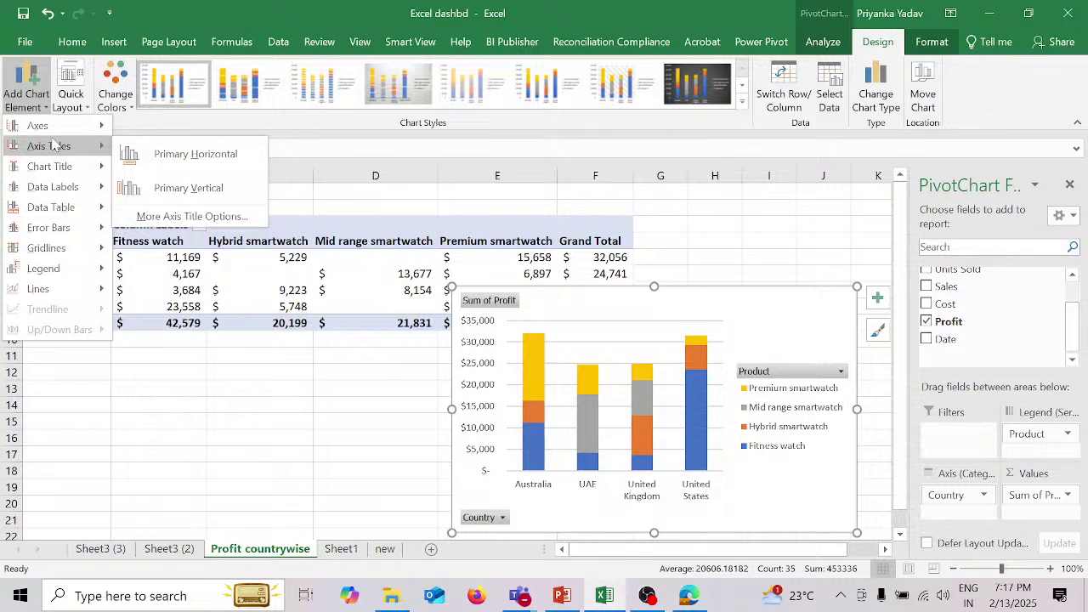
mouse_move(62, 171)
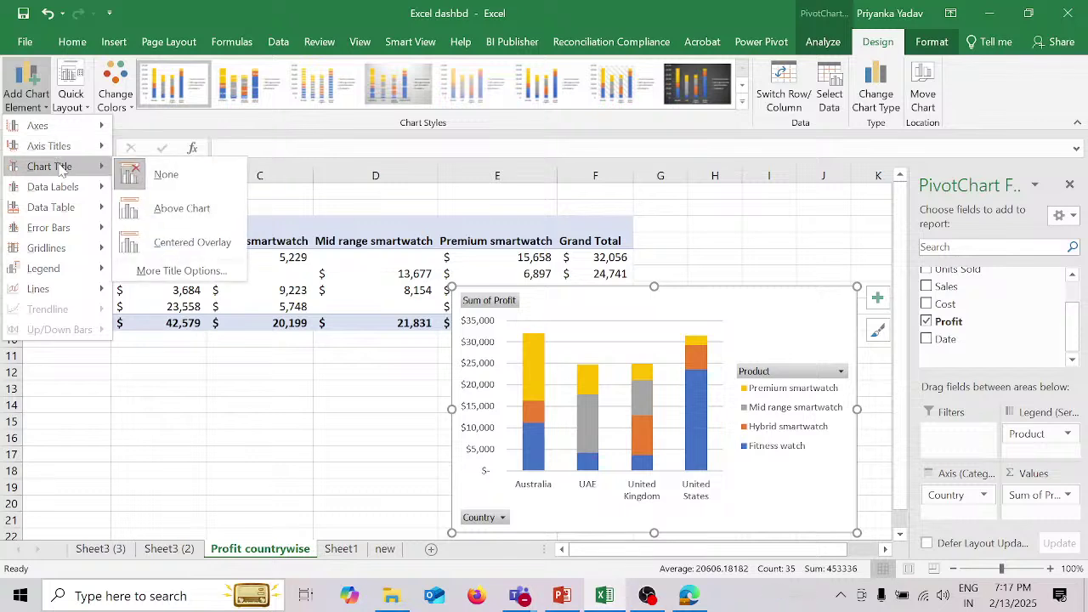
left_click(191, 209)
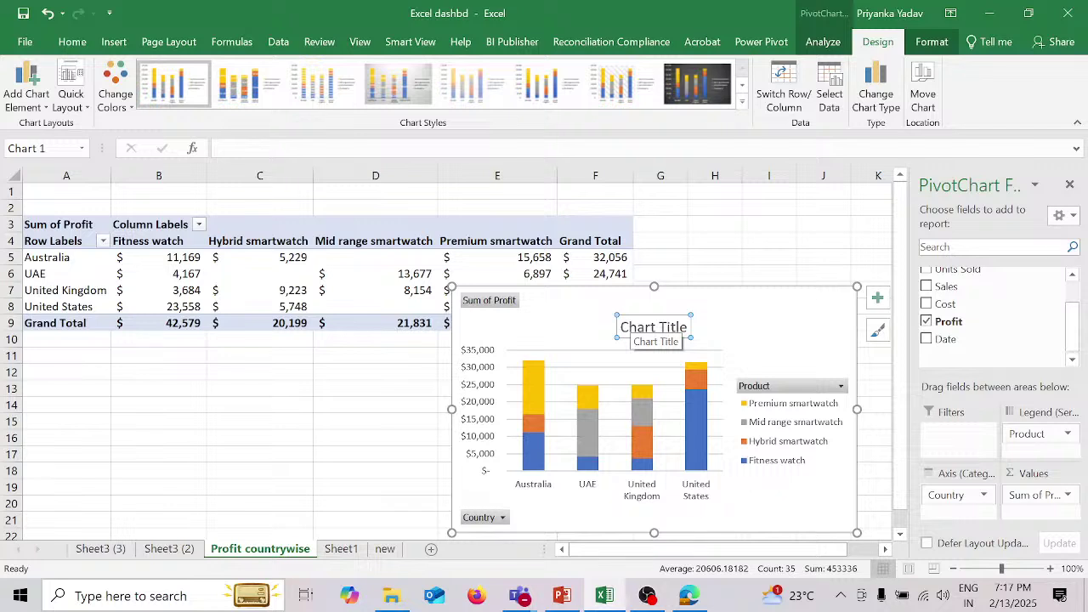
left_click_drag(619, 328, 690, 334)
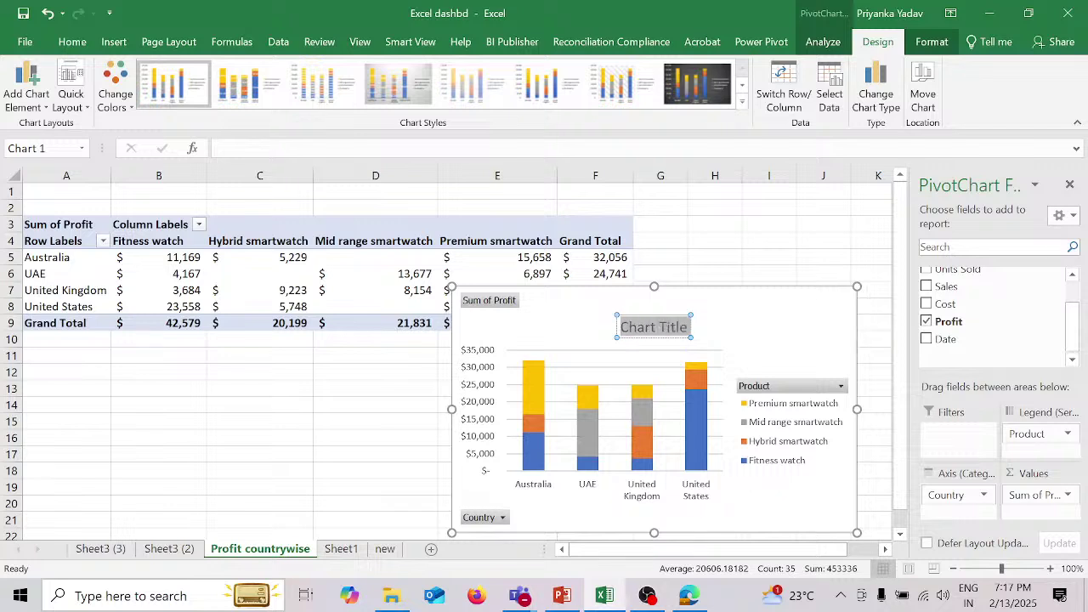
type("Countr")
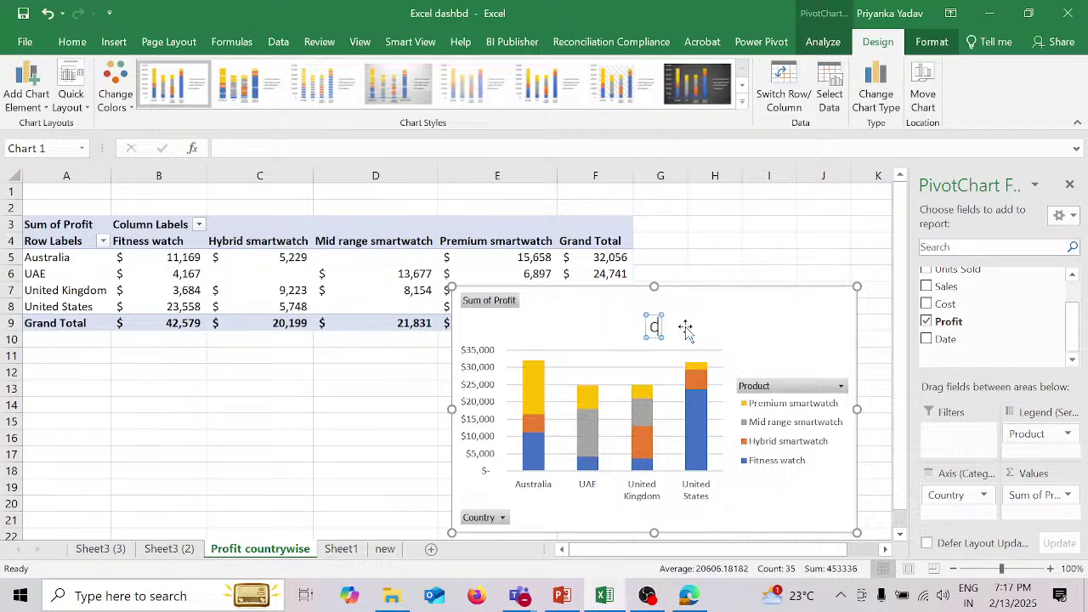
type("yw")
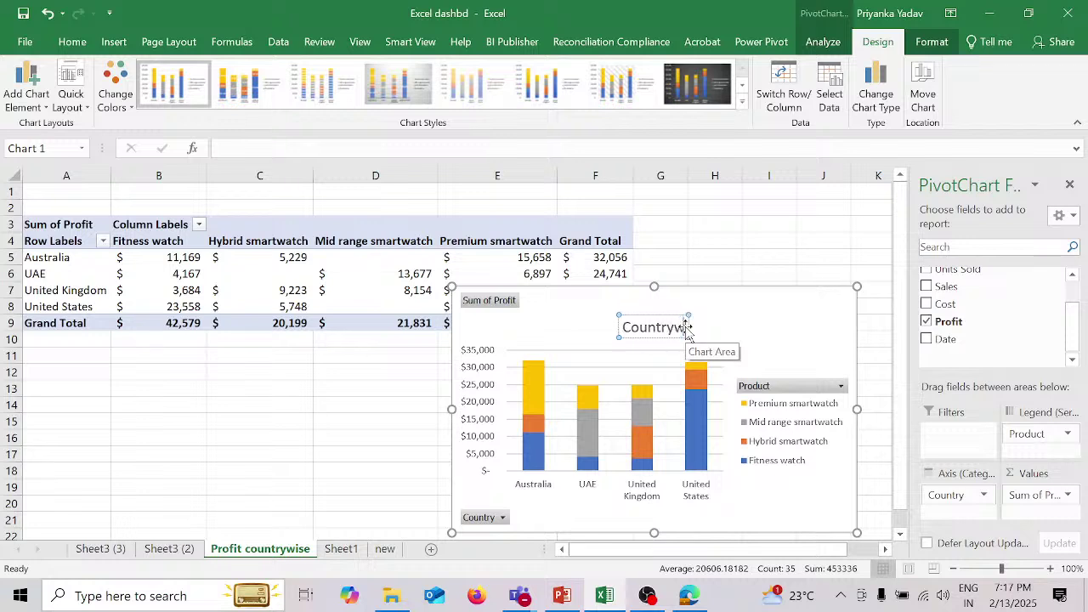
type("ise Profit")
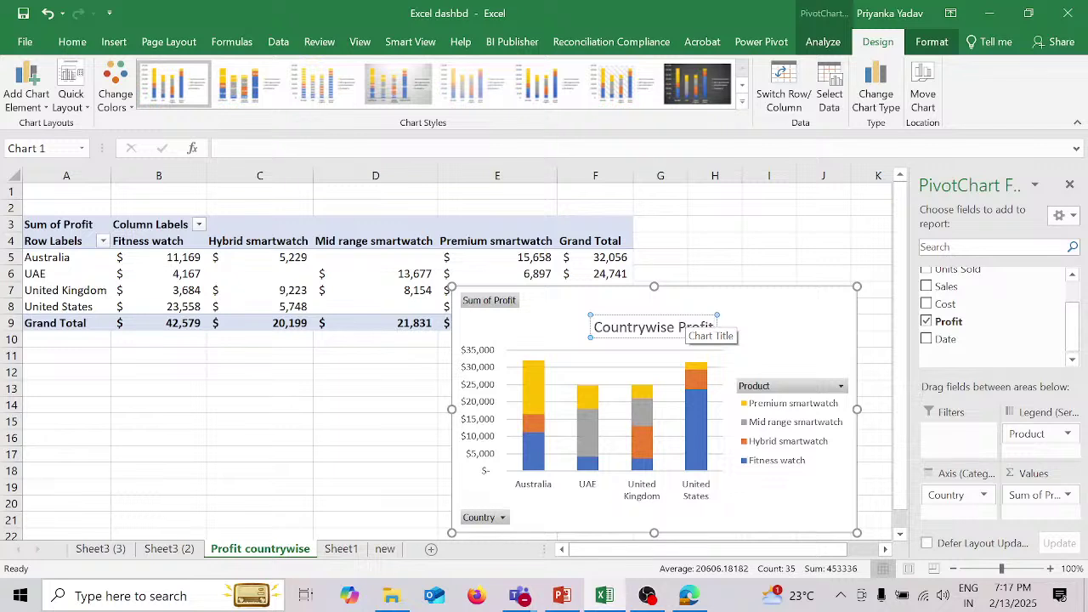
Step: Hide all field buttons on the Countrywise Profit chart
left_click(822, 476)
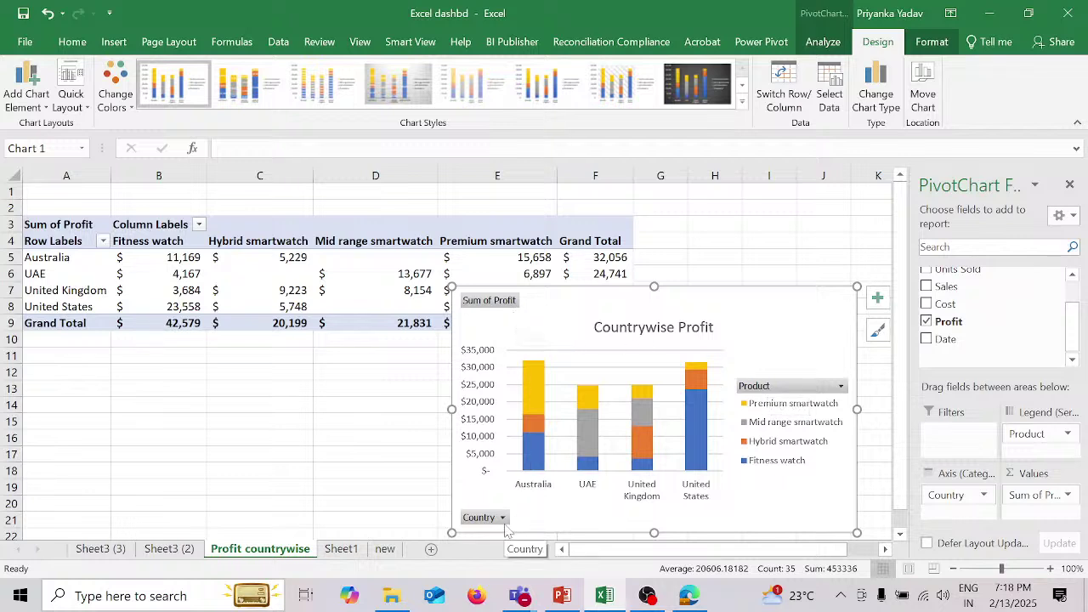
right_click(813, 391)
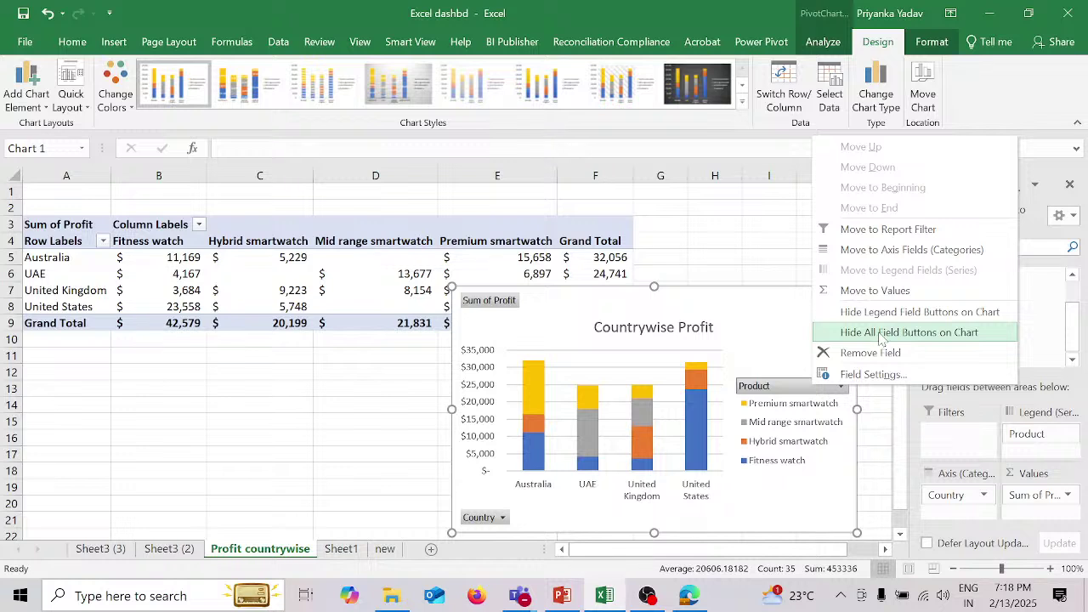
left_click(881, 340)
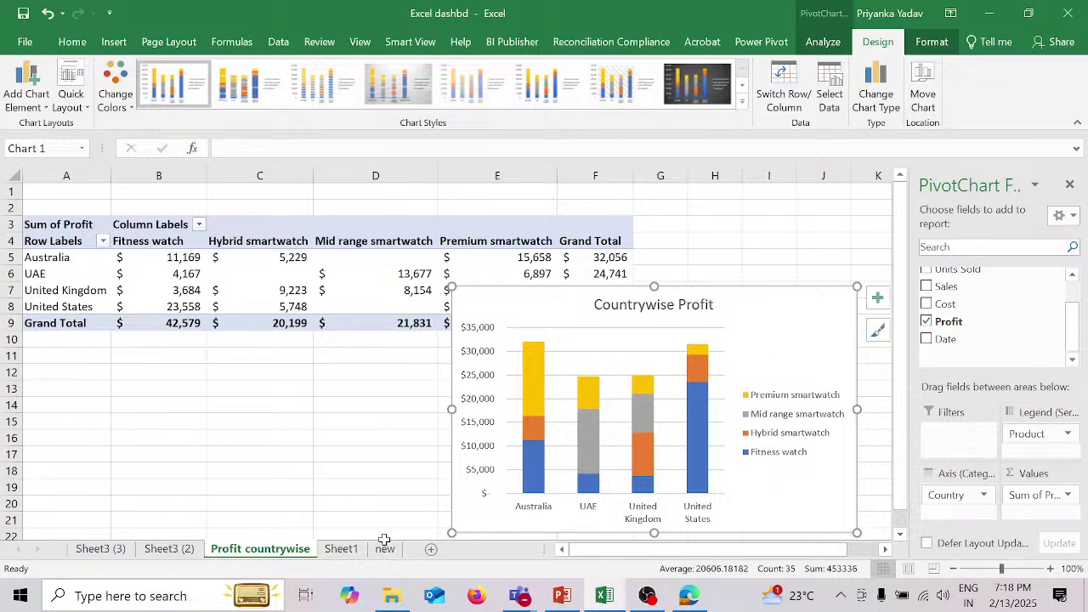
Step: Add a new worksheet named "Dashboard" and move it before all other sheets
left_click(430, 550)
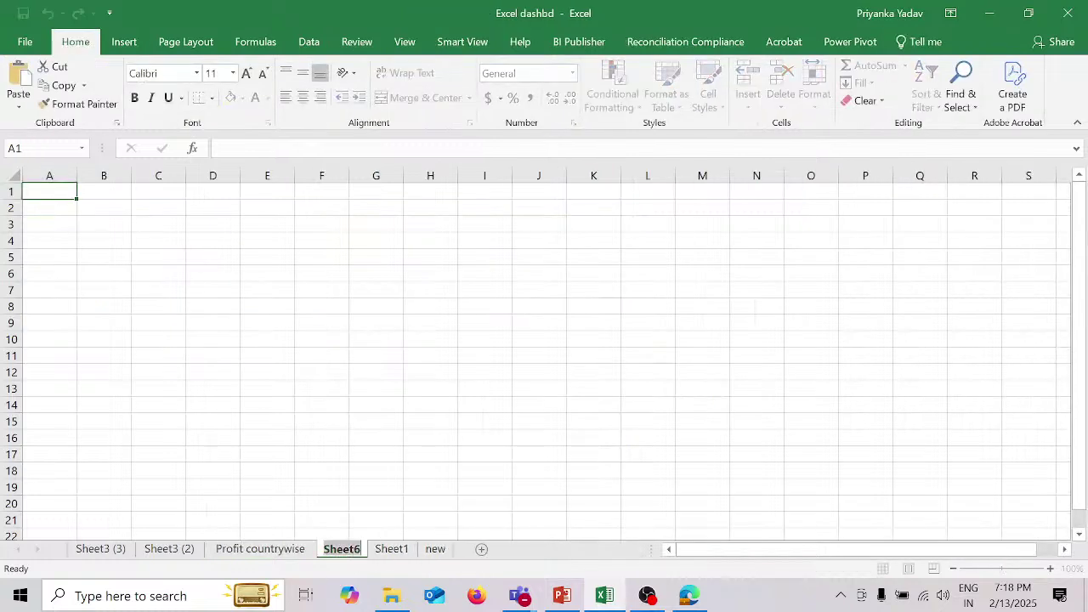
double_click(342, 549)
type("Das")
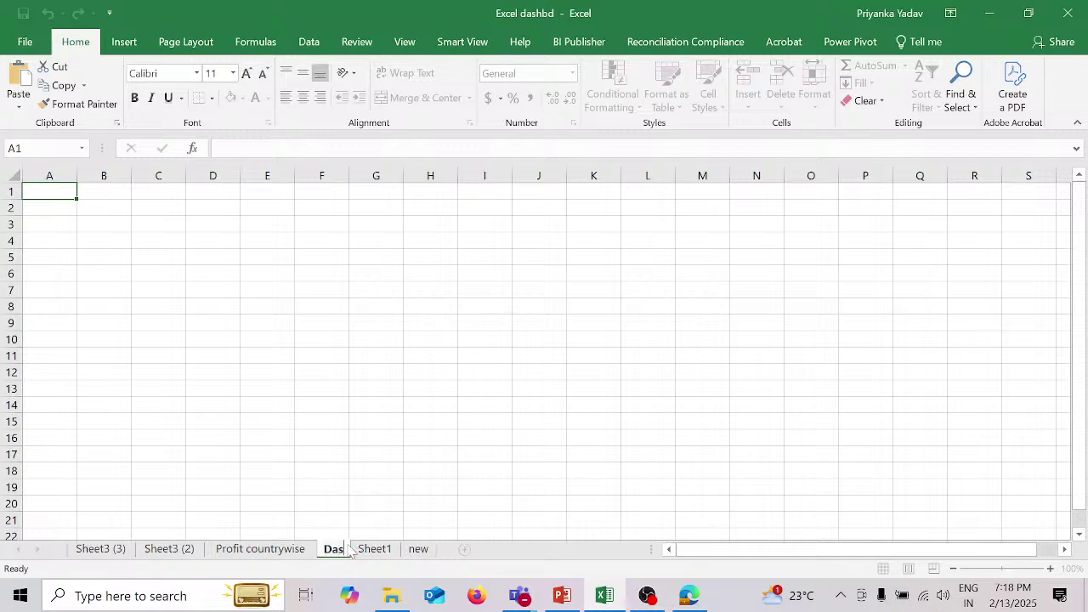
type("hbo")
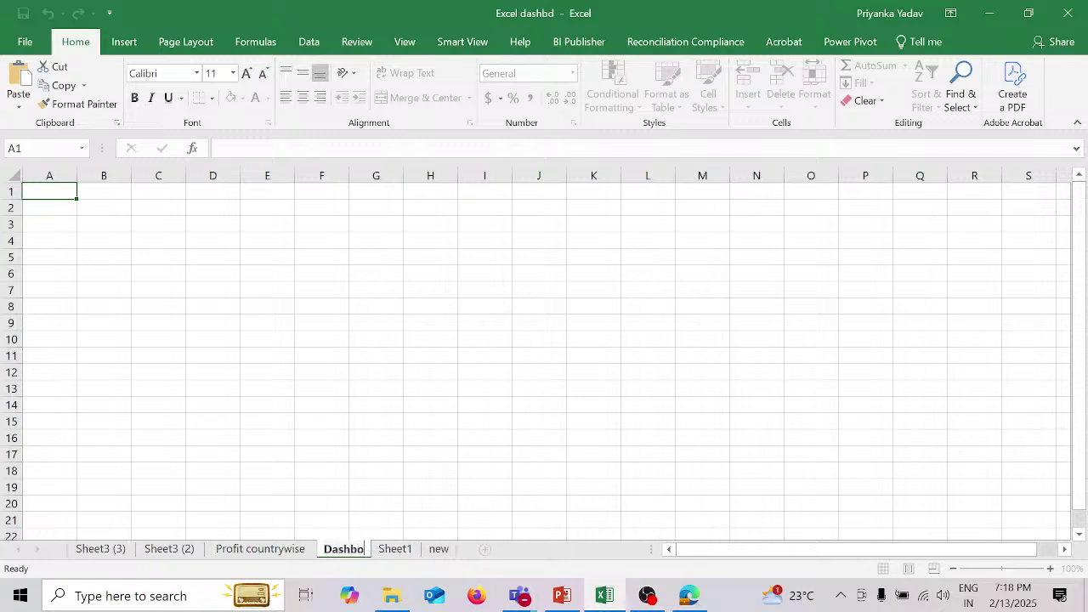
type("ard")
left_click(418, 494)
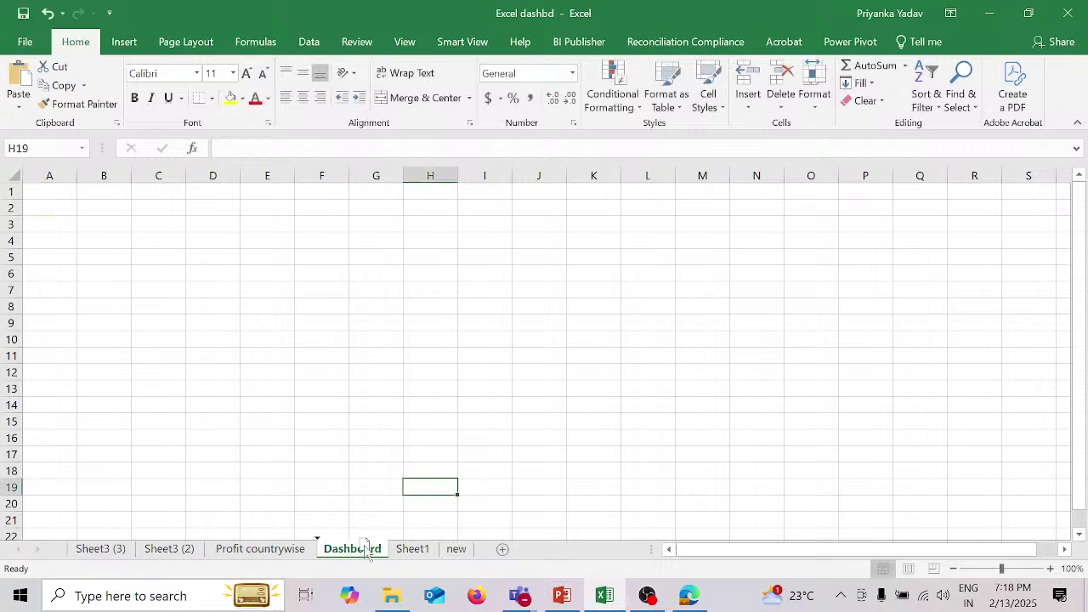
left_click_drag(70, 541, 68, 540)
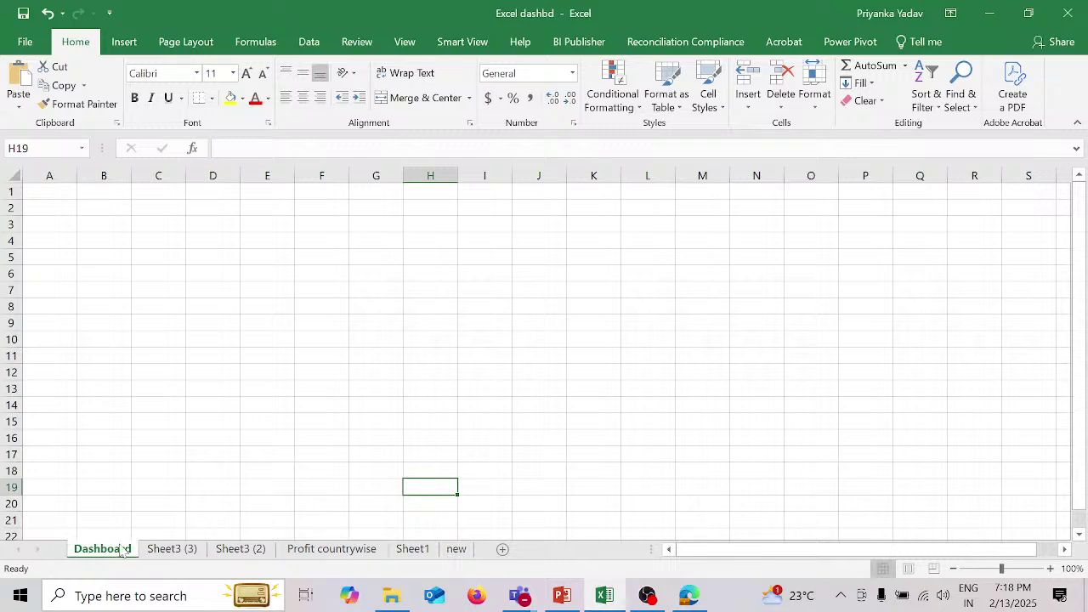
Step: Copy the Countrywise Profit chart from the Profit countrywise sheet onto the Dashboard sheet and position it over about E2 to L17
left_click(198, 550, "ctrl")
left_click(327, 549)
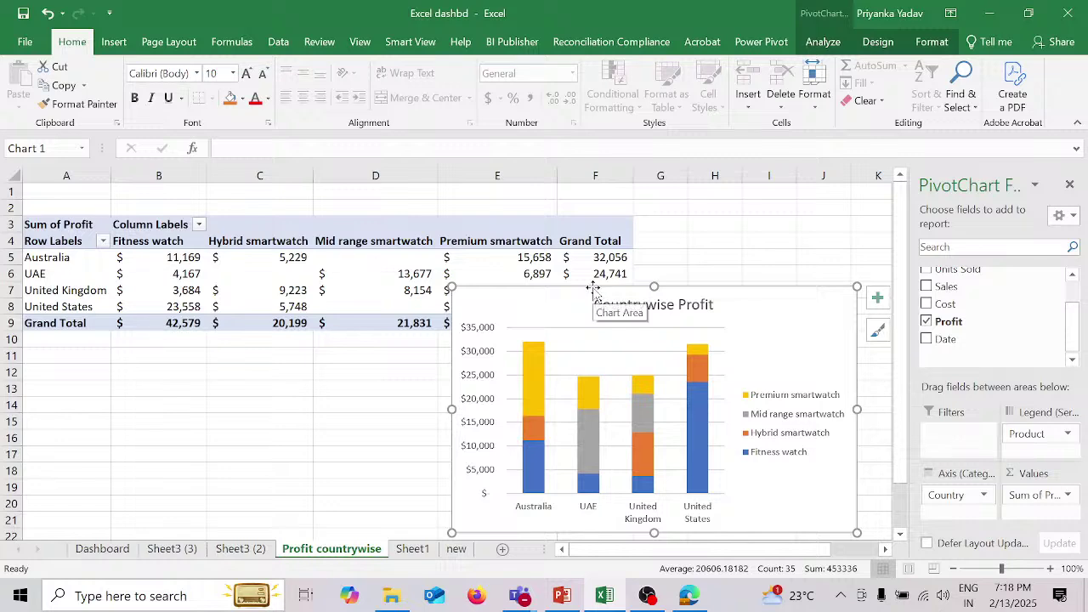
left_click(102, 550)
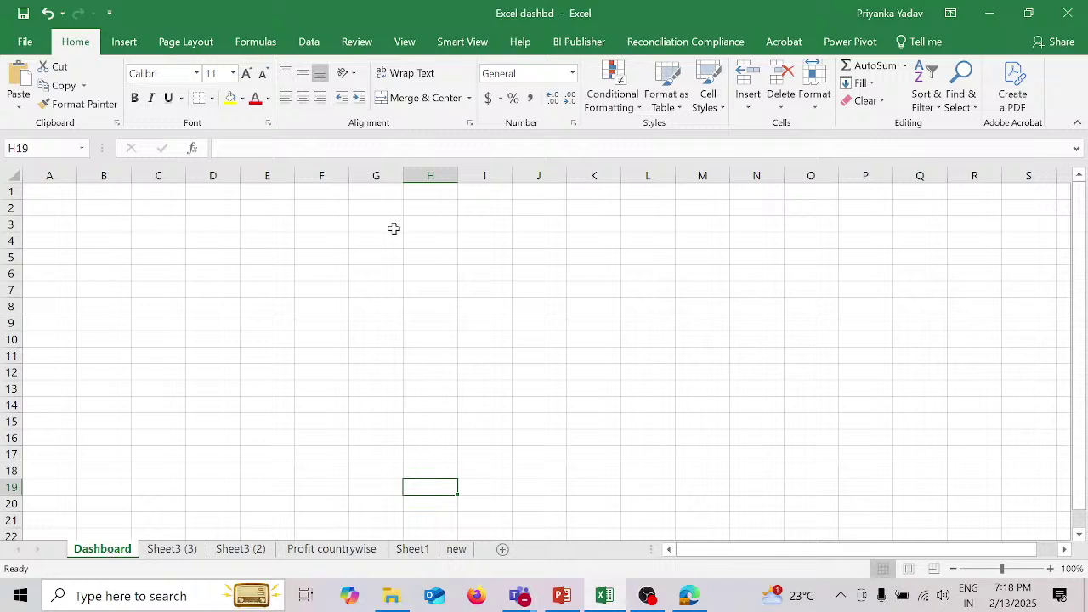
key("ctrl+v")
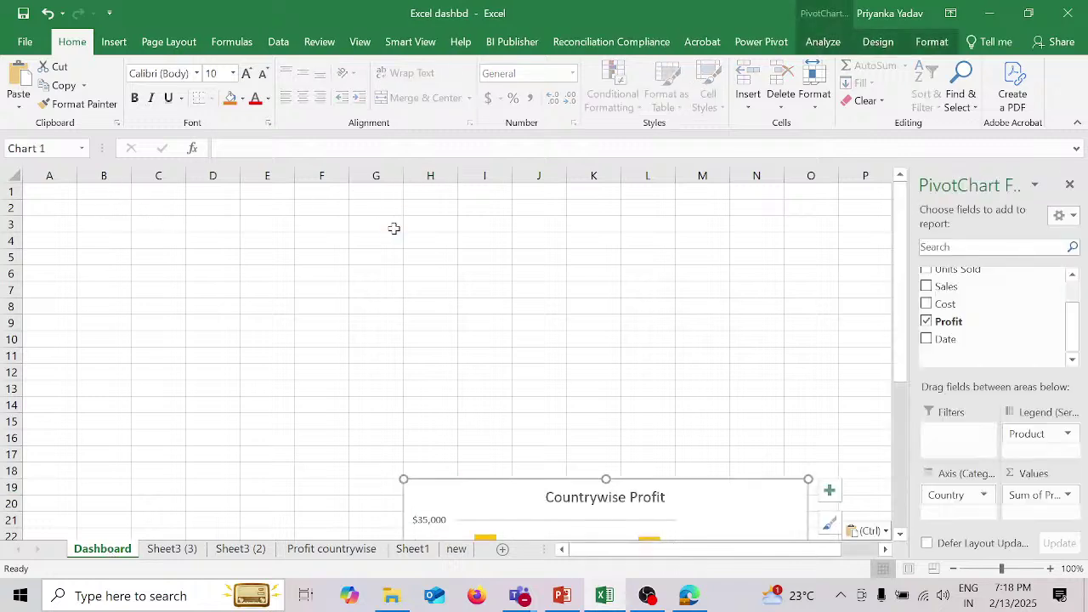
left_click_drag(707, 483, 566, 213)
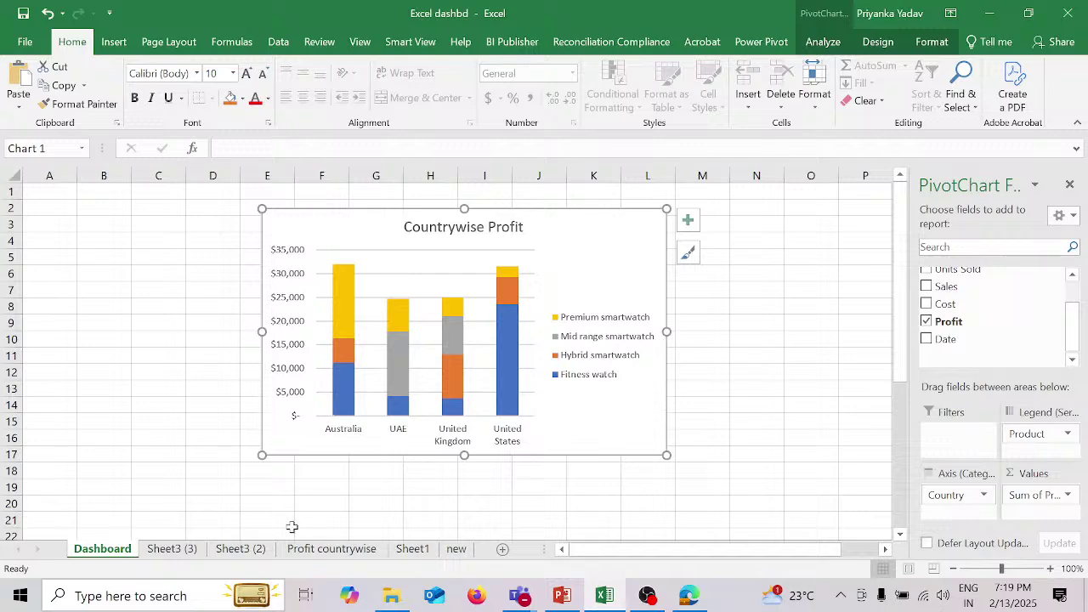
Step: Rename the "Sheet3 (2)" worksheet as "Monthly units sales"
left_click(257, 549)
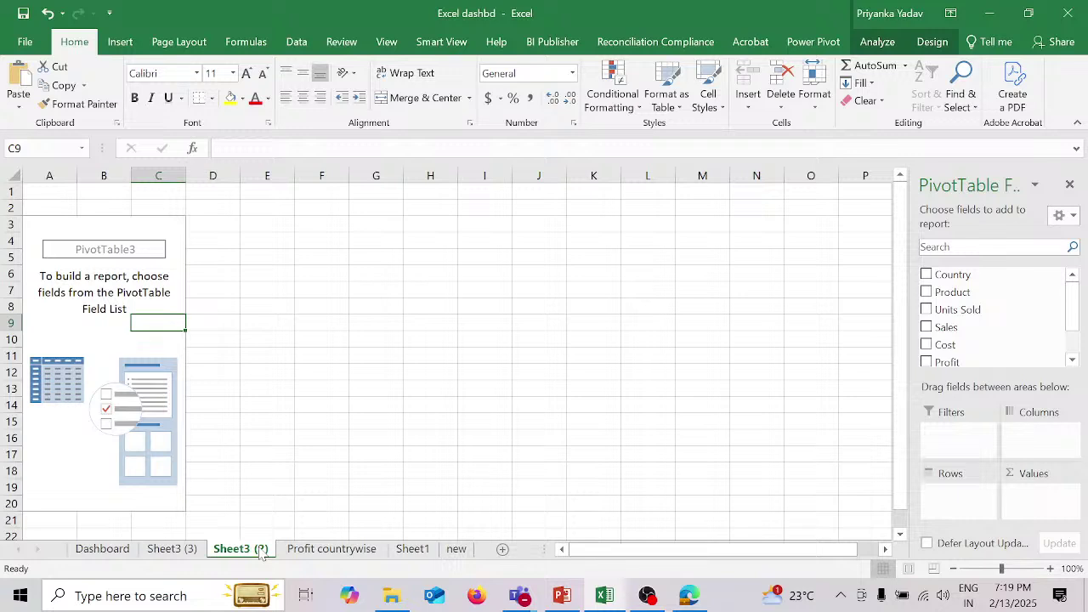
double_click(241, 549)
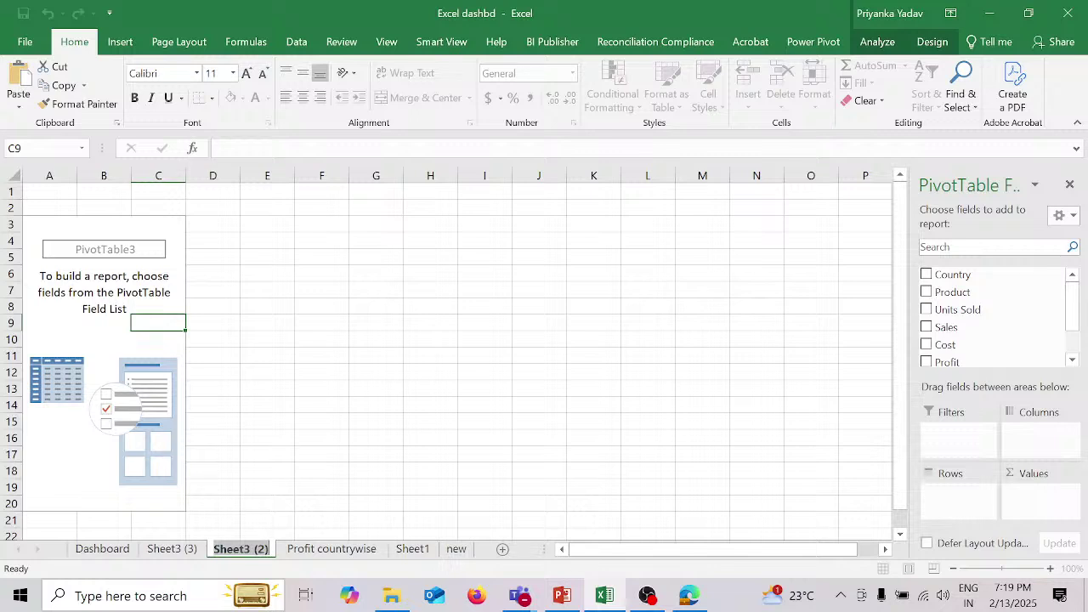
type("nthly")
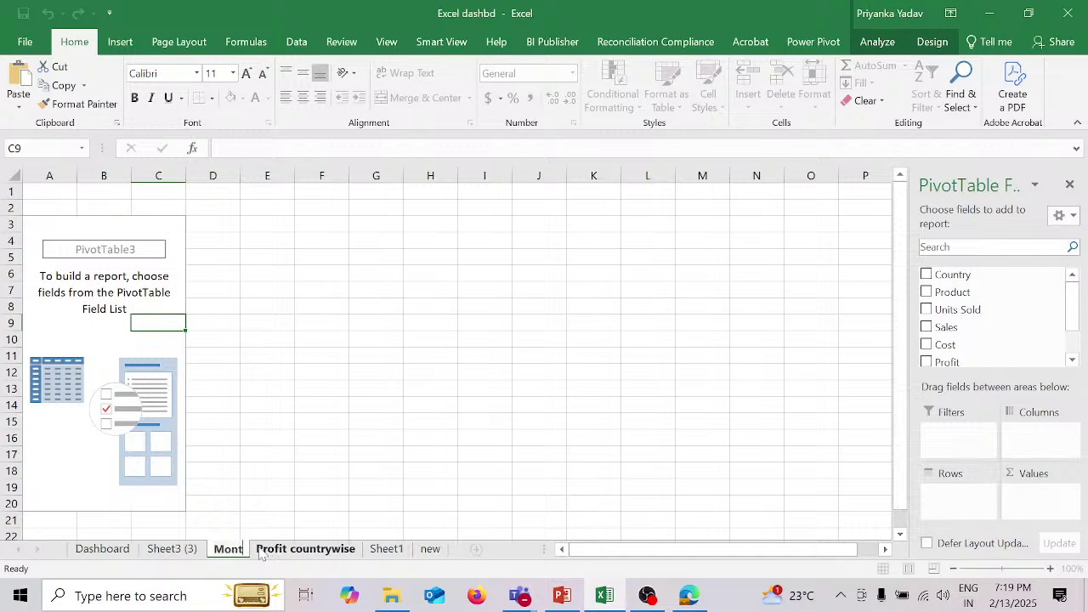
key("Return")
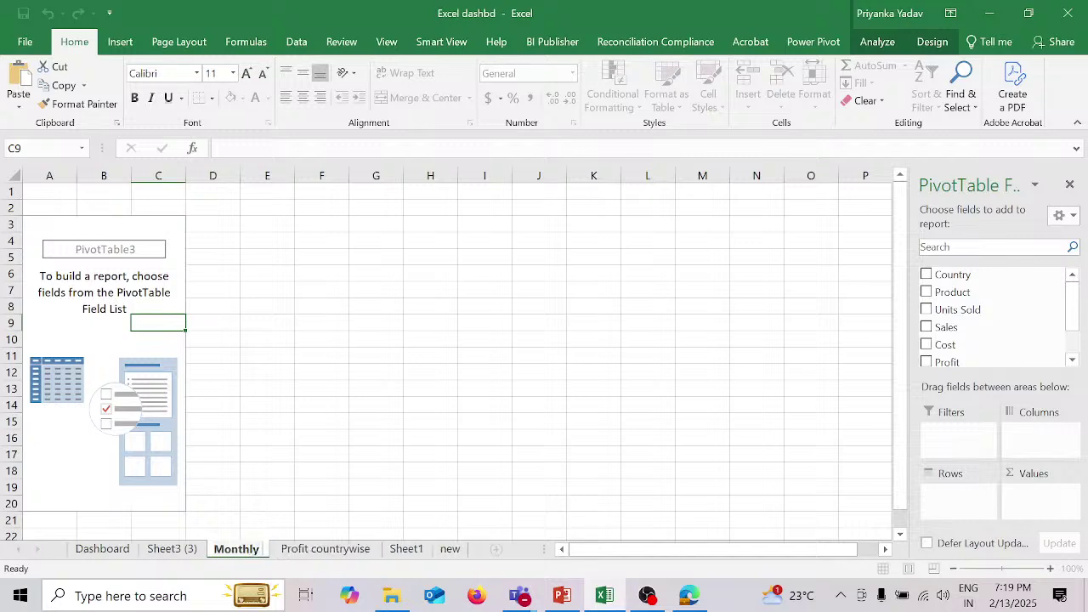
type("unit")
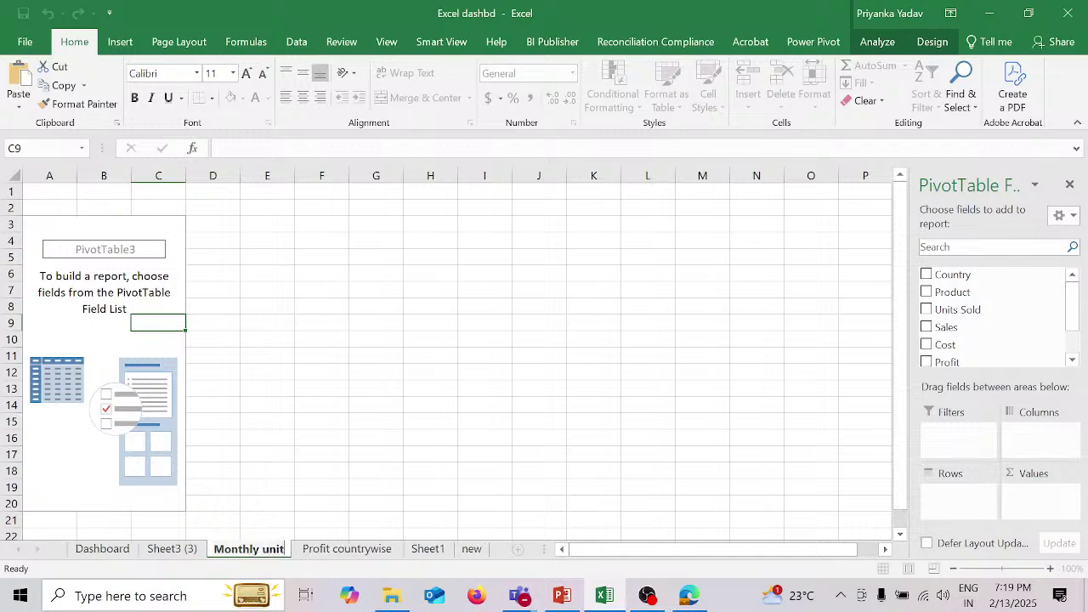
type("s sale")
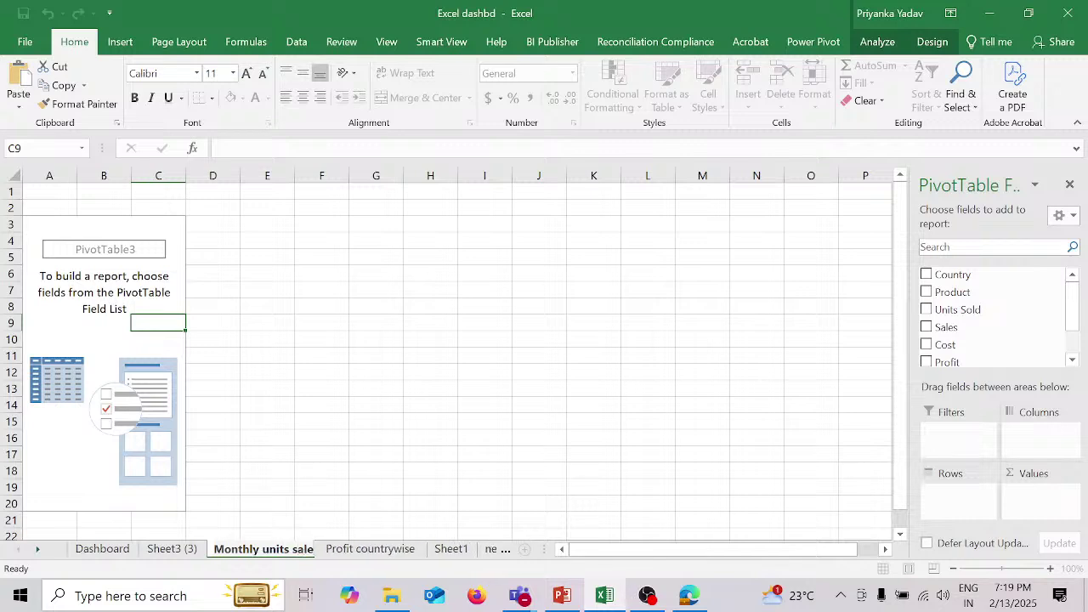
type("s")
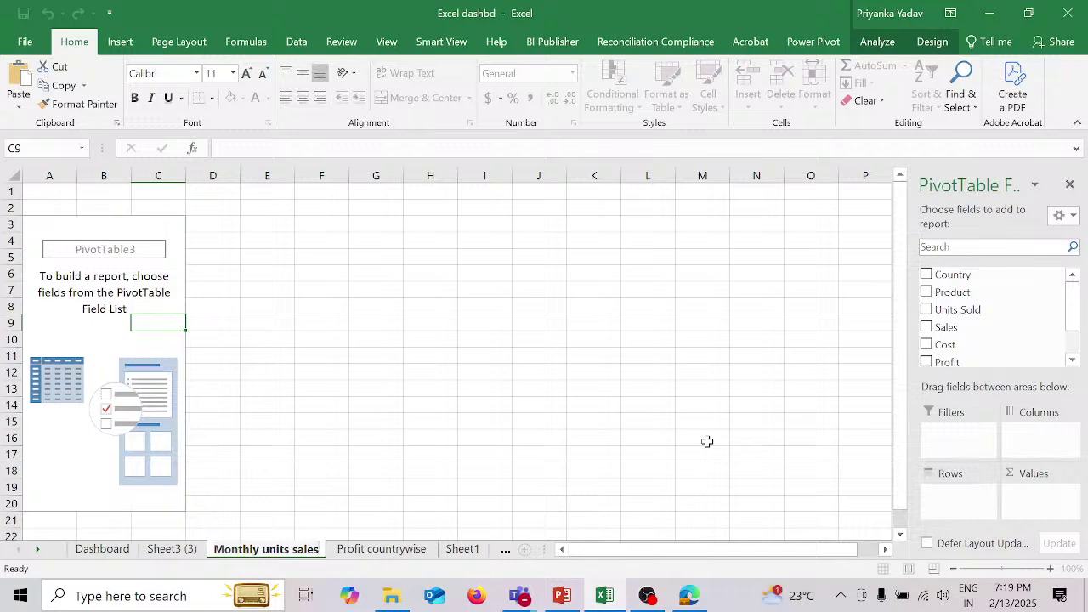
Step: Build the Monthly units sales PivotTable with Date as the row field and Units Sold as the summed value
left_click(1073, 360)
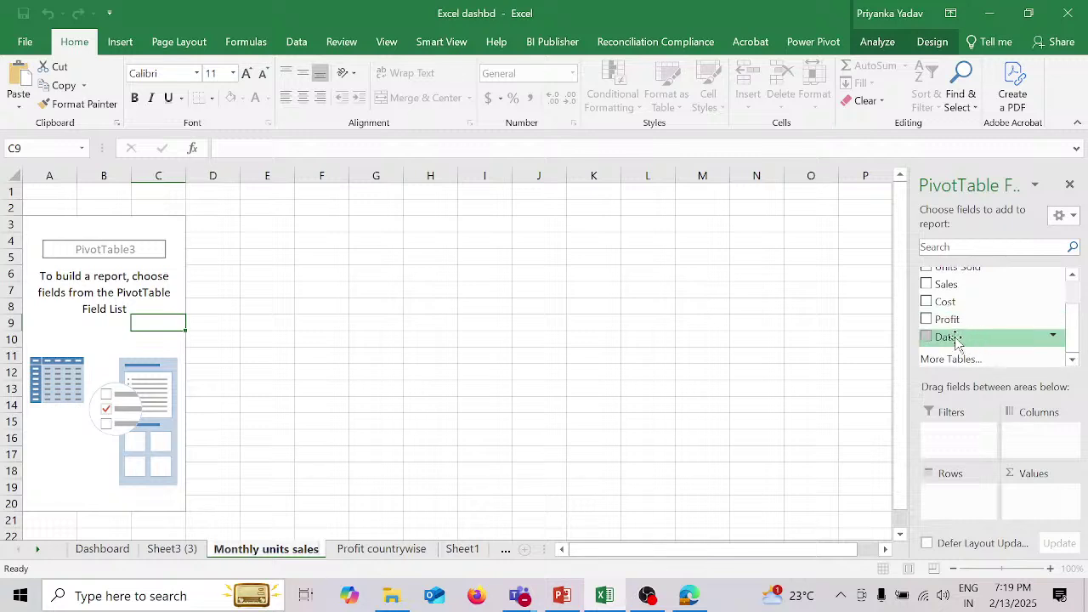
scroll(977, 339, "up", 1)
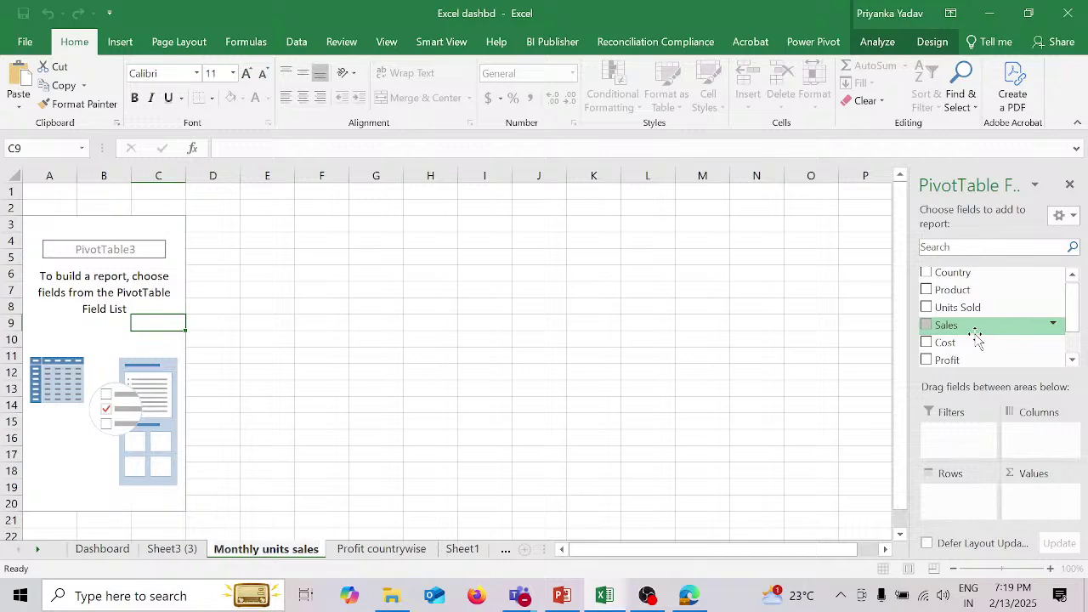
scroll(977, 338, "down", 1)
left_click_drag(976, 337, 952, 500)
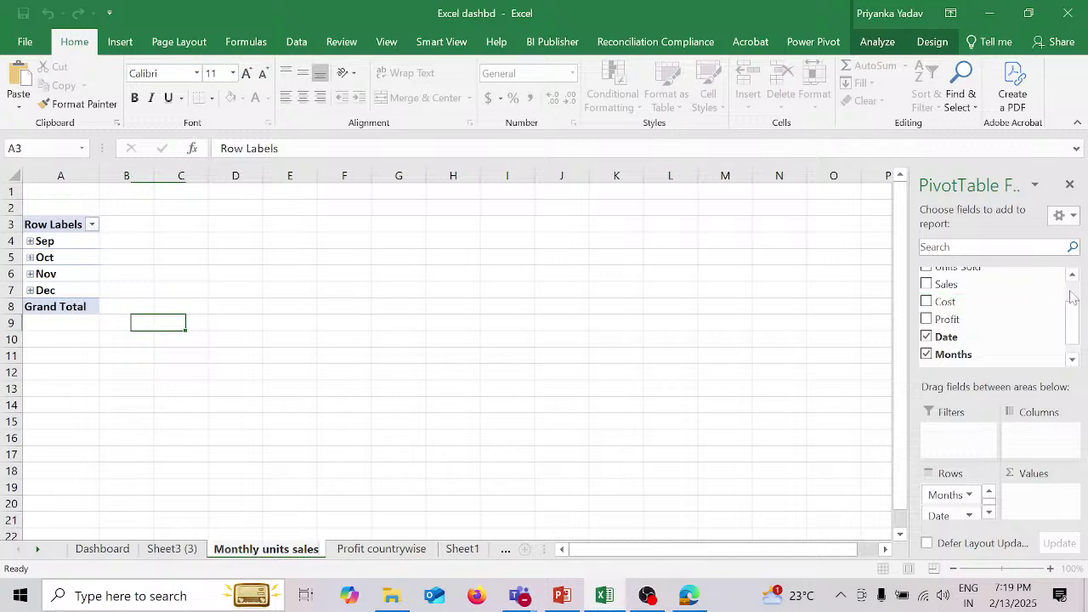
scroll(990, 297, "up", 1)
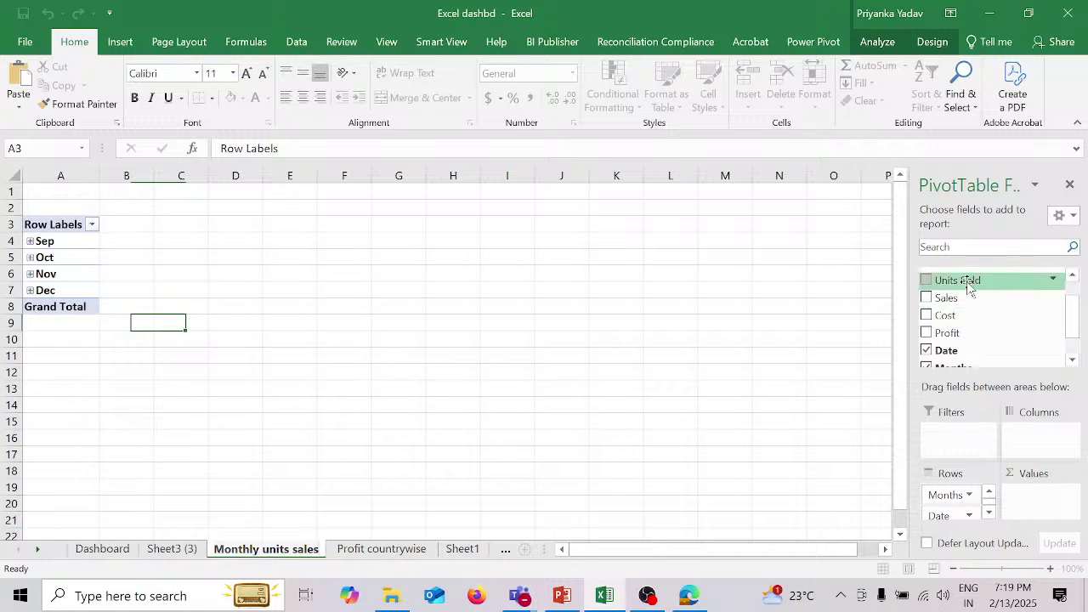
left_click_drag(967, 288, 1044, 498)
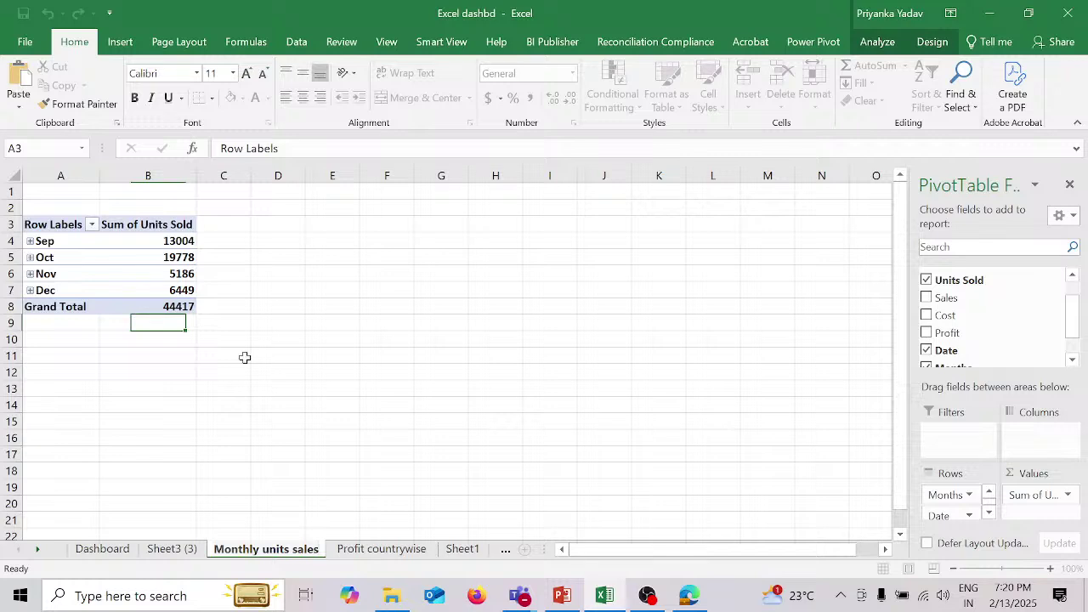
mouse_move(135, 299)
mouse_move(171, 273)
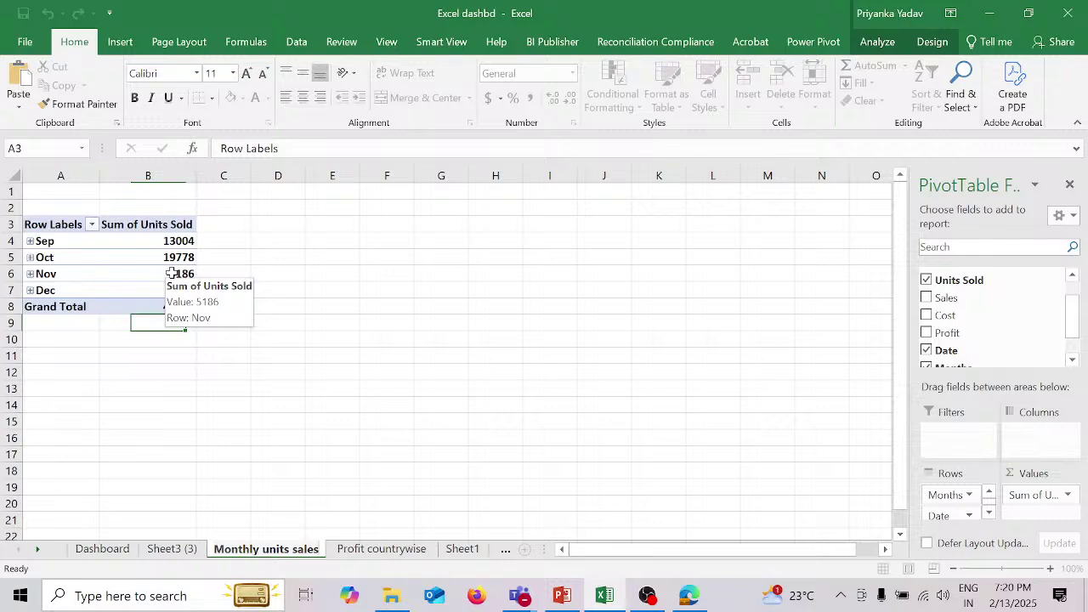
Step: Insert a Line PivotChart from the whole monthly units sold PivotTable, A3 to B8
left_click(128, 48)
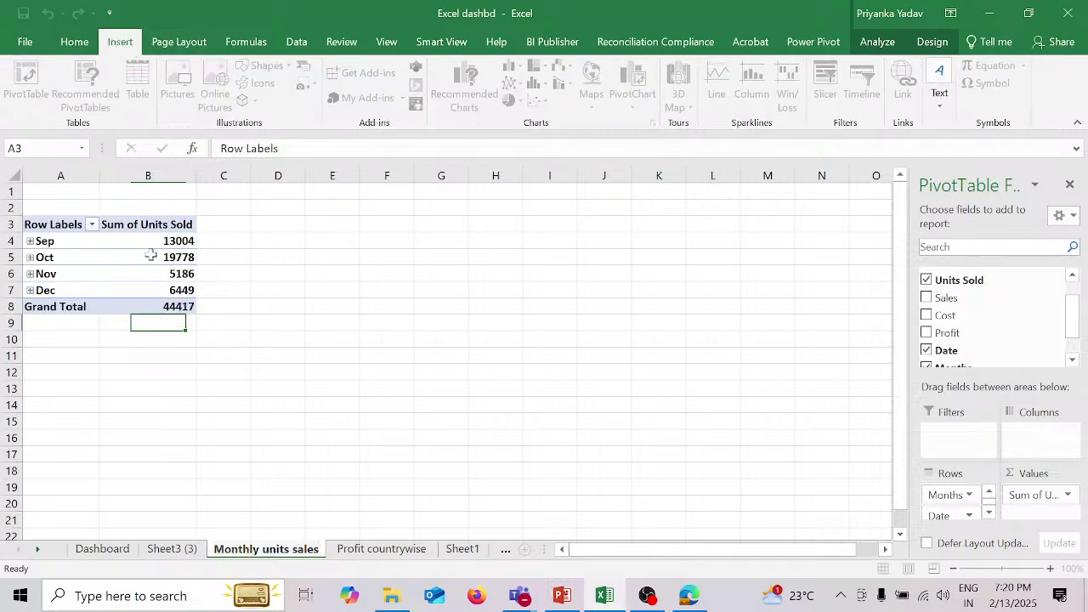
left_click(32, 223)
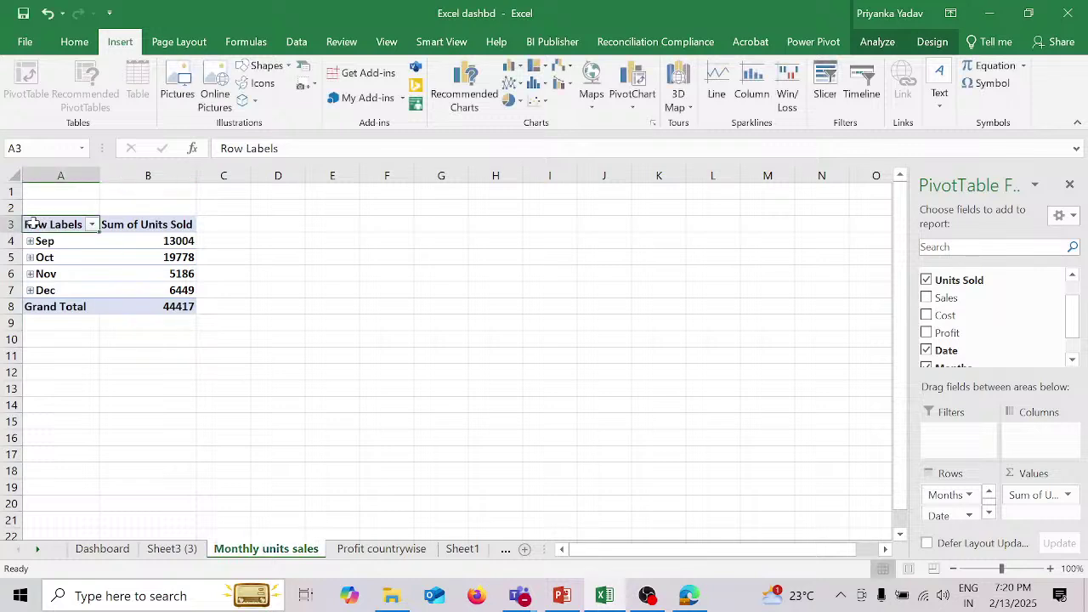
left_click_drag(33, 223, 151, 303)
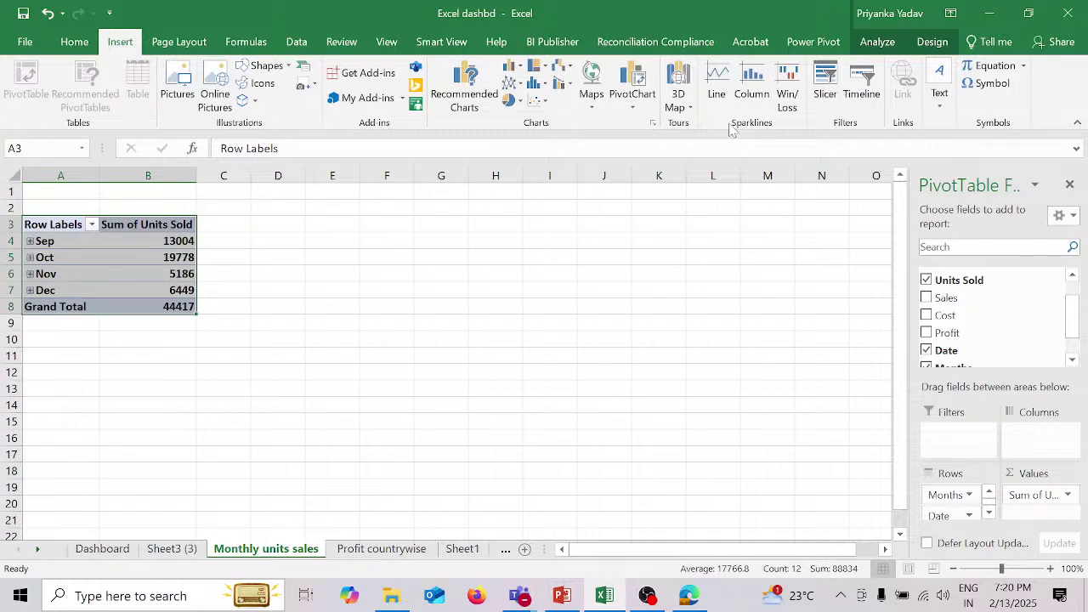
left_click(636, 104)
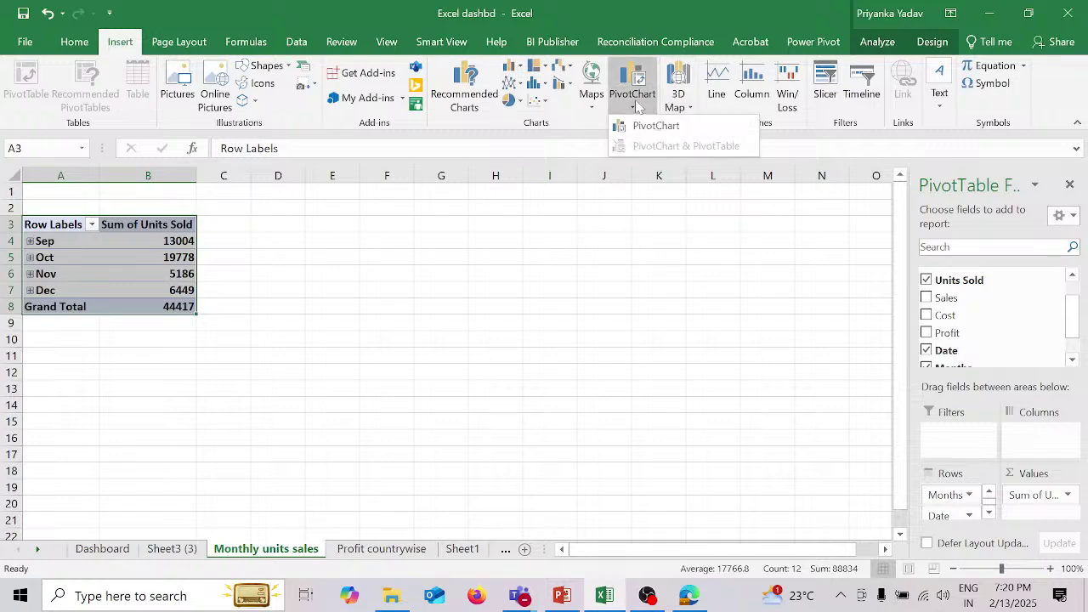
left_click(651, 126)
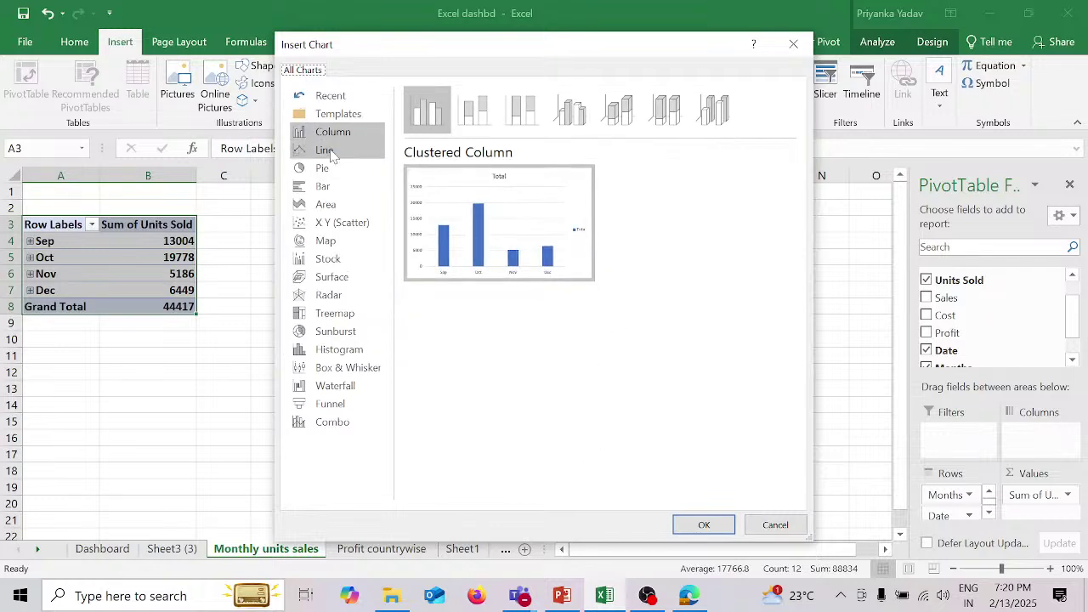
left_click(327, 151)
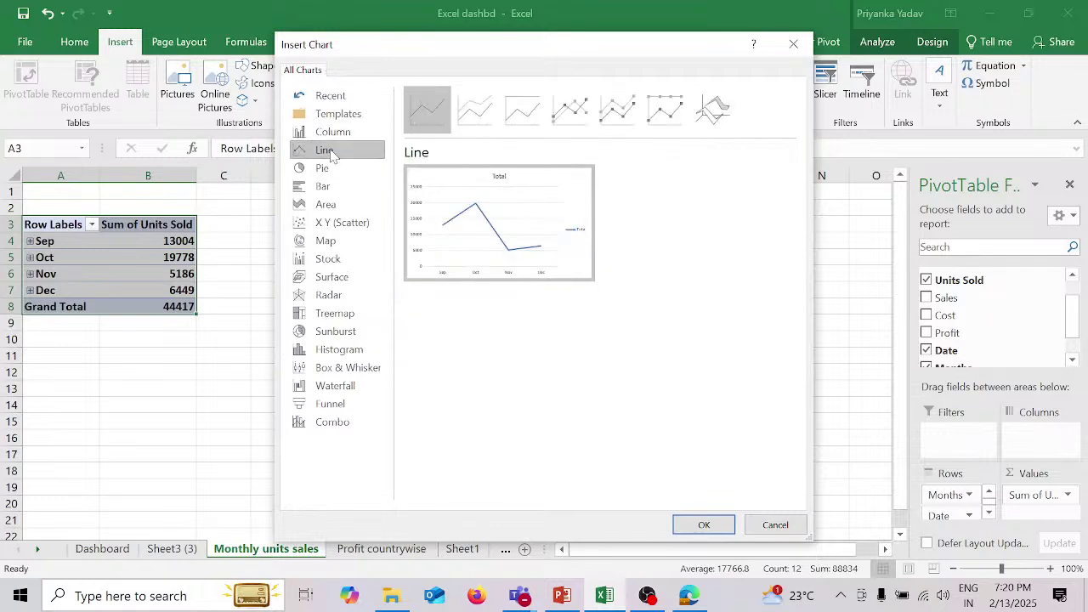
mouse_move(523, 202)
left_click(703, 526)
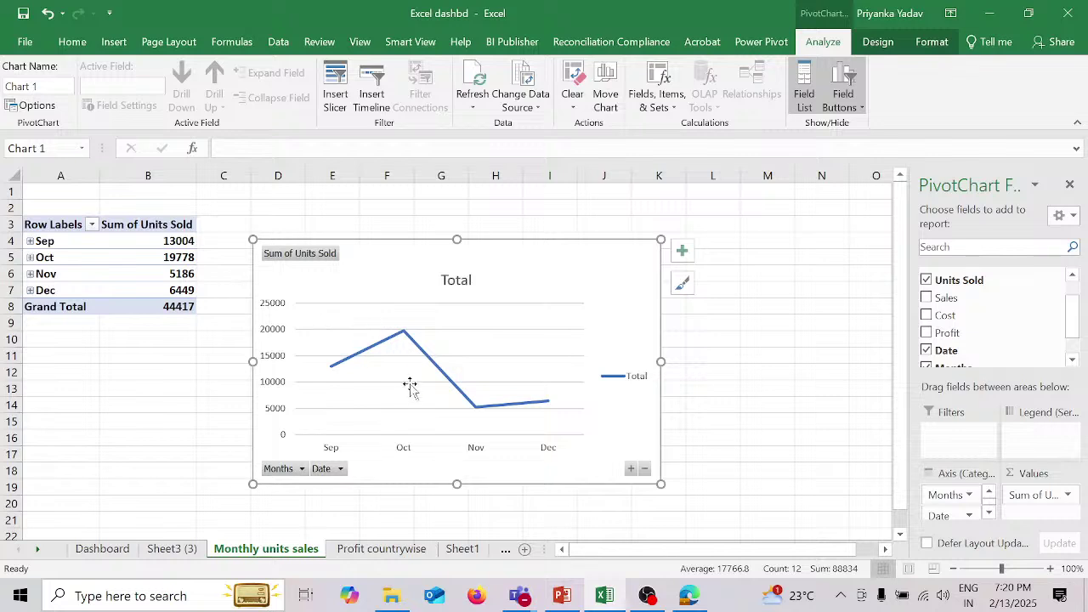
mouse_move(539, 405)
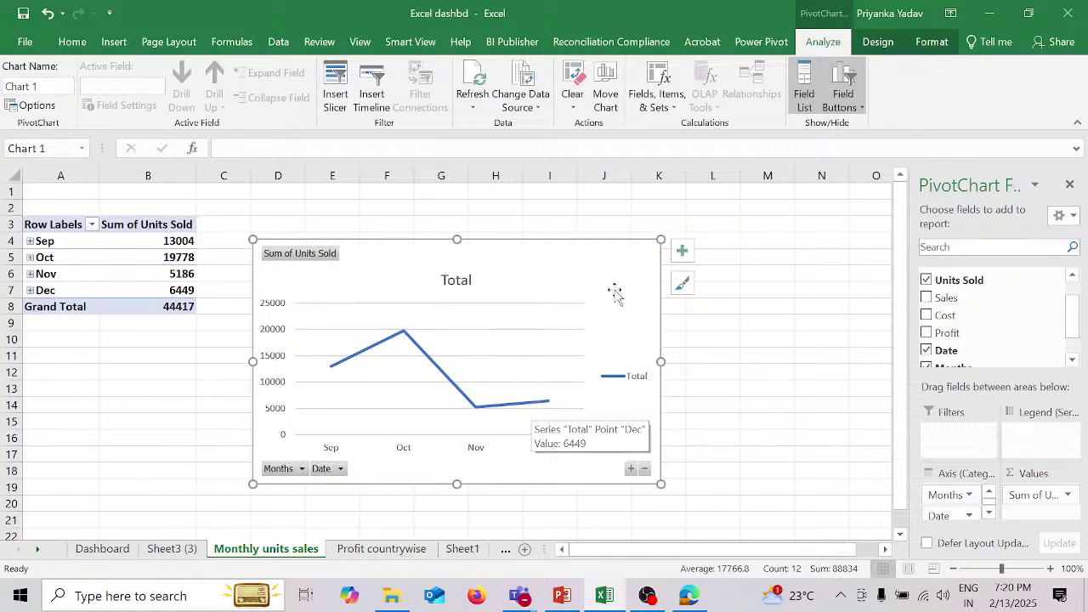
Step: Place a title above the line PivotChart reading "Monthly unit sale"
left_click(875, 43)
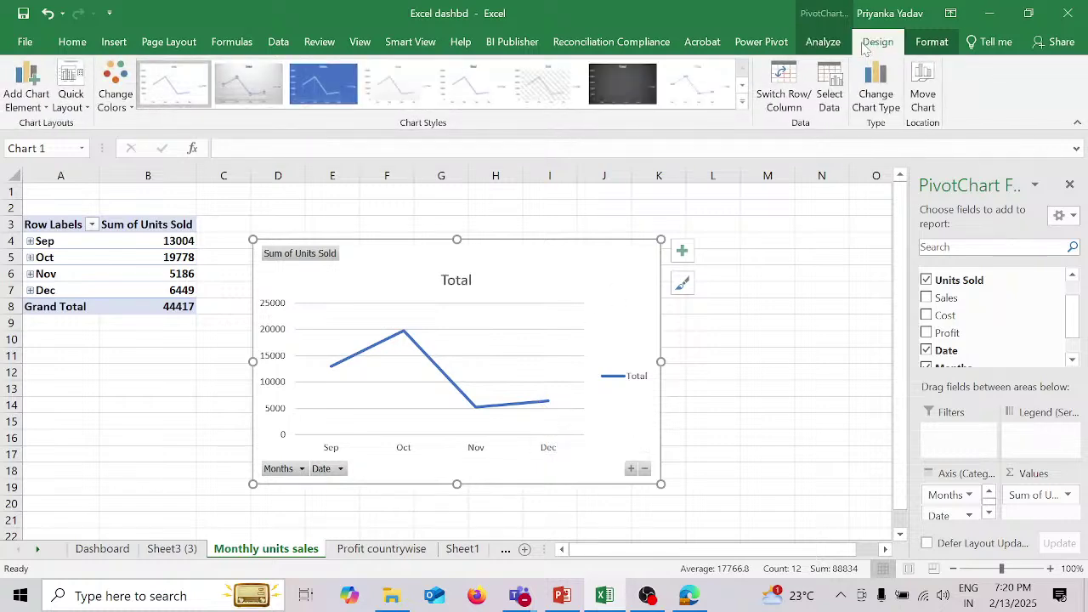
left_click(34, 106)
mouse_move(59, 167)
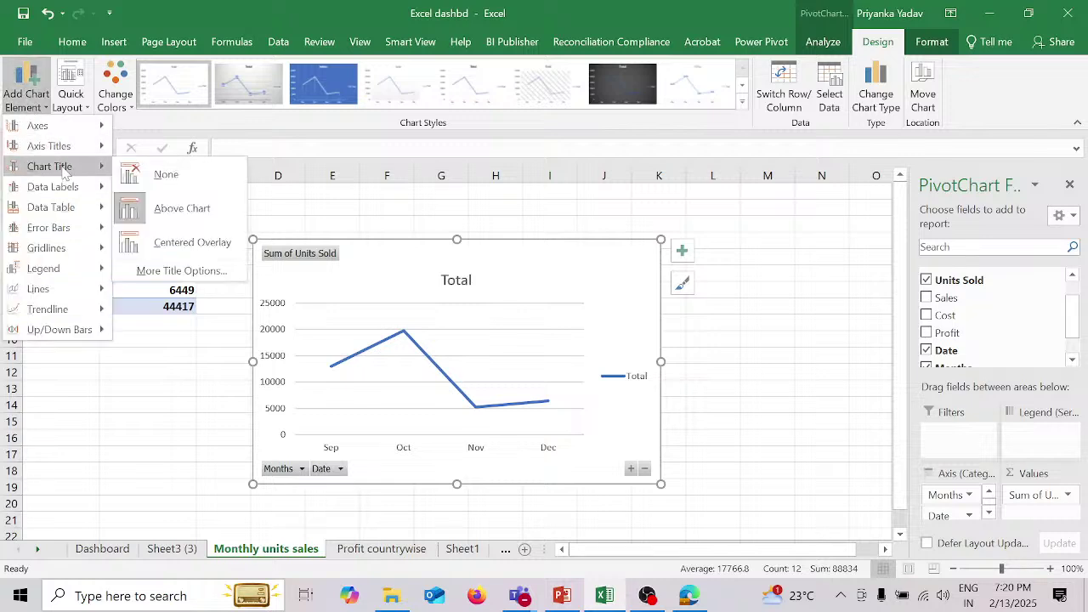
left_click(182, 208)
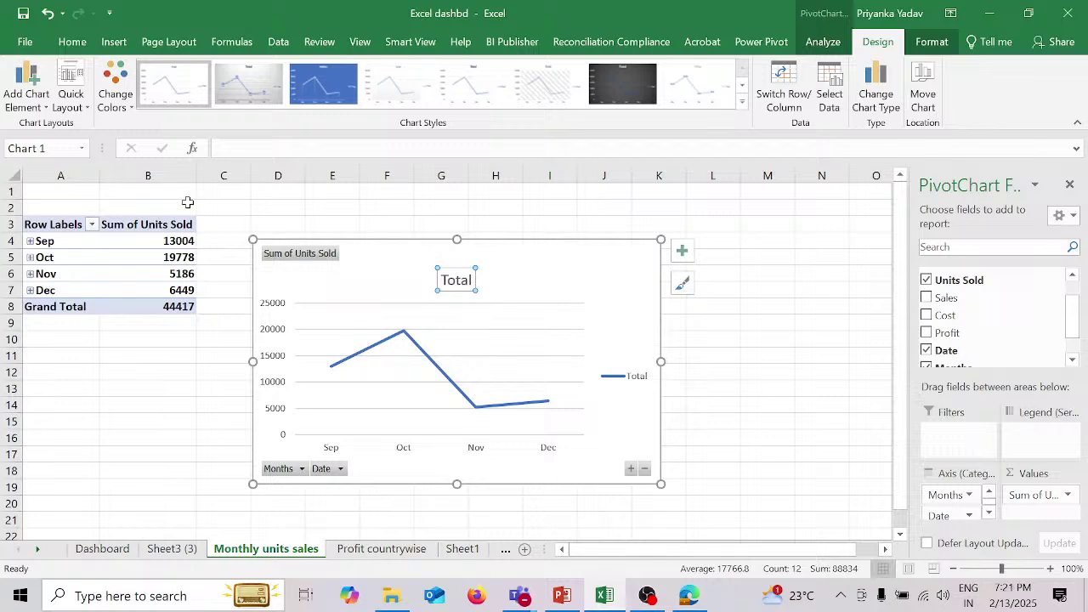
type("Mo")
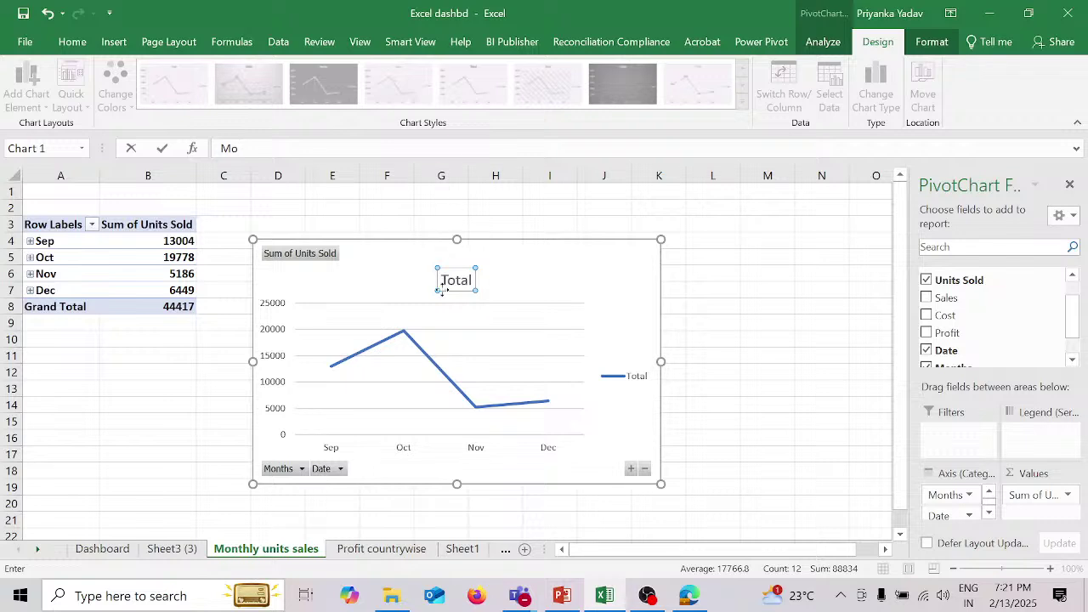
key("Return")
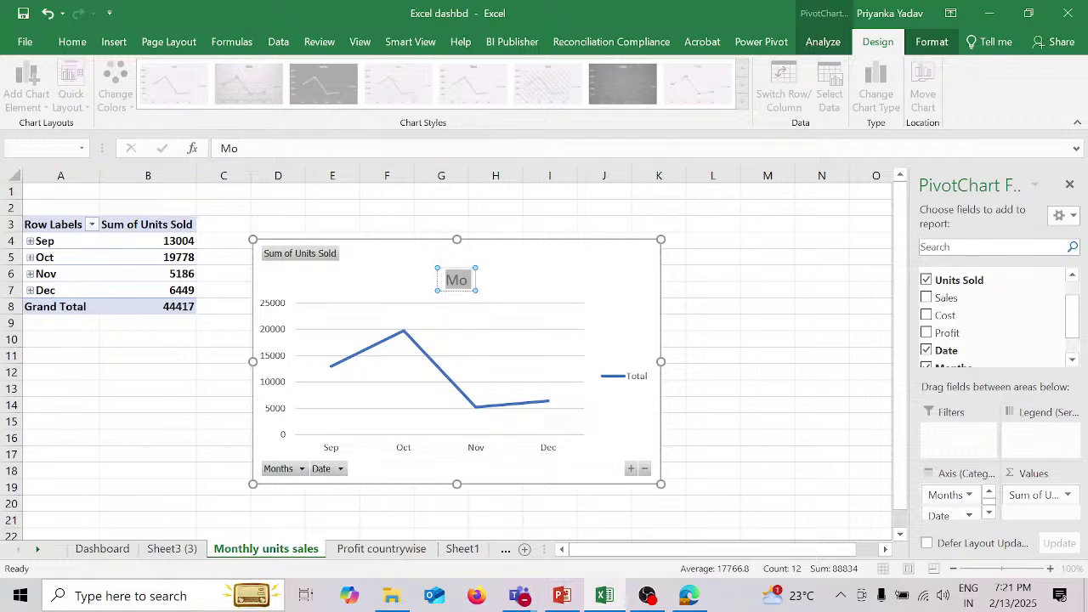
type("M")
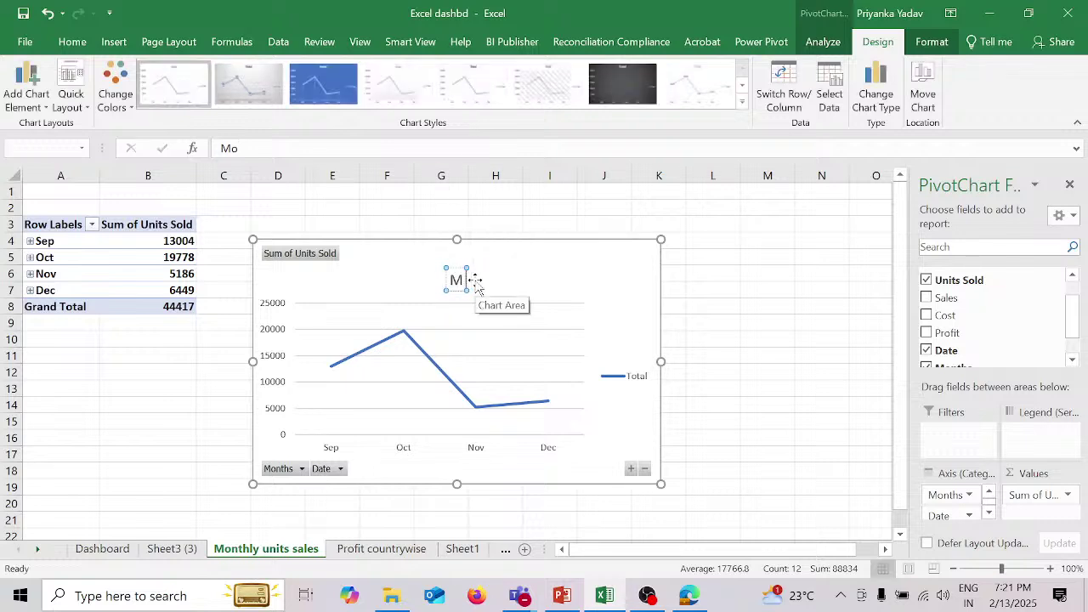
type("onthly")
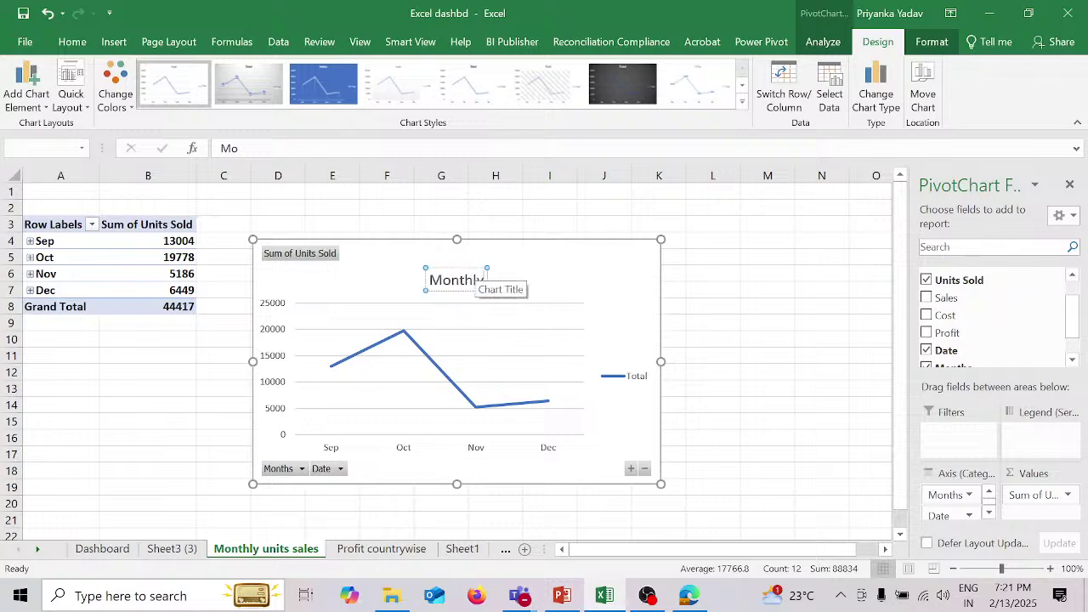
type(" unit")
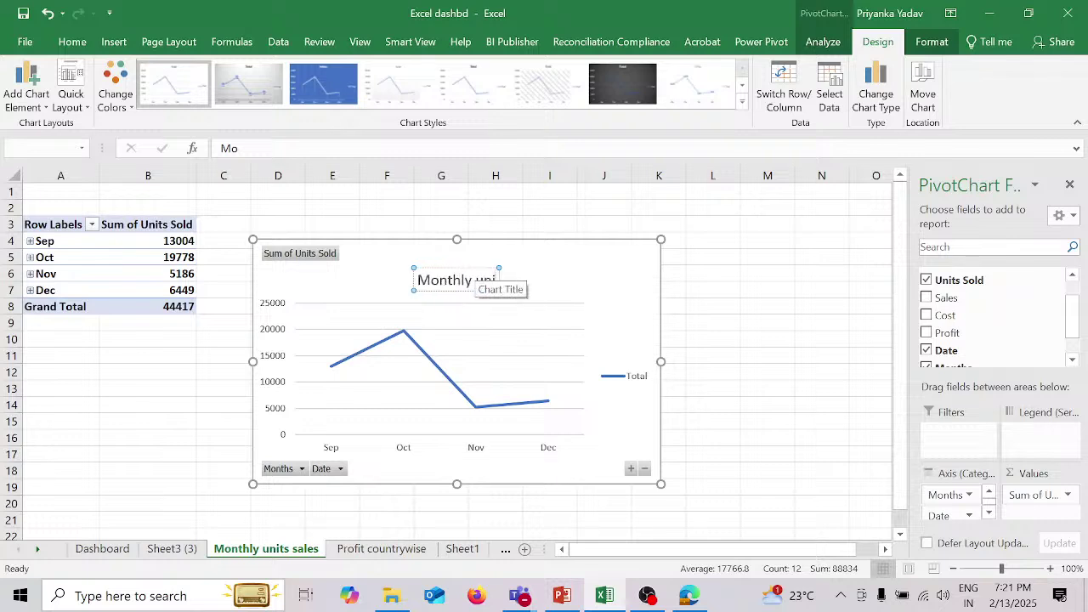
type(" sale")
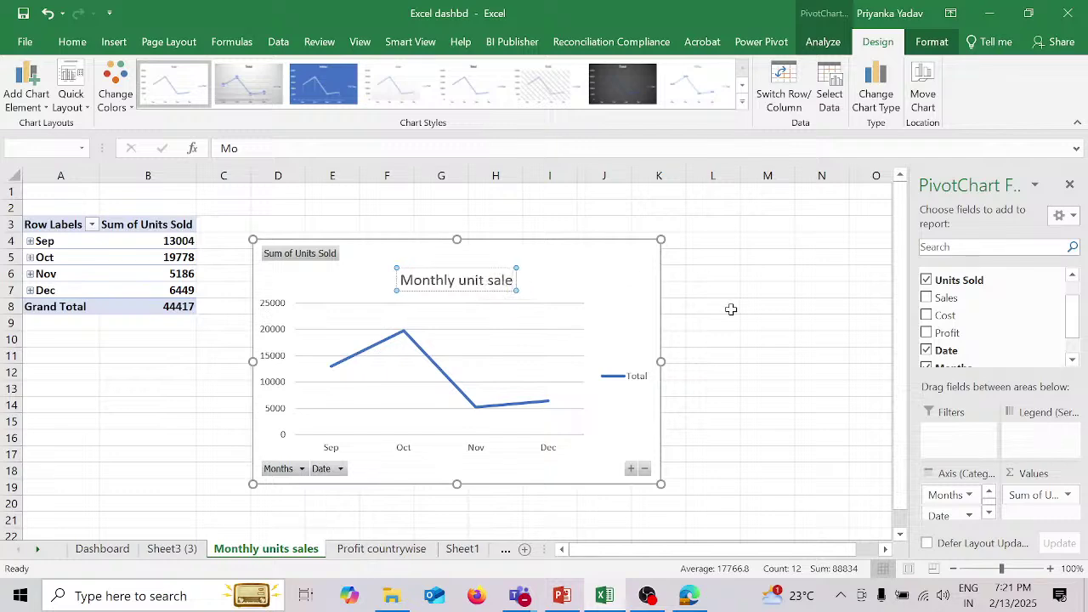
left_click(680, 339)
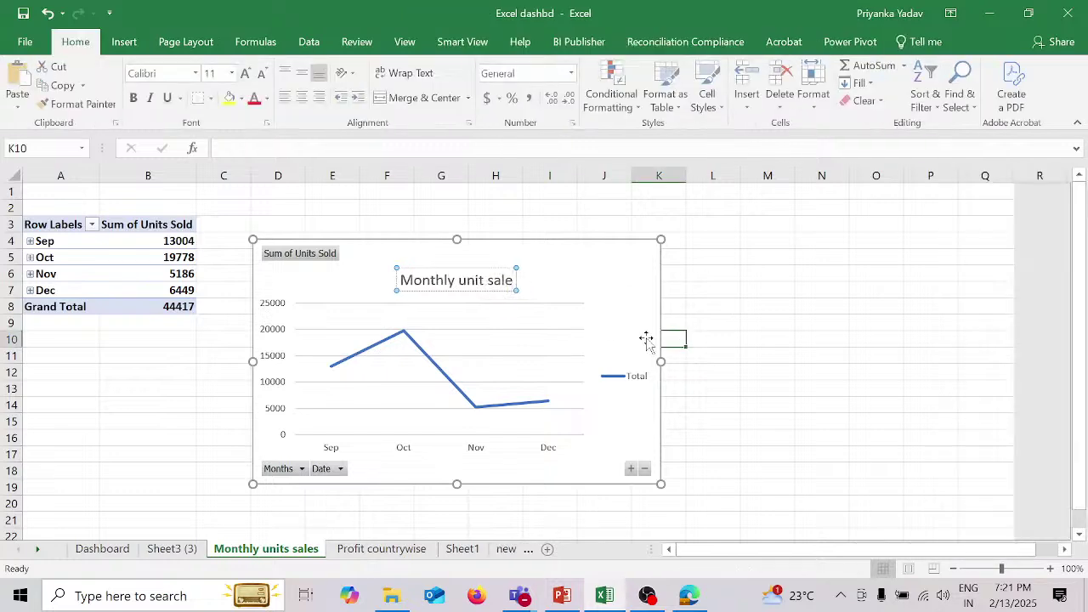
Step: Hide all field buttons on the Monthly unit sale chart
right_click(312, 258)
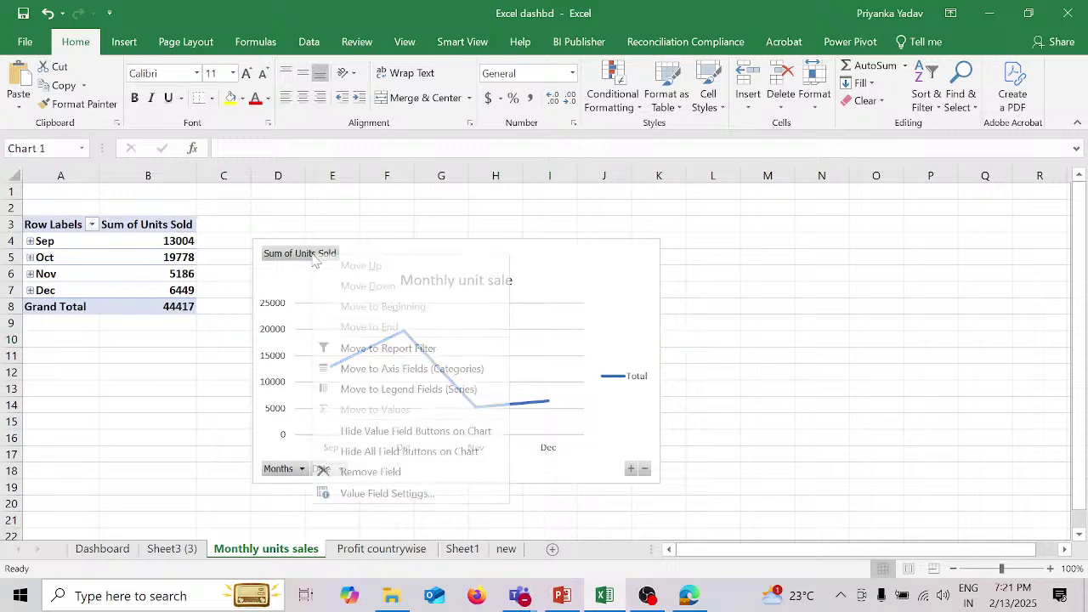
left_click(411, 455)
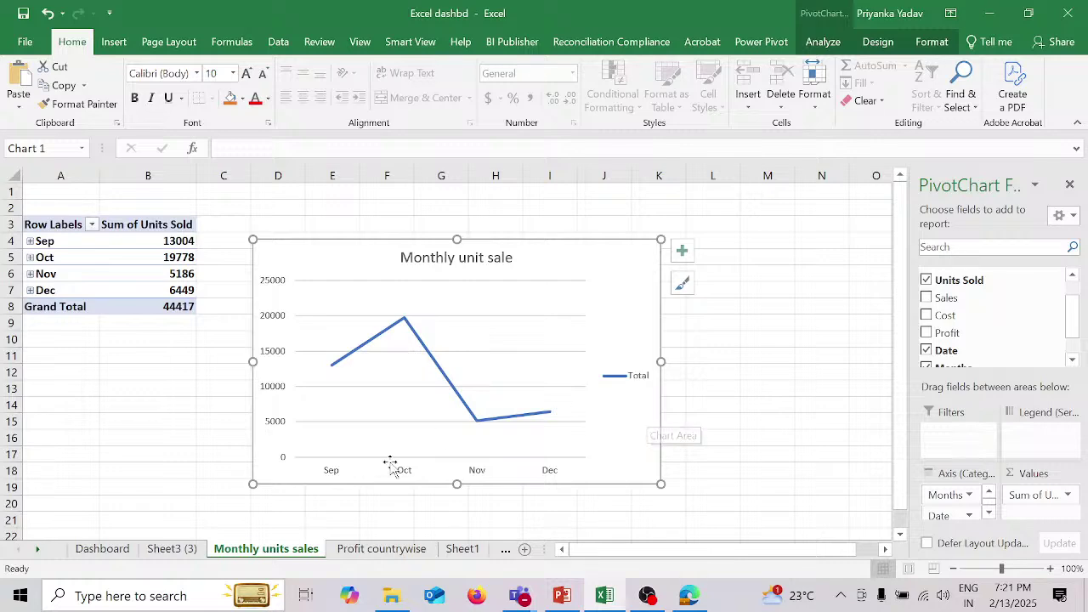
left_click(172, 549)
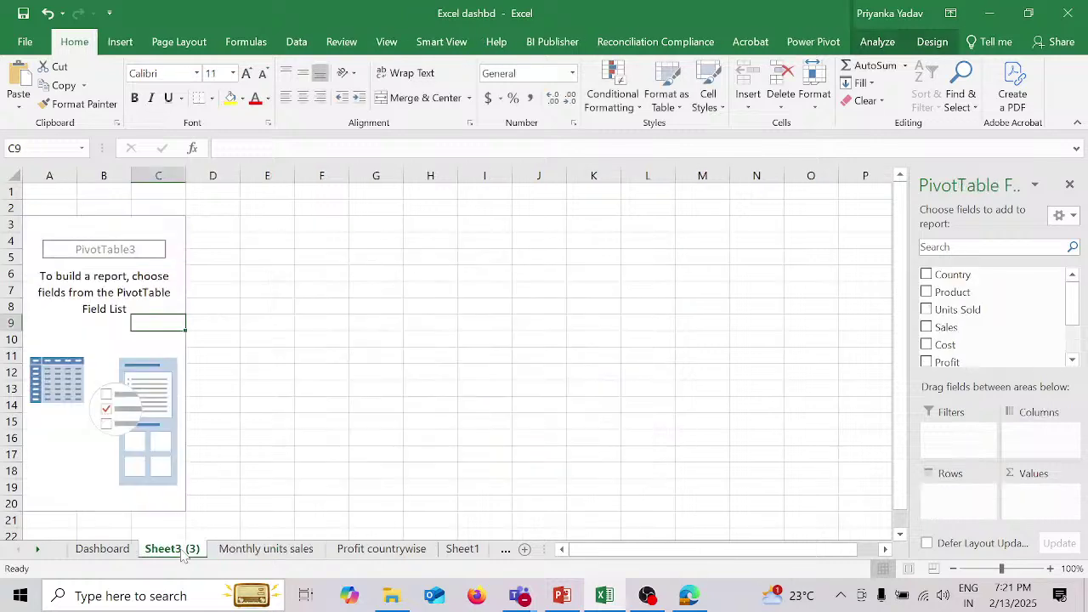
left_click(267, 551)
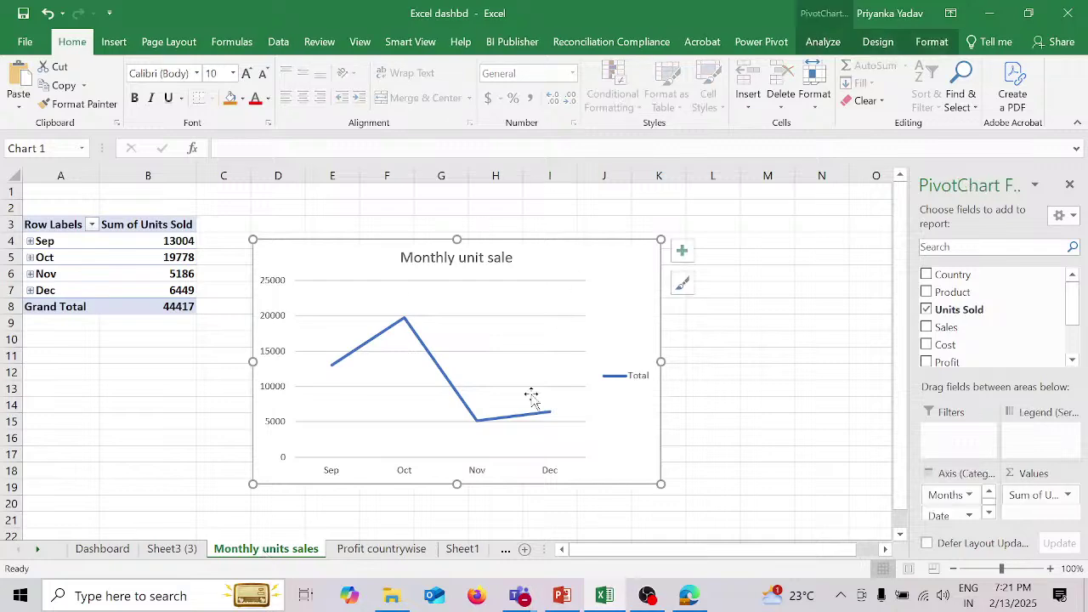
Step: Paste the Monthly unit sale chart onto the Dashboard sheet beside the Countrywise Profit chart and hide the field list
left_click(102, 551)
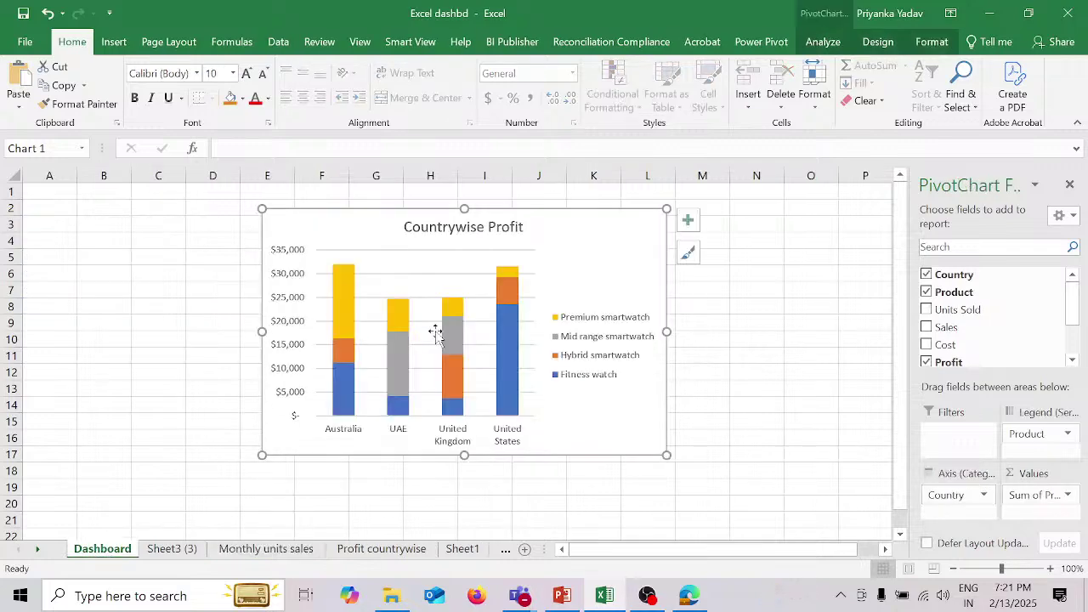
left_click(745, 243)
key("ctrl+v")
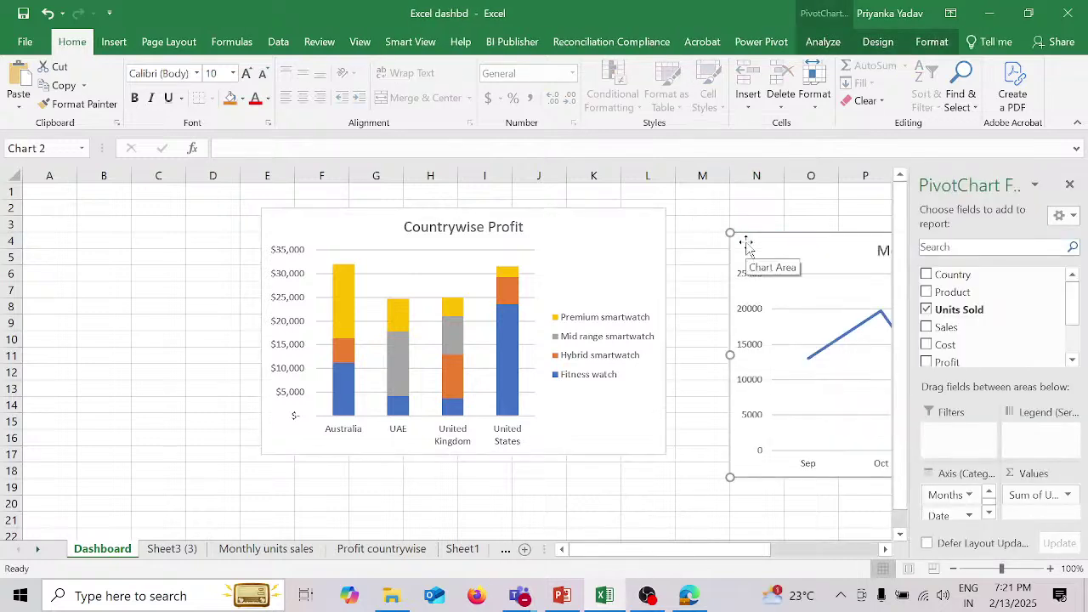
left_click(1070, 185)
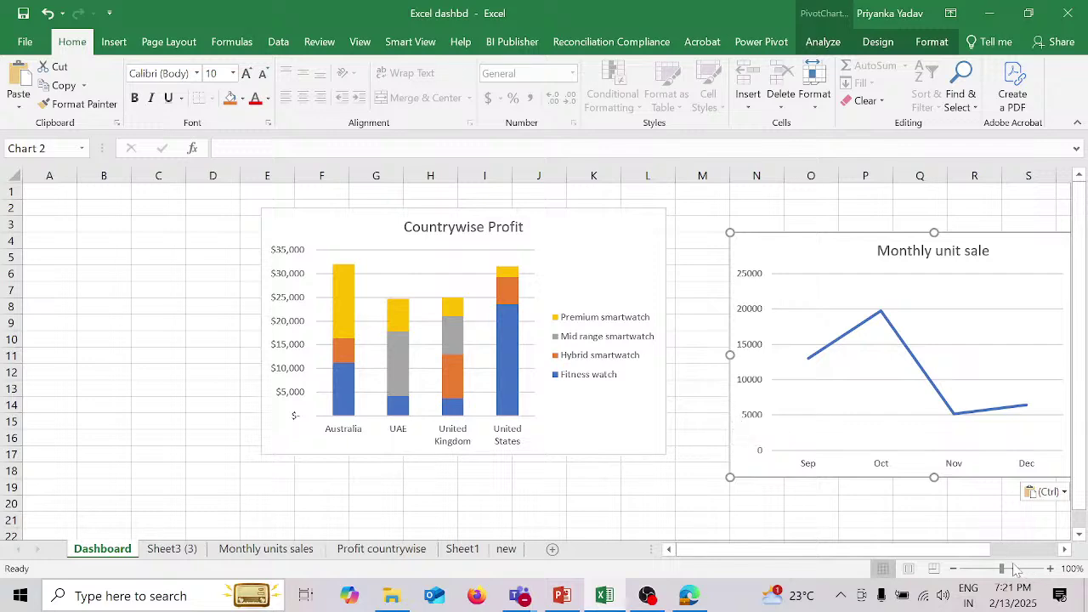
left_click(1063, 550)
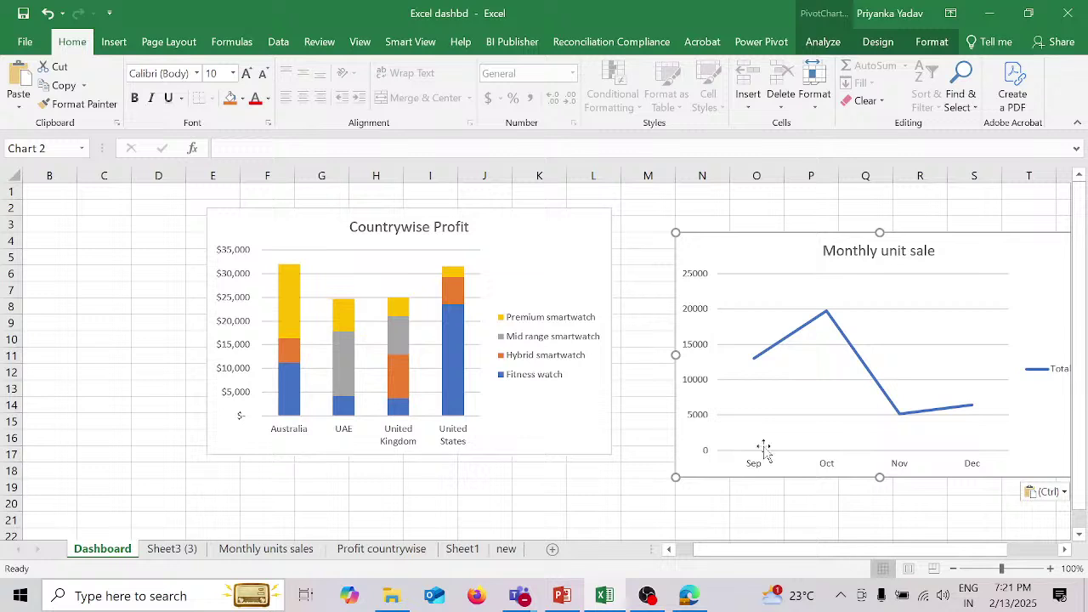
Step: Rename the sheet Sheet3 (3) as "Monthly profit"
left_click(189, 552)
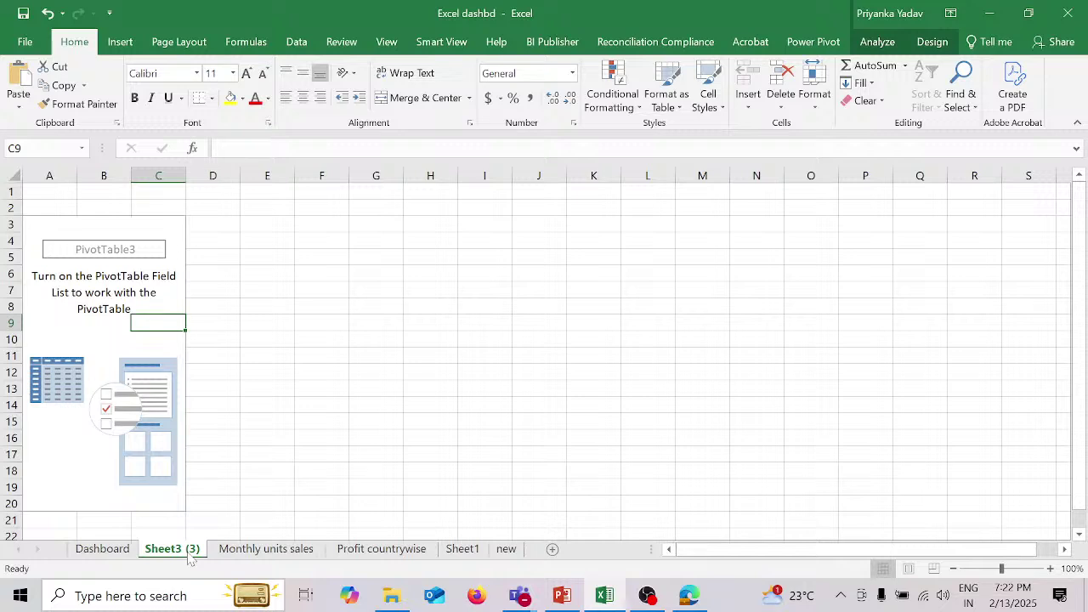
double_click(189, 551)
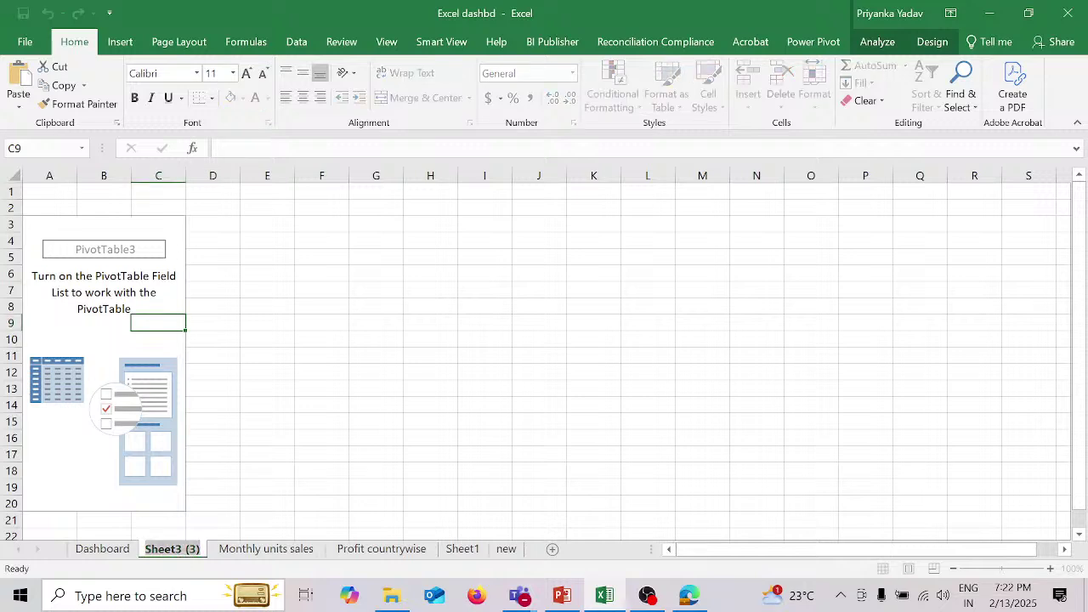
type("Mon")
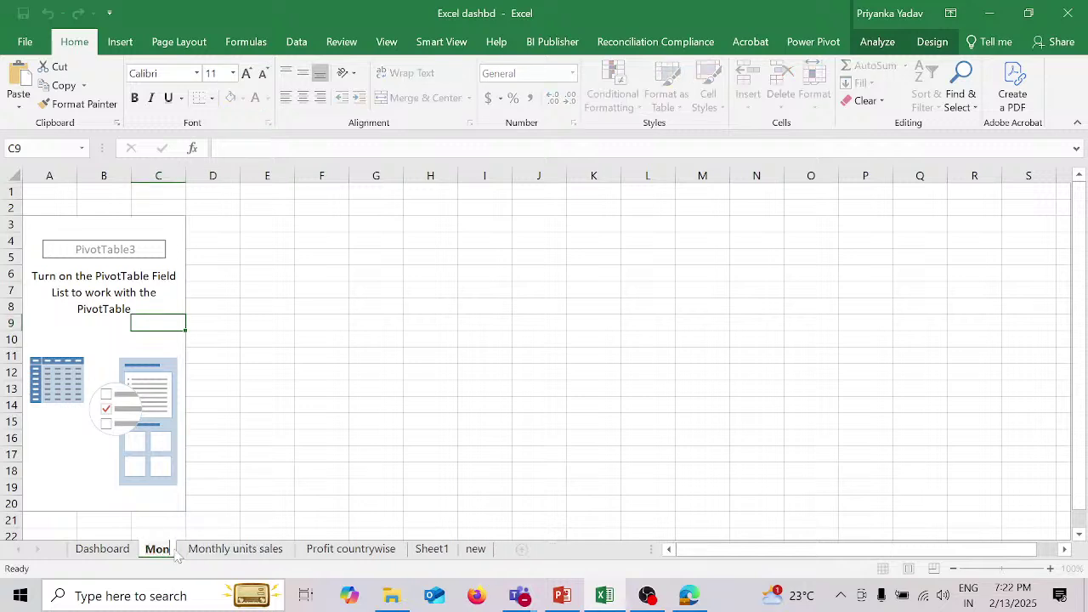
type("thly profit")
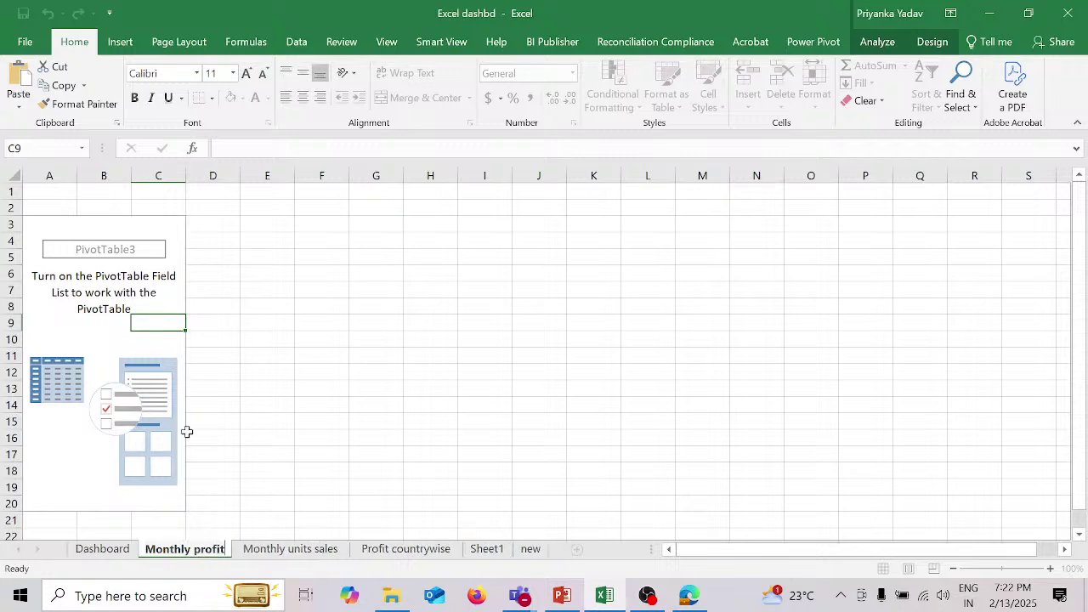
left_click(175, 339)
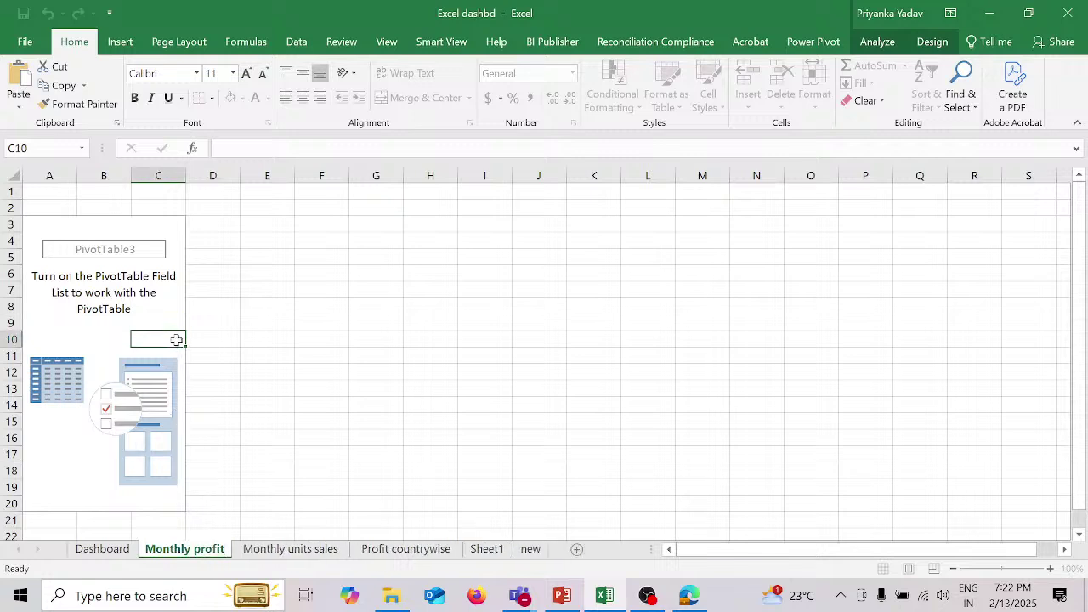
left_click(165, 212)
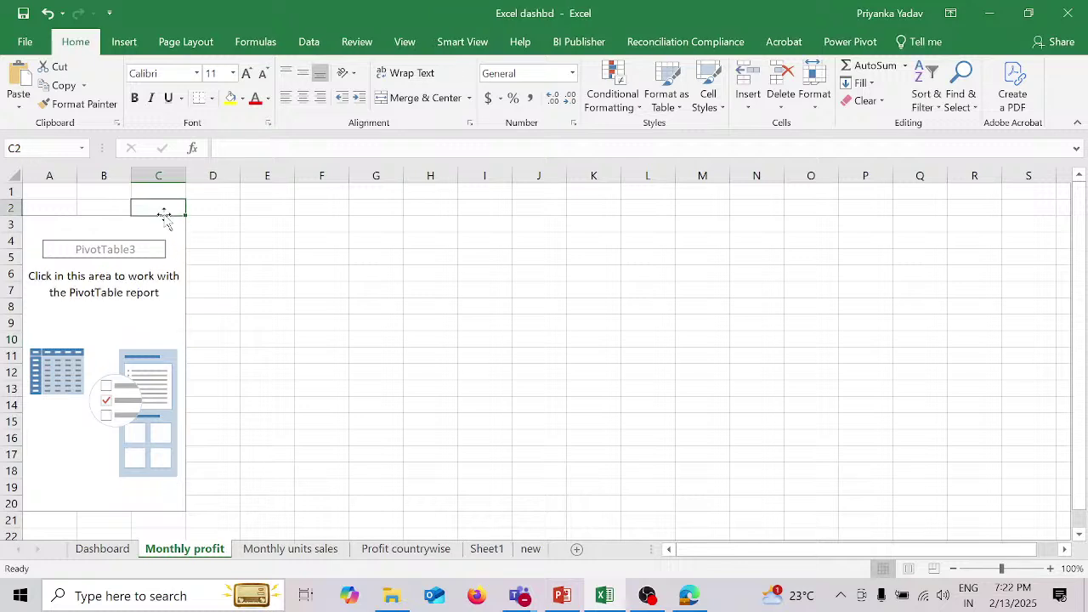
left_click(94, 221)
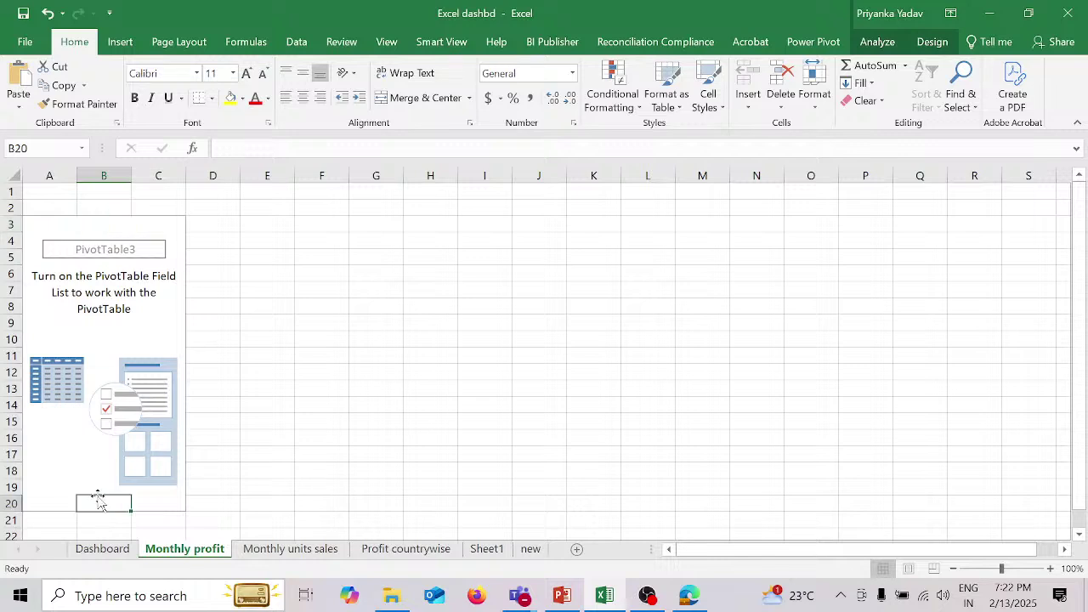
left_click(74, 488)
left_click(113, 307)
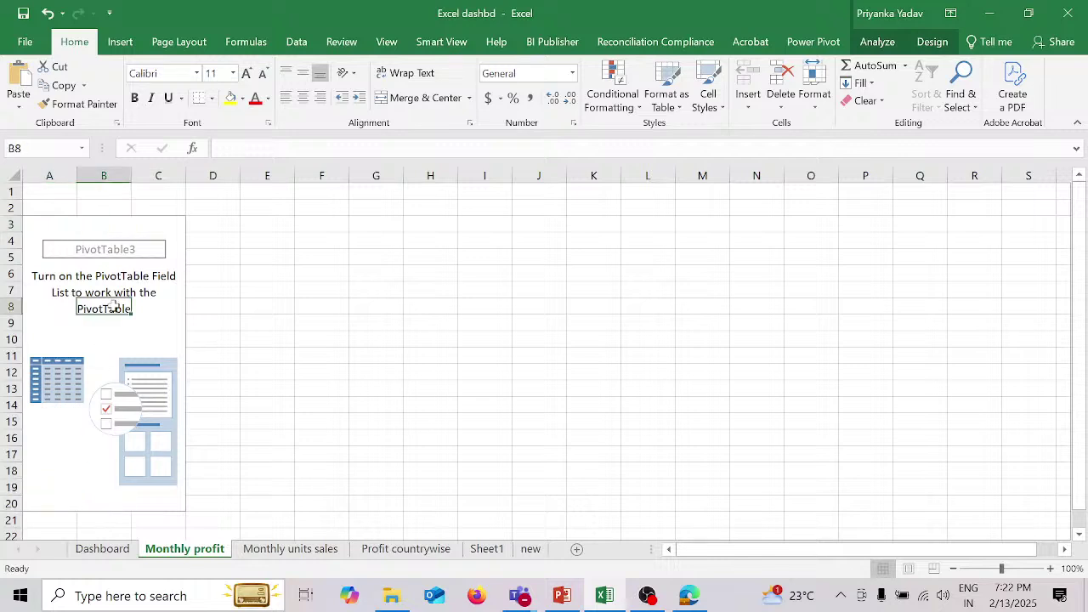
double_click(133, 227)
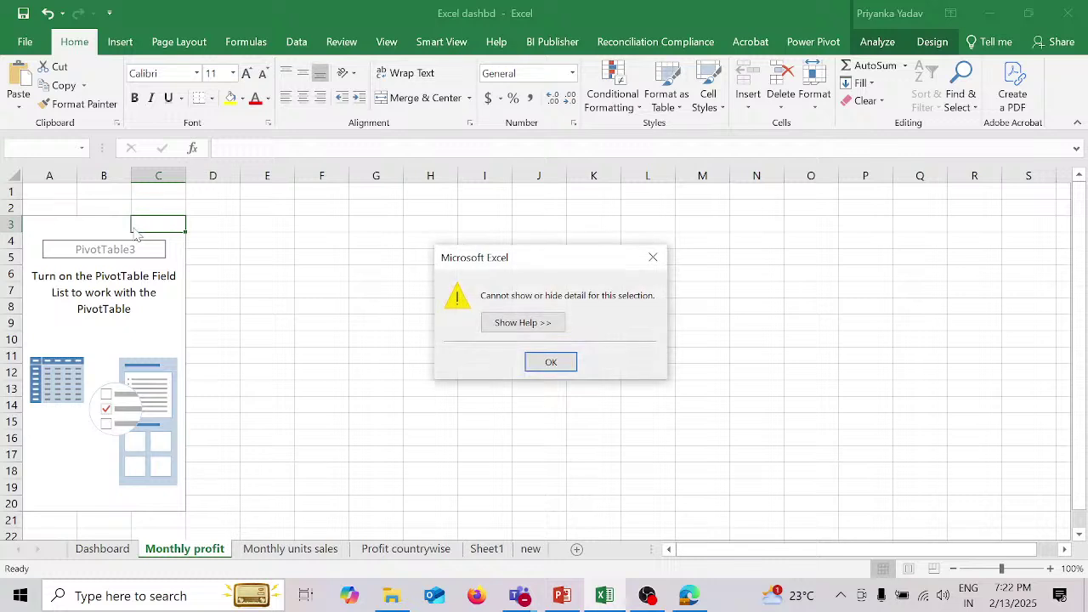
left_click(553, 365)
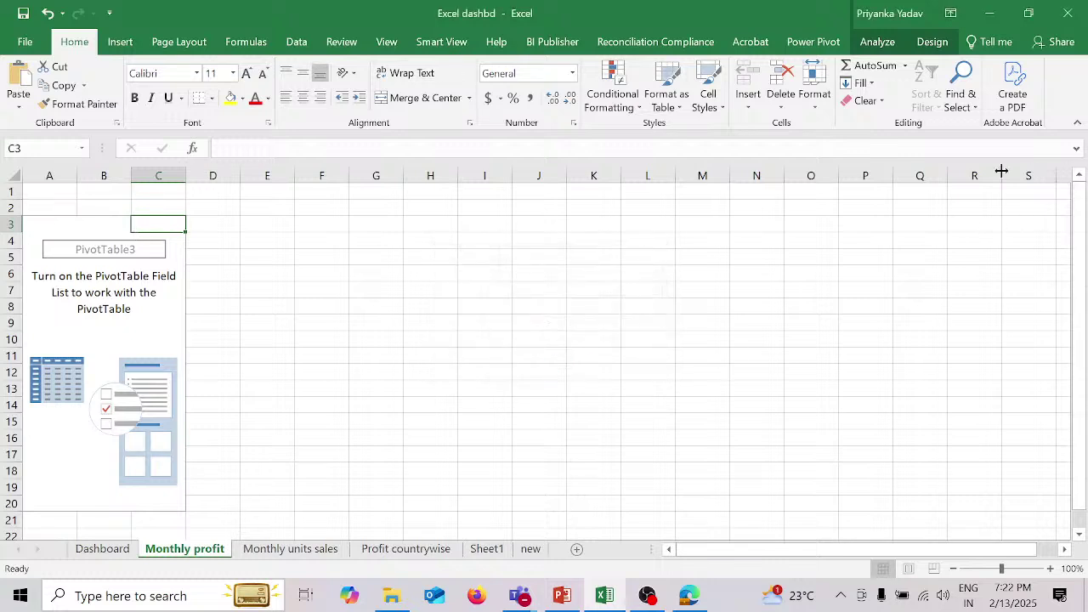
left_click(127, 42)
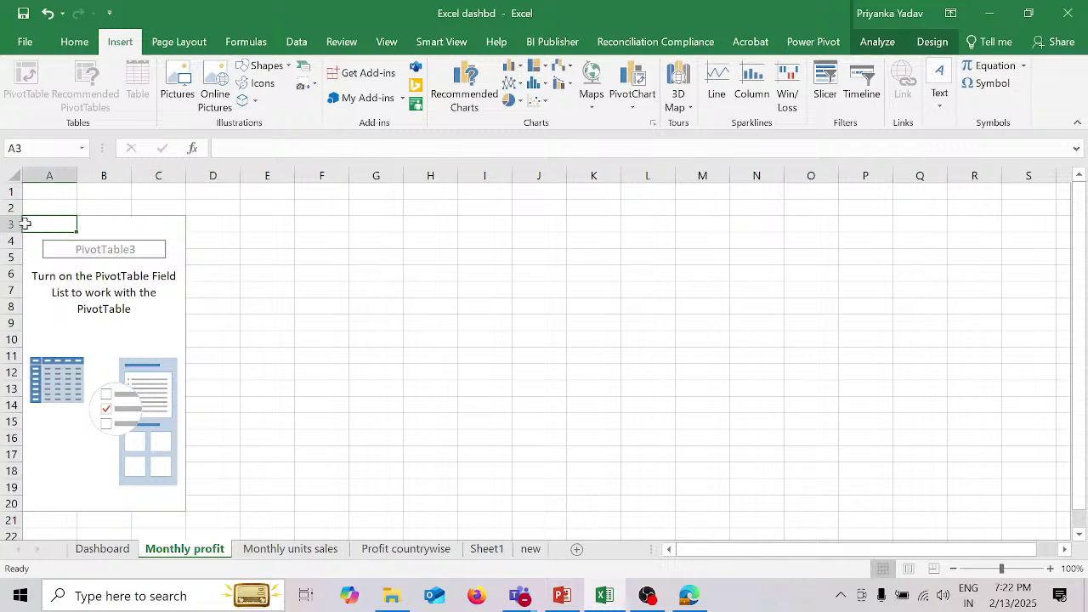
left_click(19, 223)
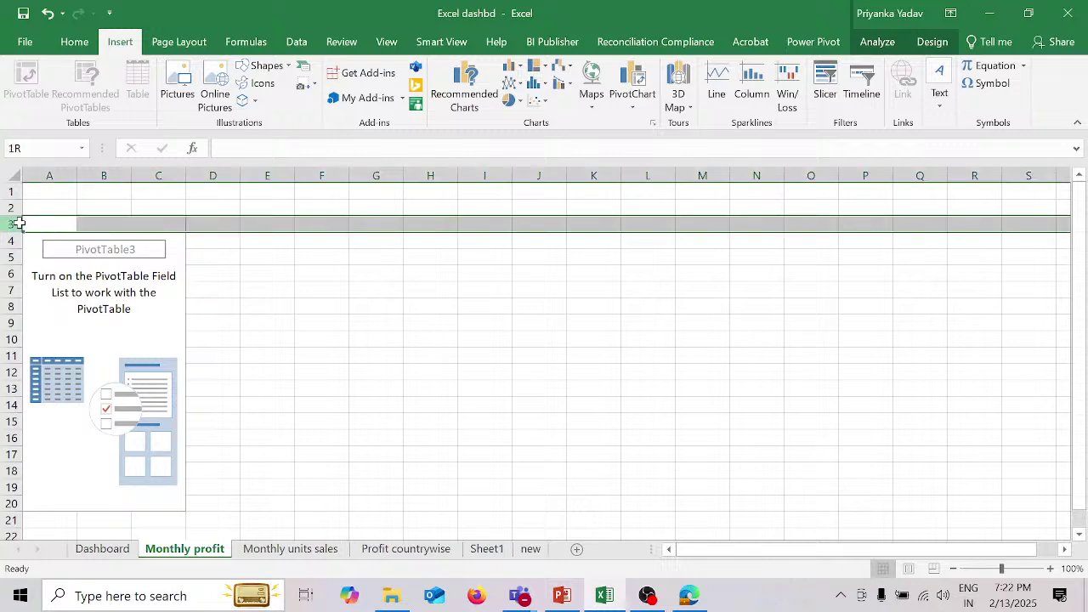
left_click(69, 245)
left_click(84, 252)
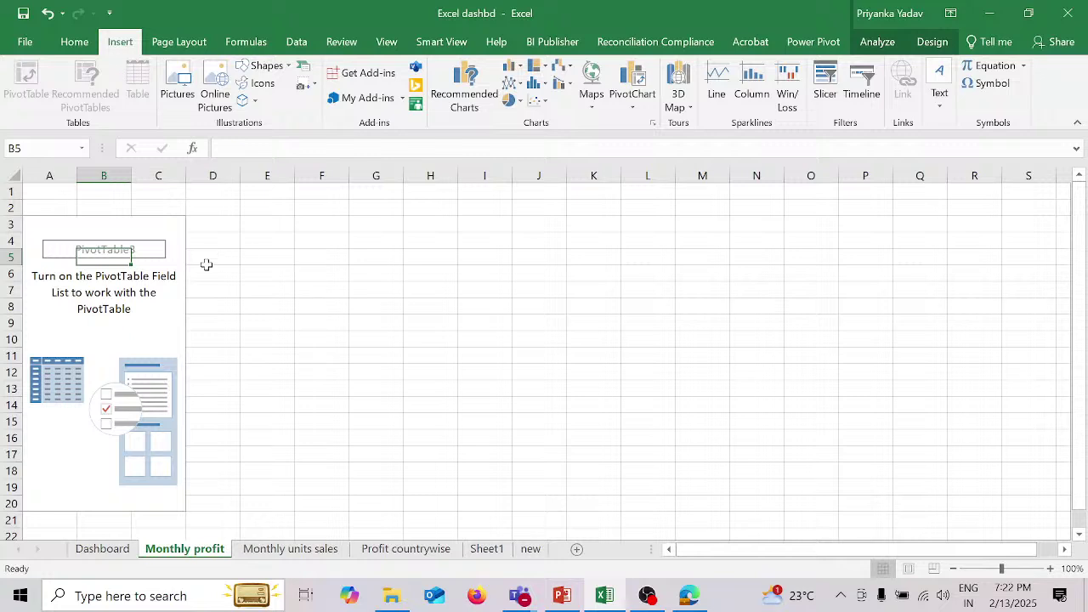
left_click(147, 236)
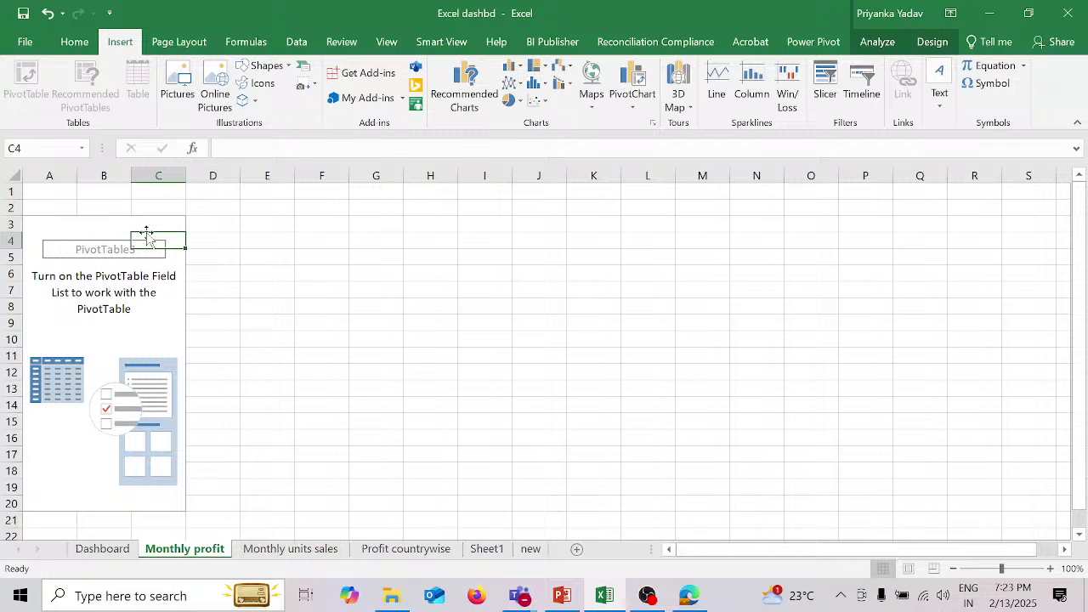
left_click(52, 361)
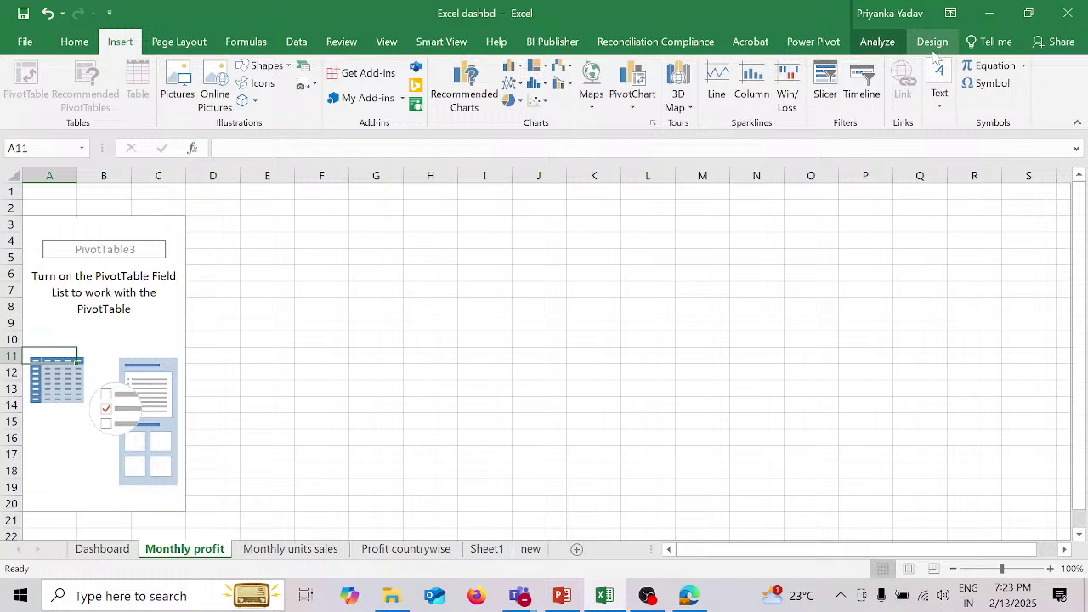
left_click(891, 16)
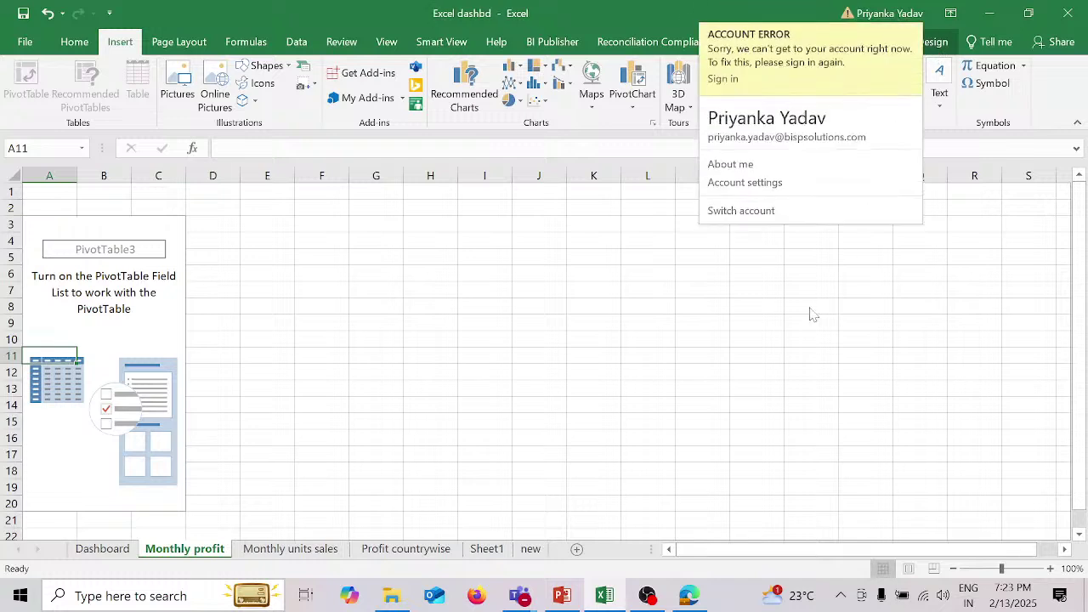
left_click(688, 319)
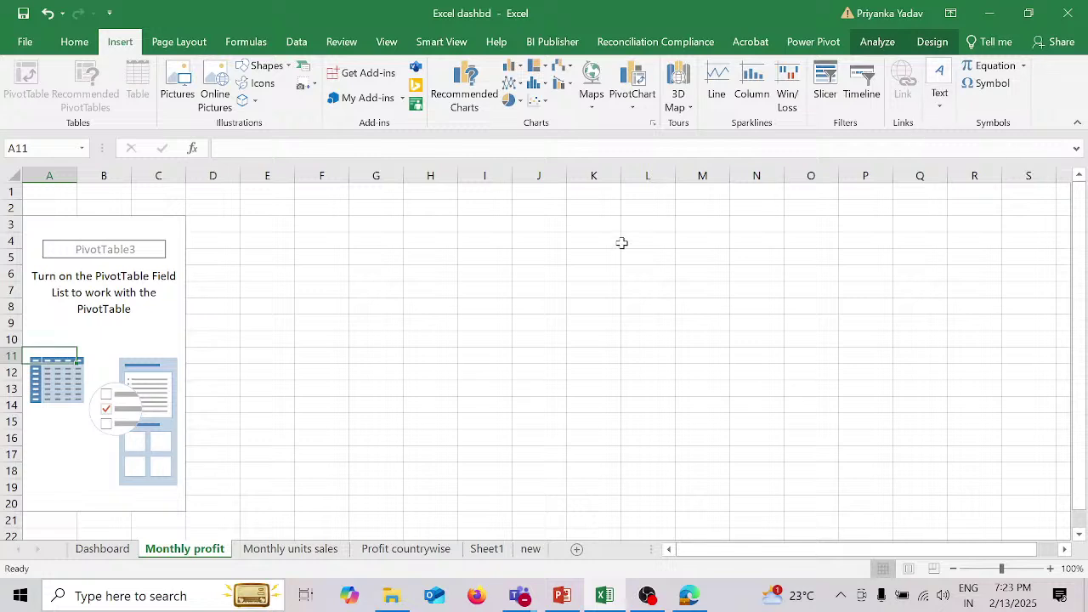
left_click(71, 326)
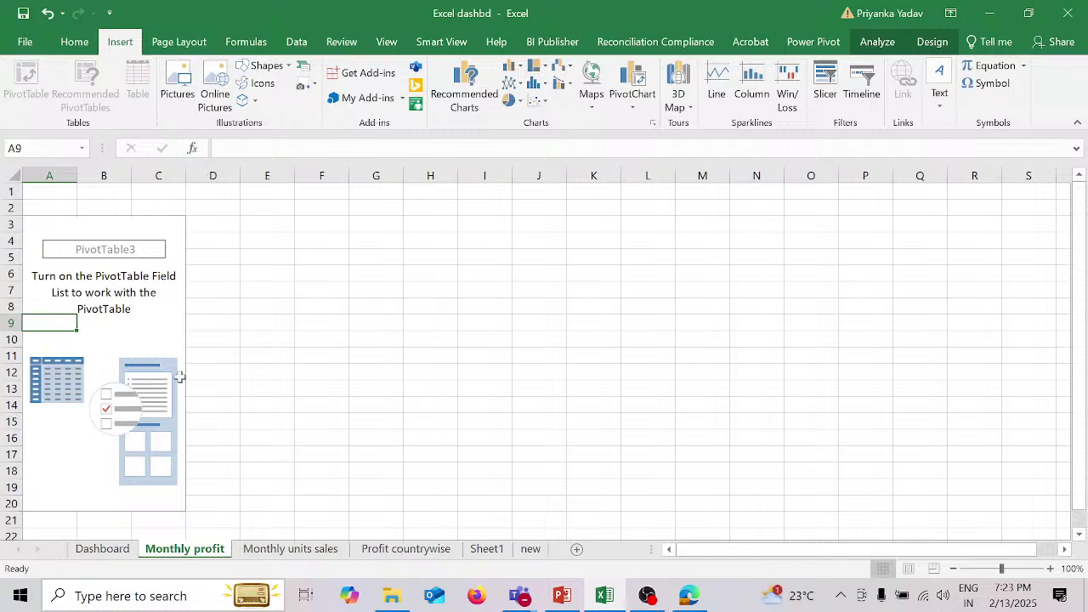
left_click(137, 375)
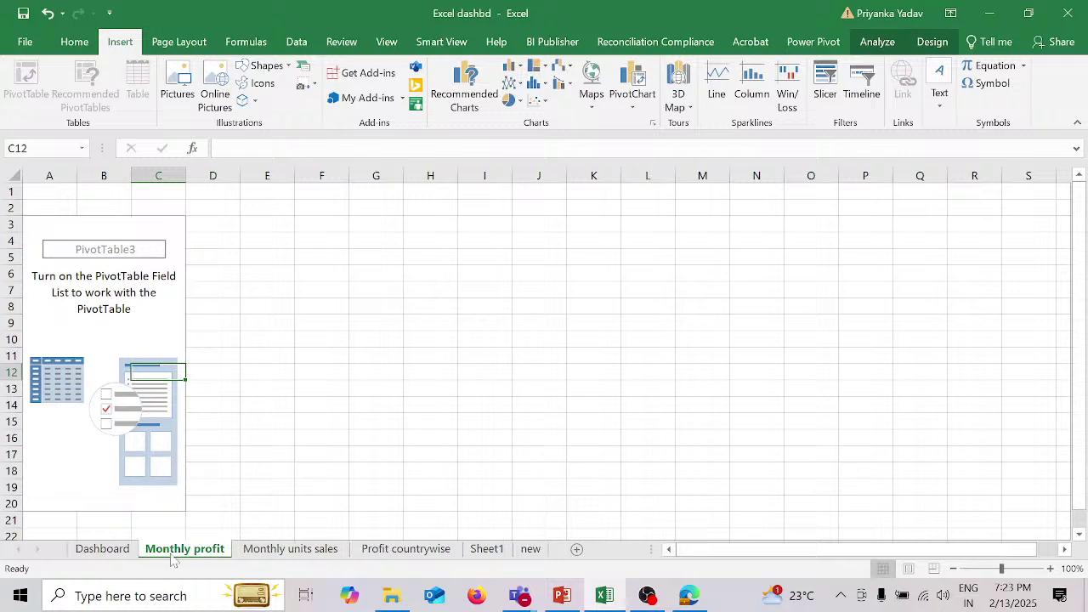
left_click(109, 551)
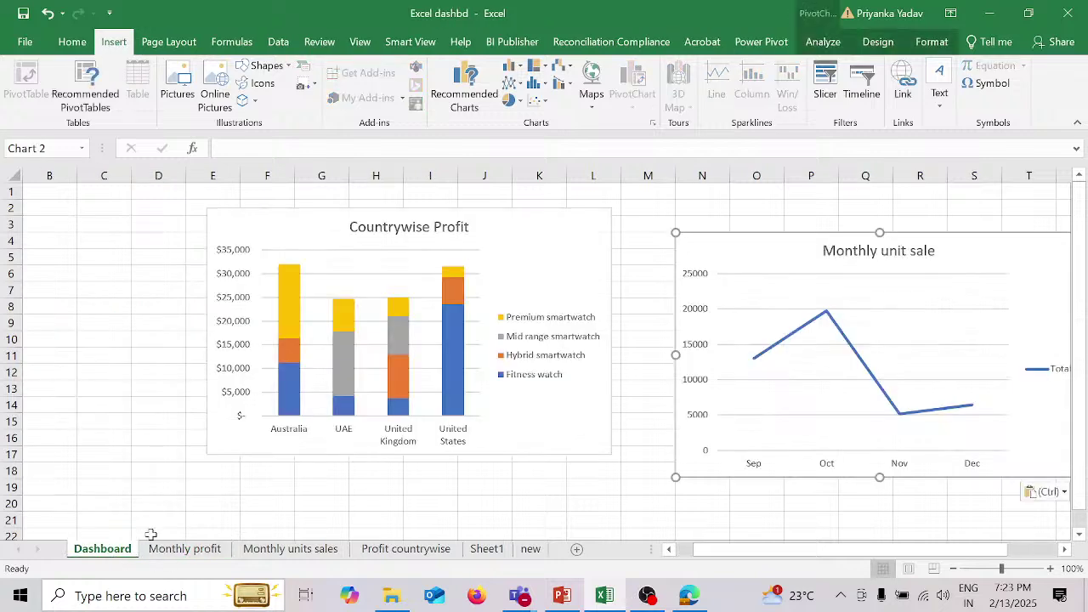
left_click(178, 551)
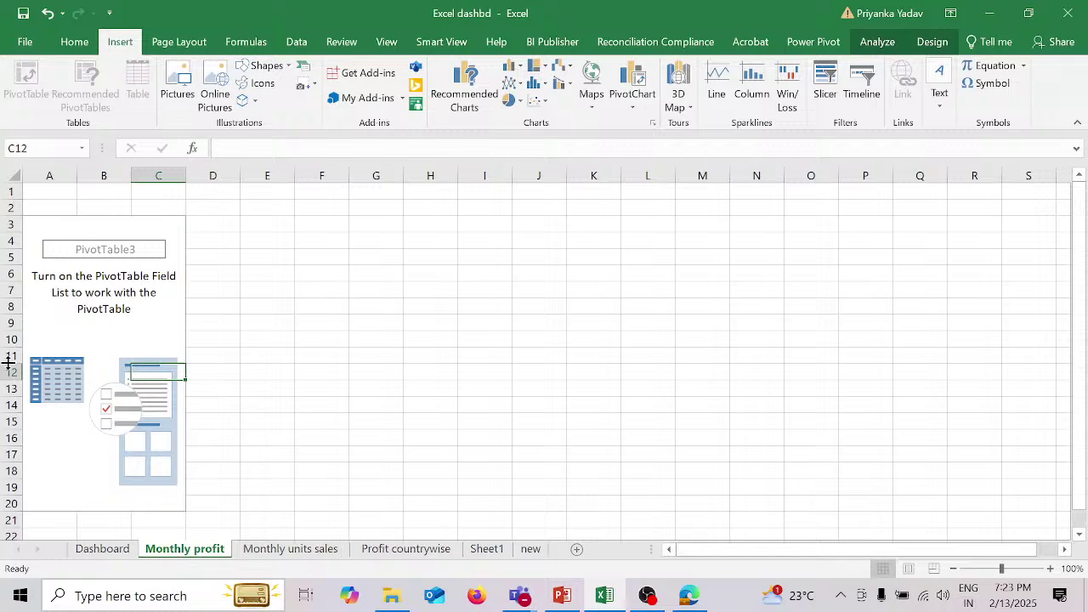
Step: Turn on the field list for the empty PivotTable on the Monthly profit sheet
left_click(64, 263)
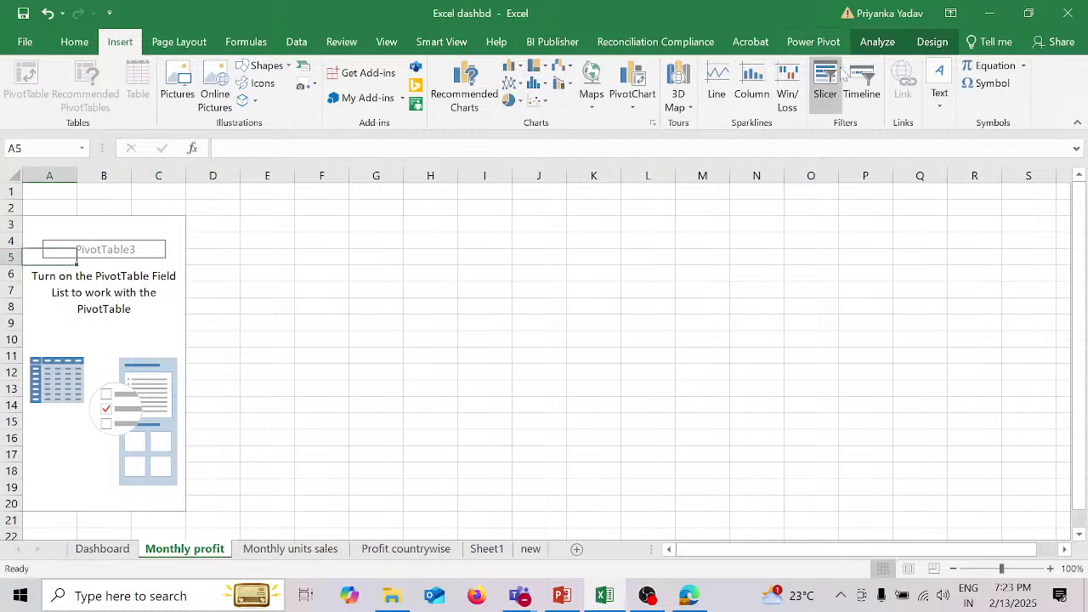
left_click(877, 42)
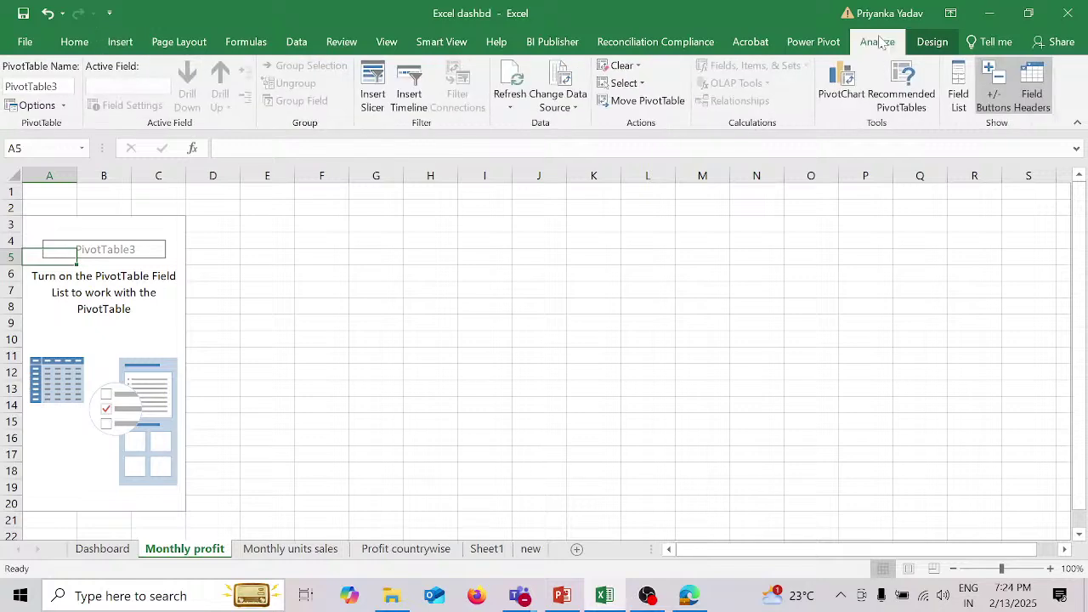
left_click(952, 81)
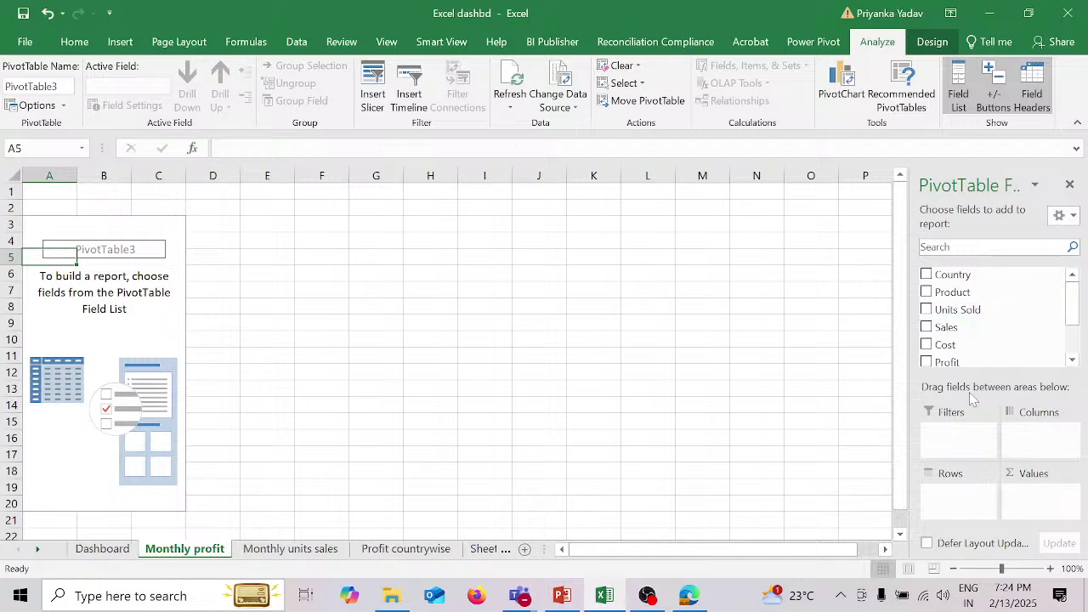
Step: Build the Monthly profit PivotTable with Date as the row field and Profit as the summed value
left_click(1072, 360)
left_click(1073, 359)
left_click(1072, 359)
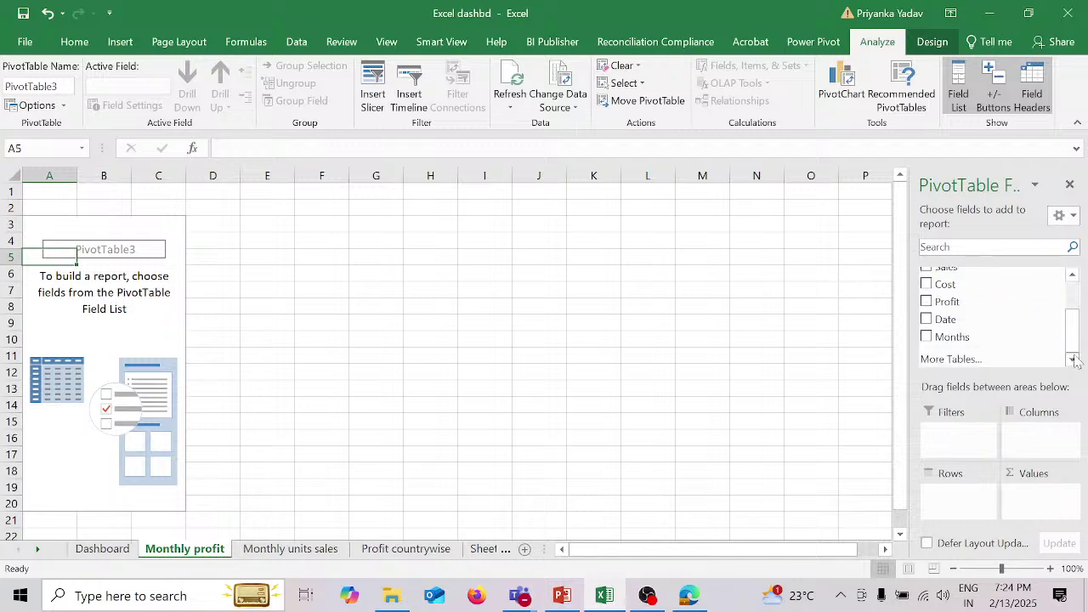
left_click(926, 319)
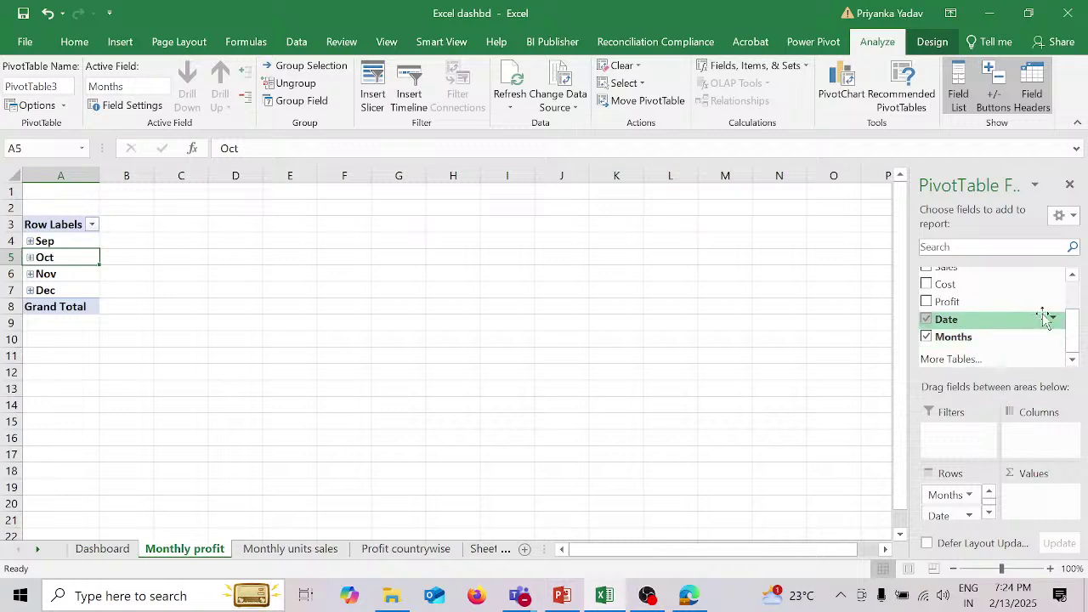
left_click(1072, 279)
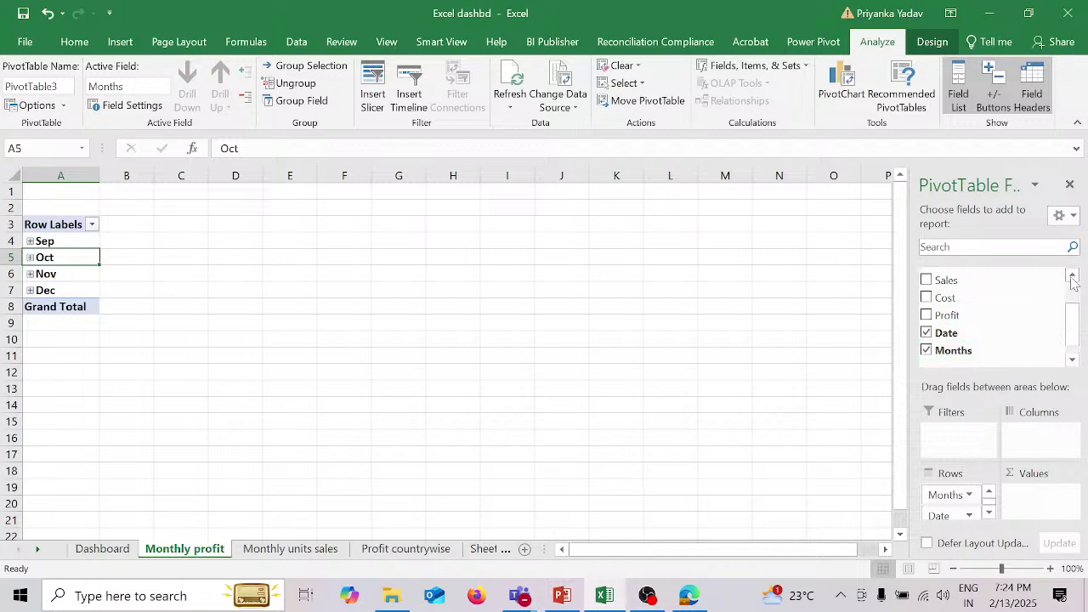
left_click_drag(952, 314, 1035, 496)
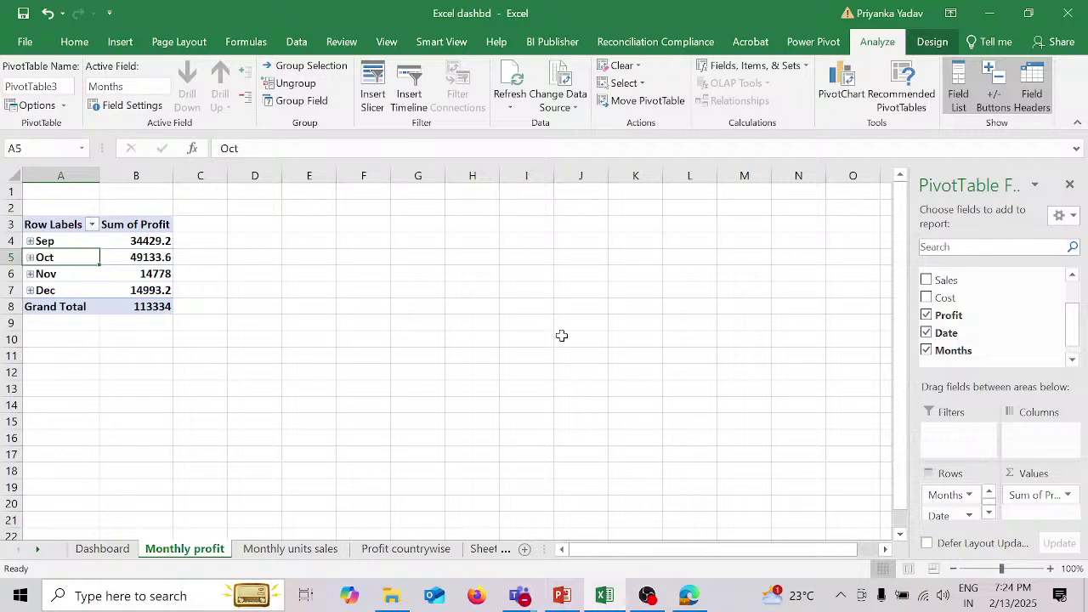
Step: Format the Sep to Dec profit values in the Monthly profit PivotTable to show no decimal places
left_click(328, 551)
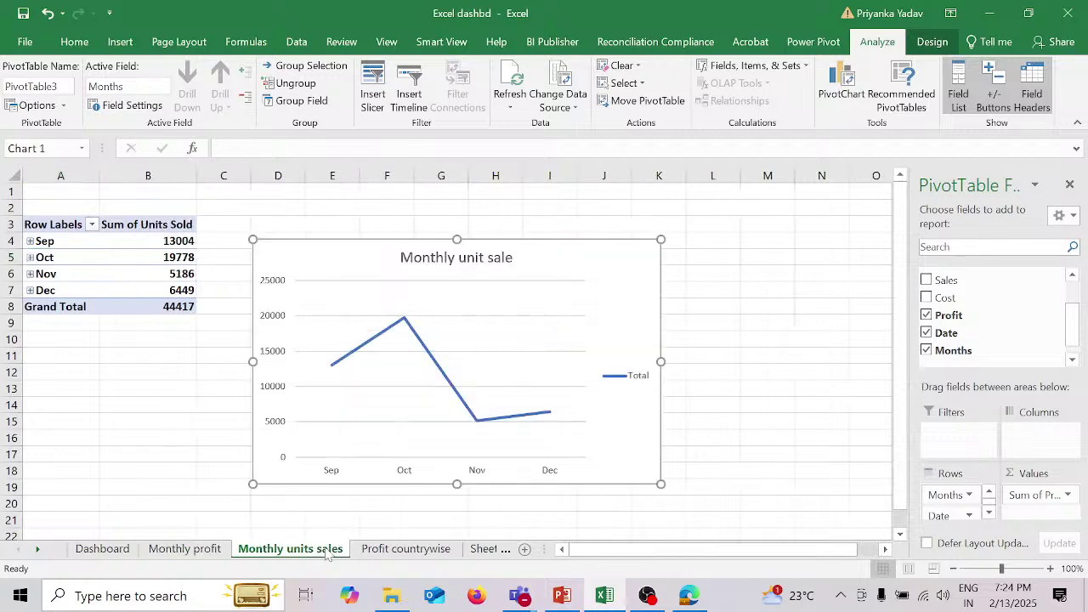
left_click(217, 550)
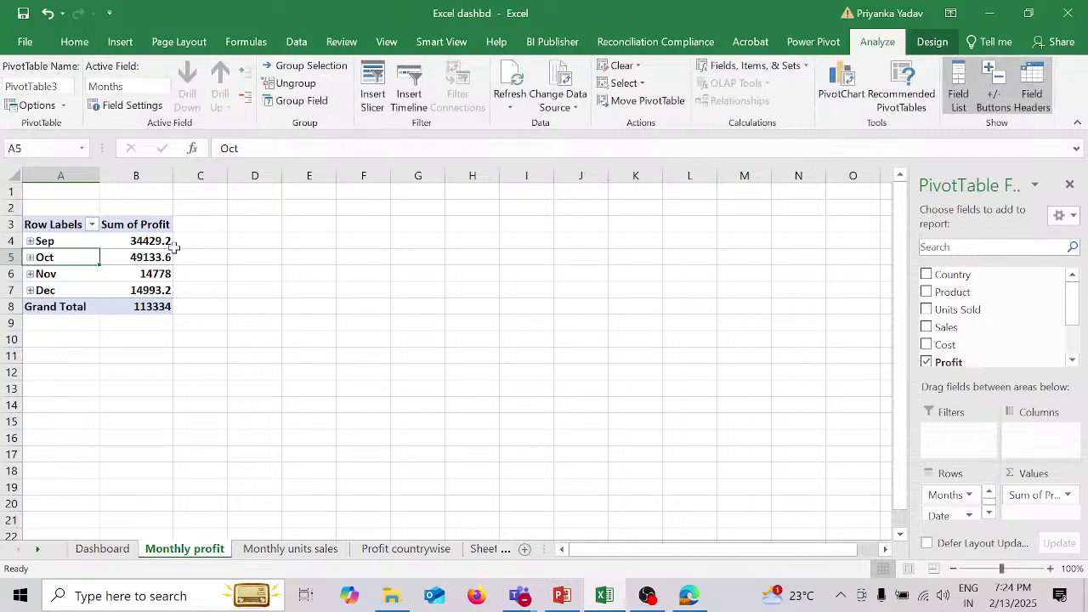
left_click_drag(160, 242, 157, 291)
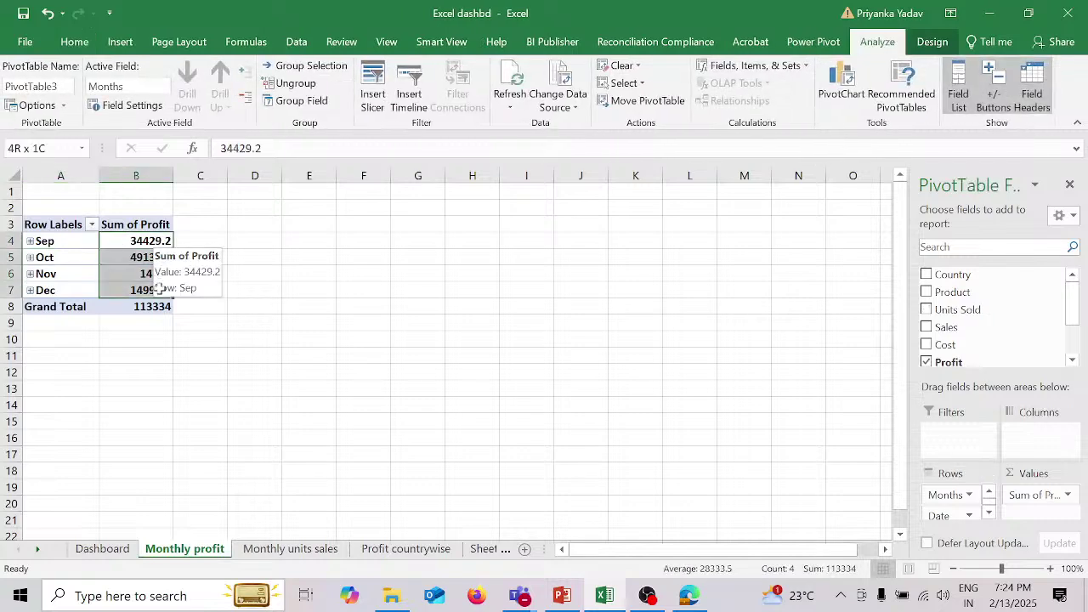
left_click(74, 42)
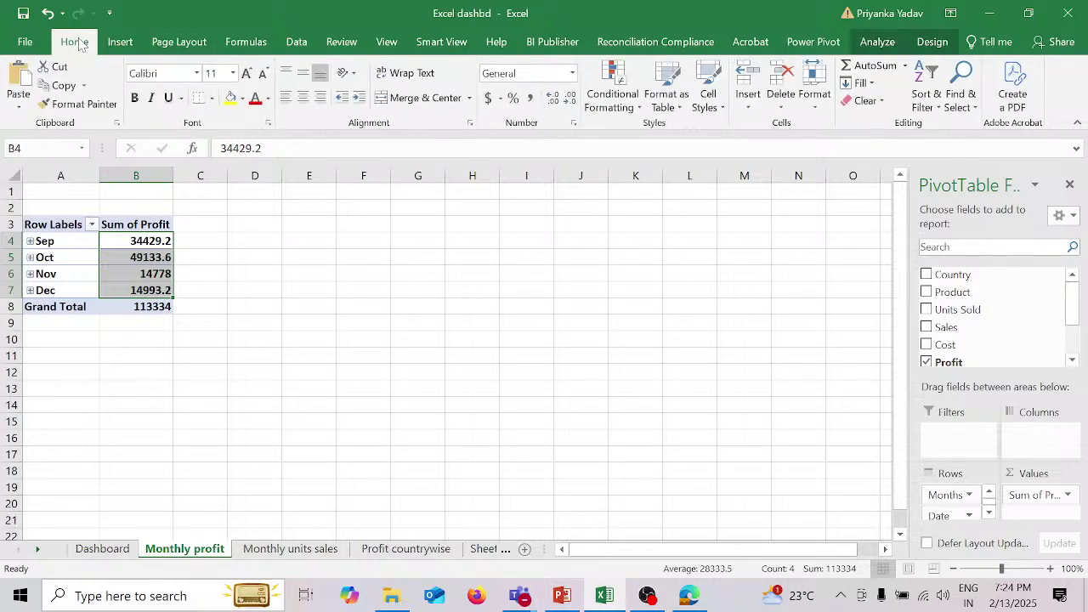
left_click(570, 98)
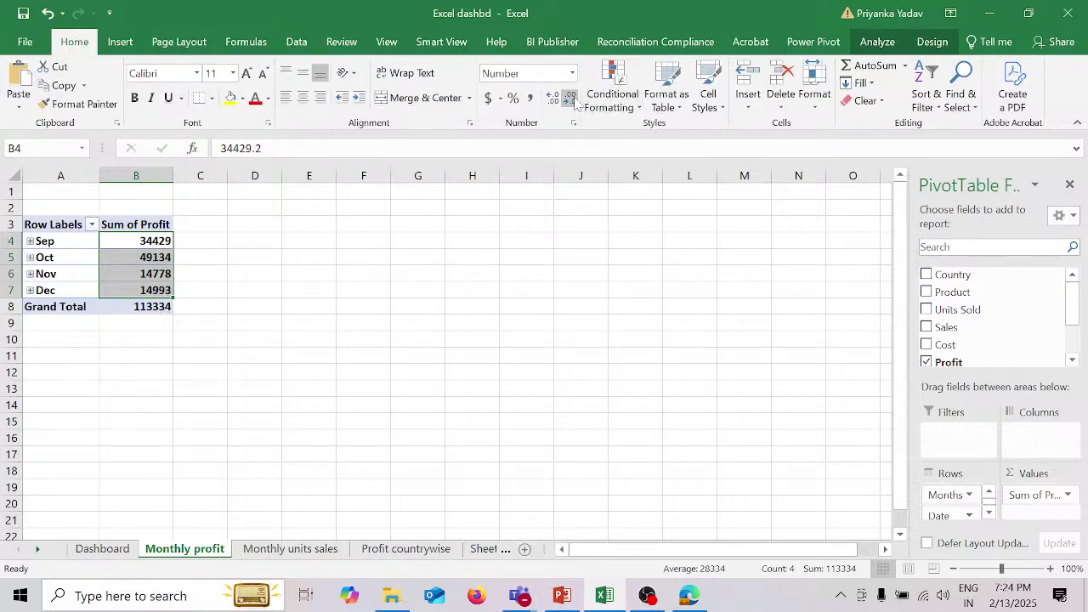
left_click(352, 245)
Step: Insert a Line PivotChart based on the Monthly profit PivotTable
left_click_drag(40, 224, 130, 306)
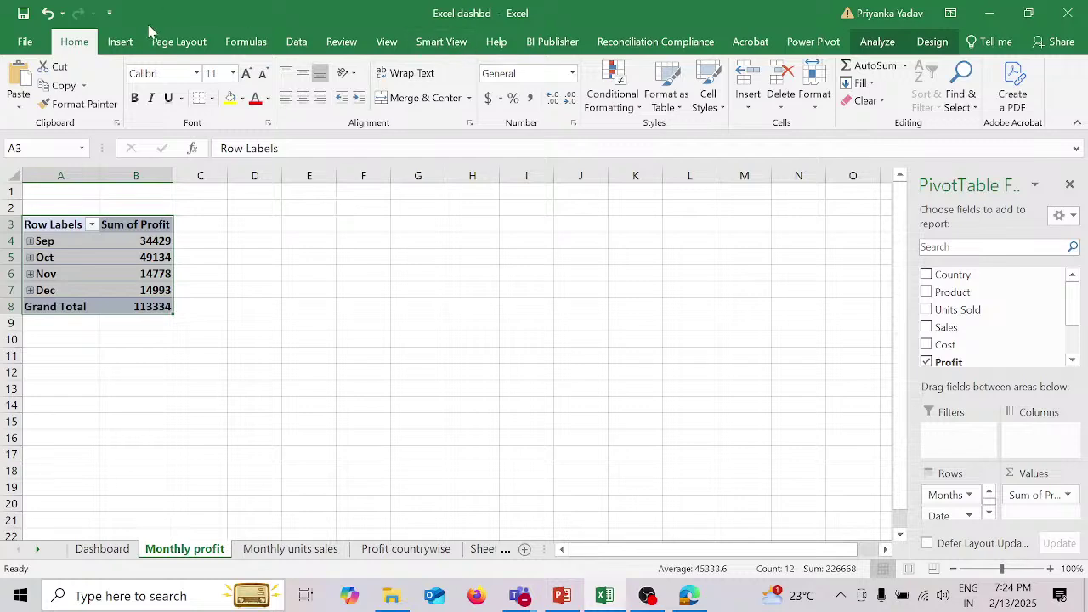
left_click(120, 43)
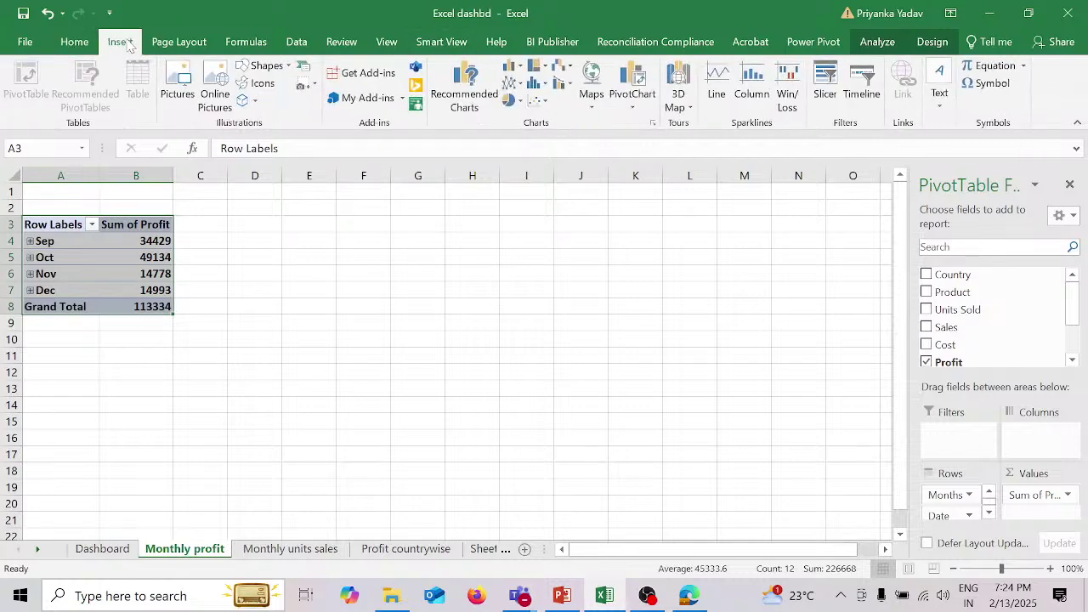
left_click(632, 98)
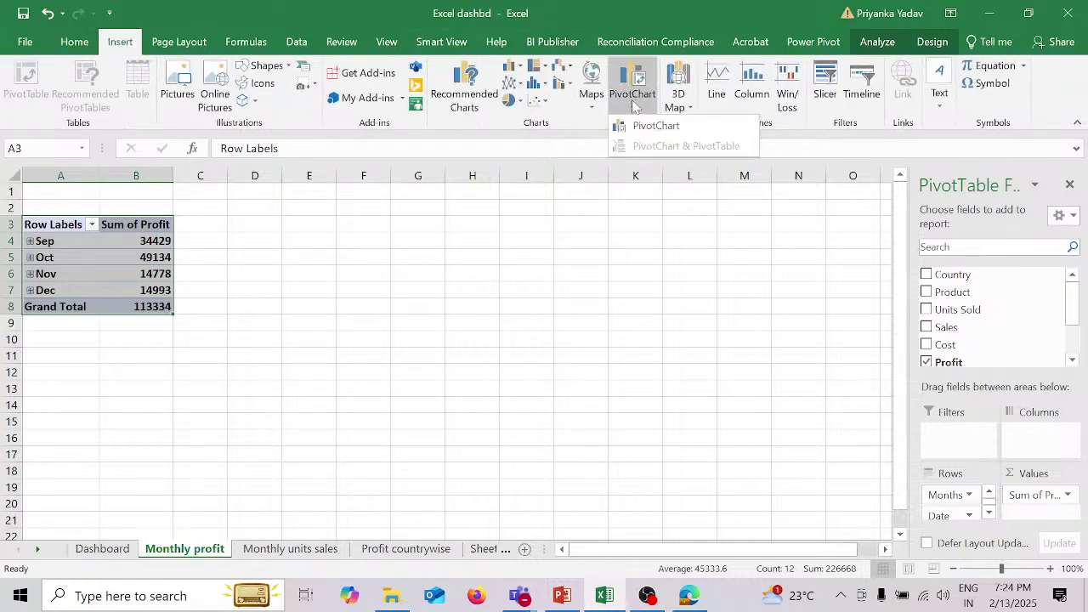
left_click(650, 129)
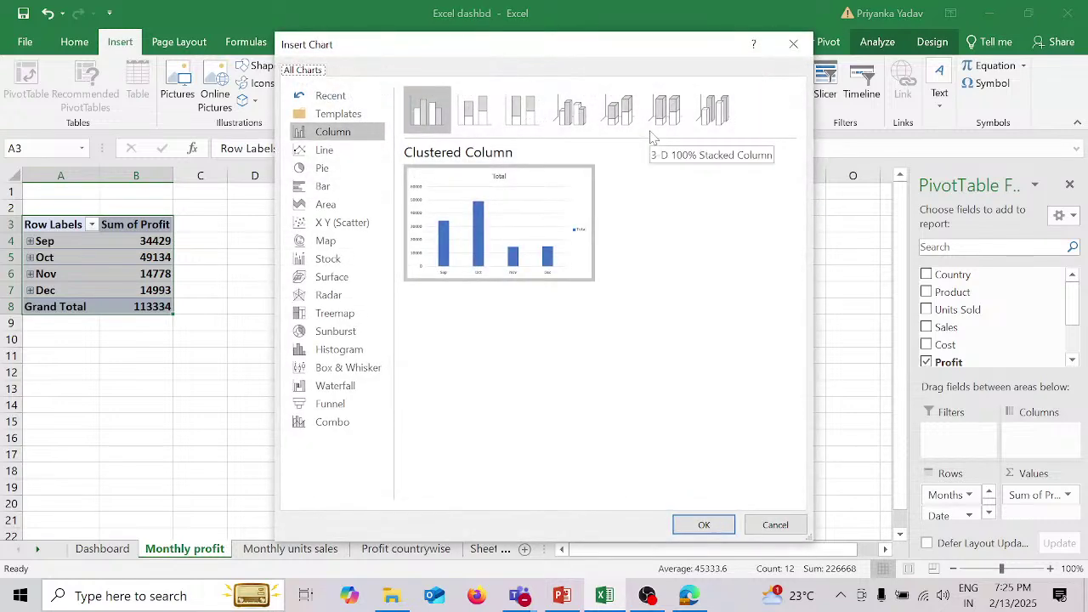
left_click(325, 153)
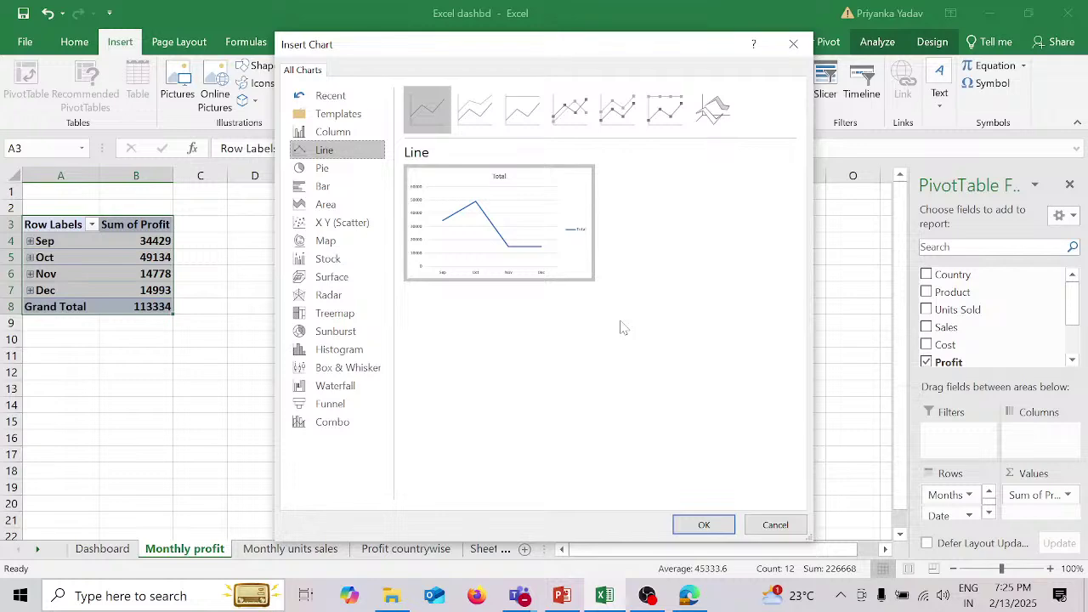
left_click(704, 520)
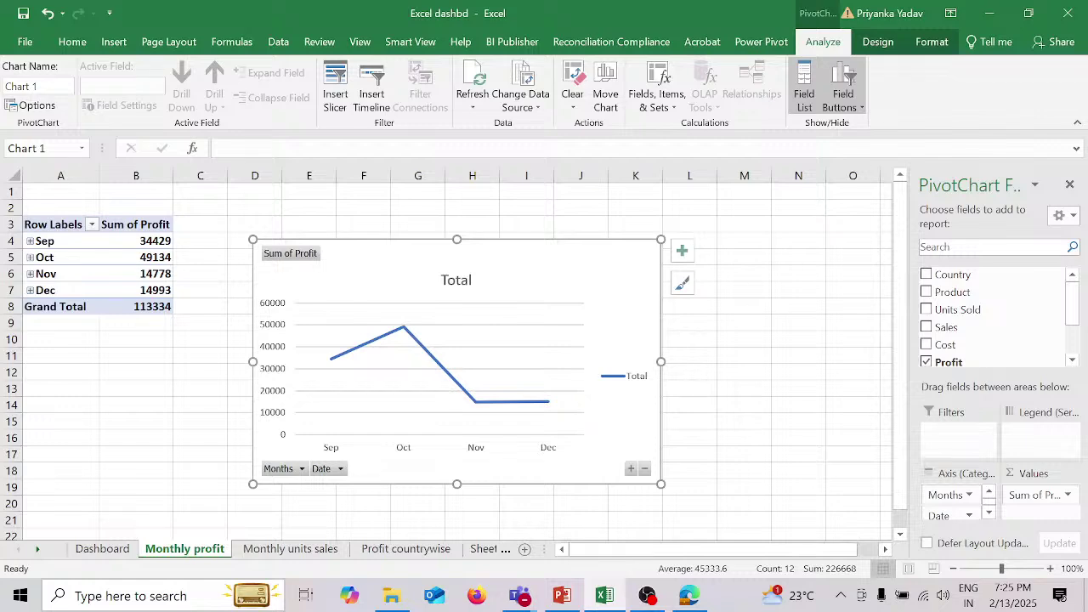
Step: Set the line chart's title above the chart to "Monthly Profit"
left_click(870, 44)
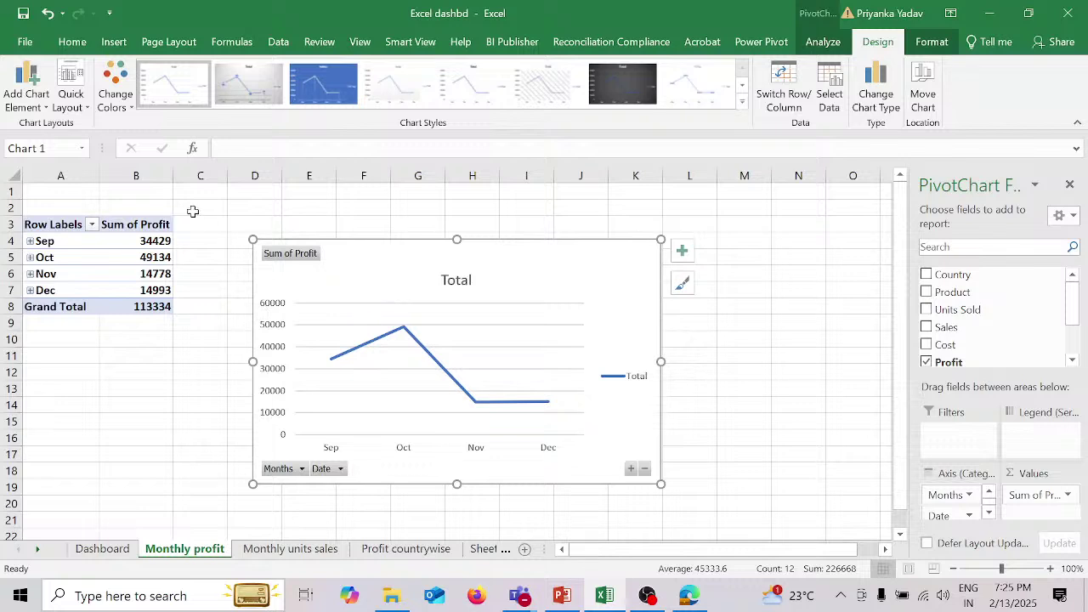
left_click(37, 105)
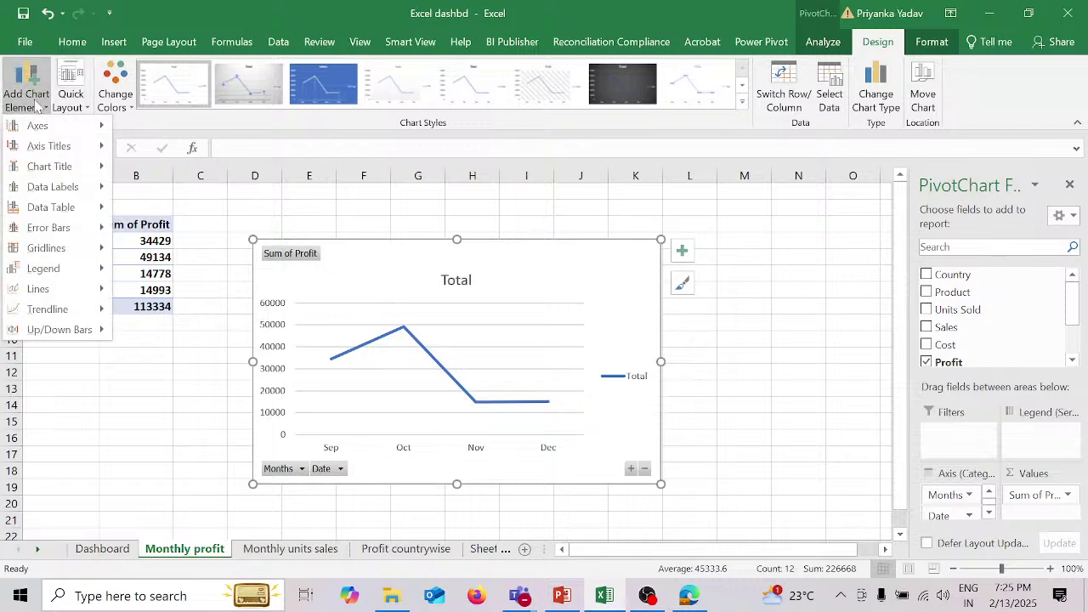
mouse_move(53, 173)
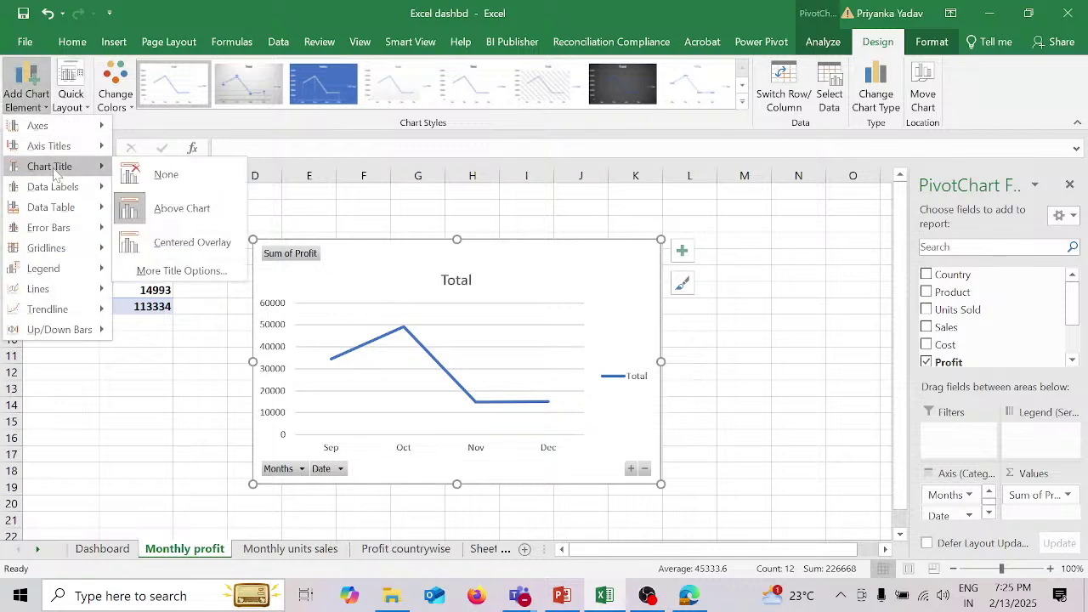
left_click(170, 208)
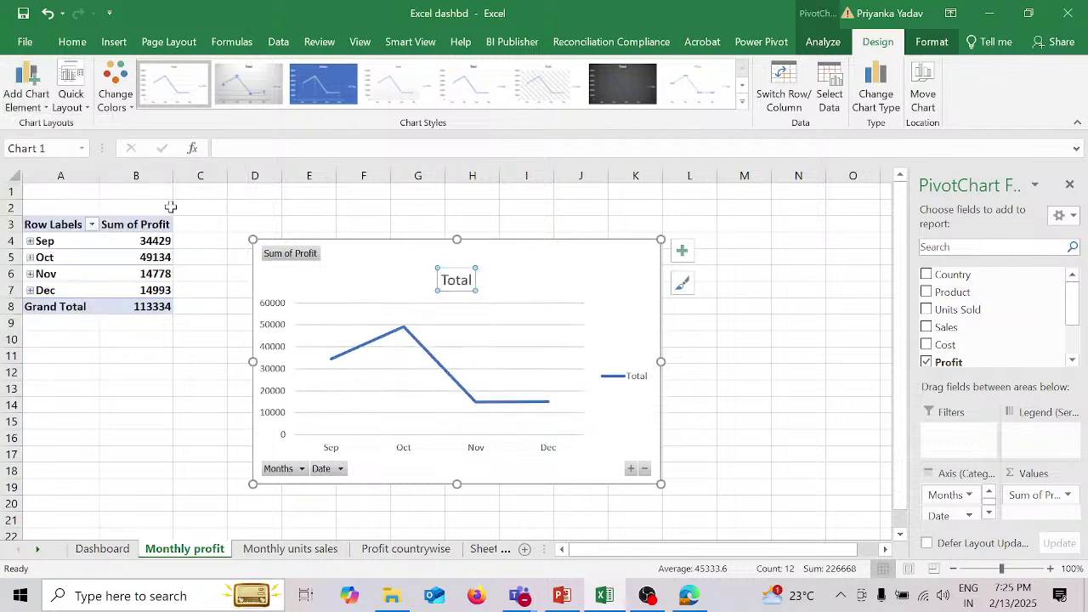
type("Mo")
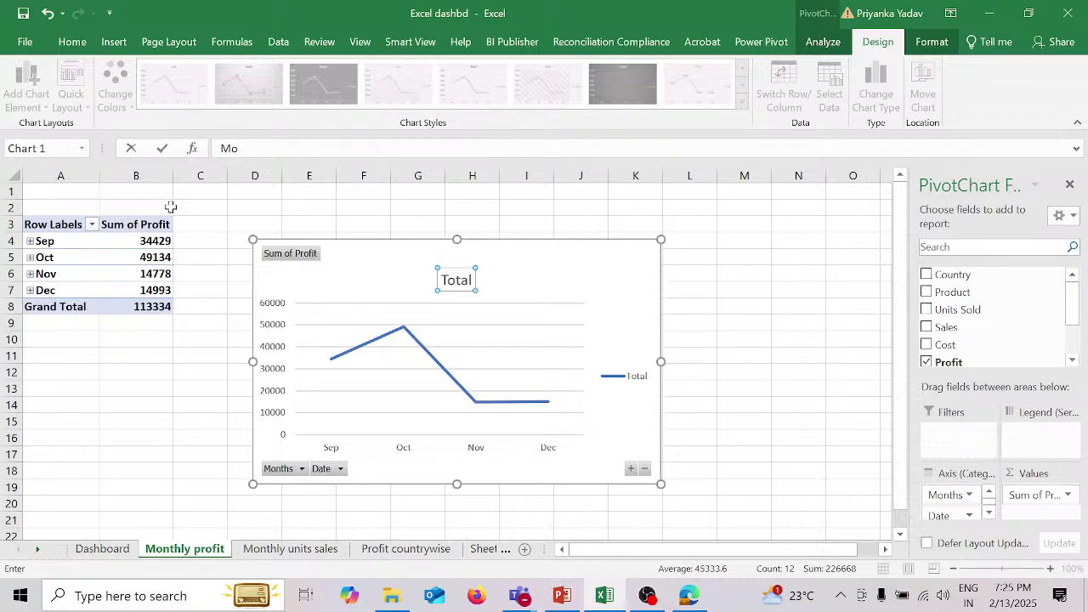
type("nthly Profit")
key("Return")
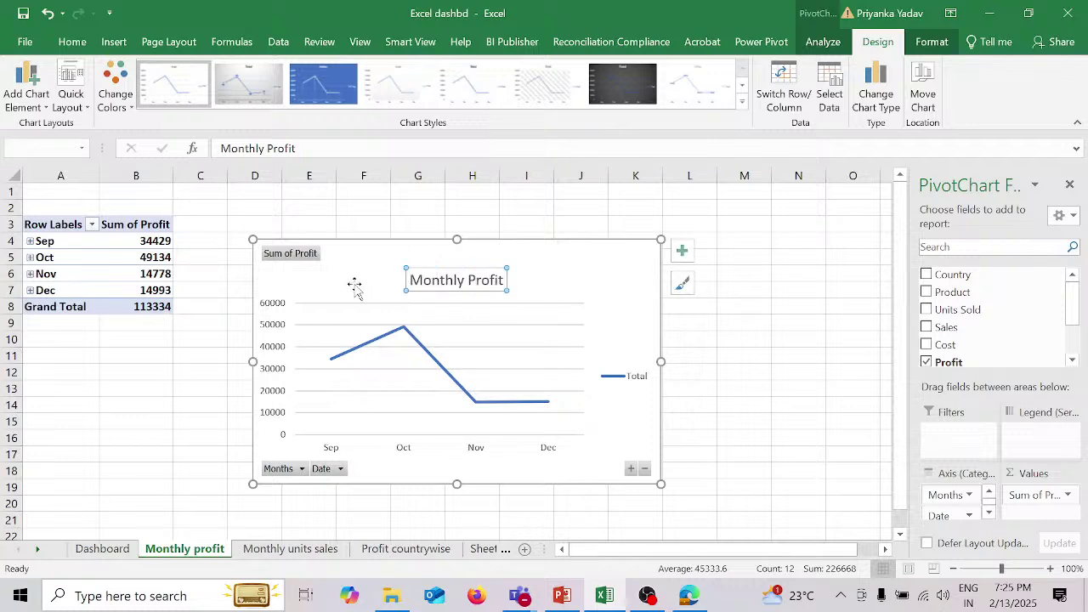
Step: Hide all field buttons on the Monthly Profit chart and delete its legend
right_click(313, 255)
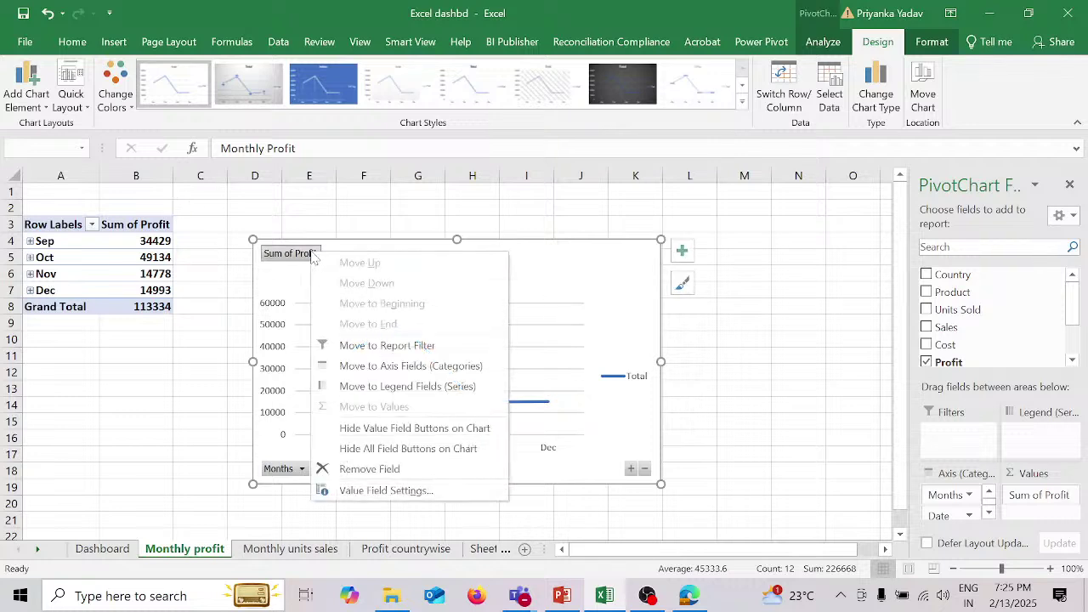
left_click(422, 450)
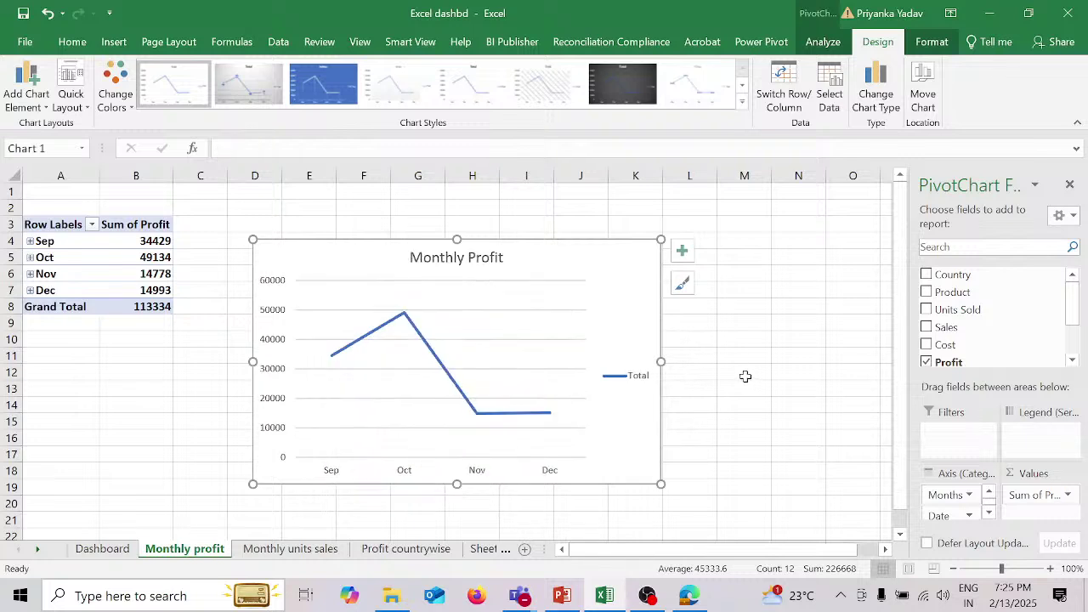
left_click(649, 383)
key("Delete")
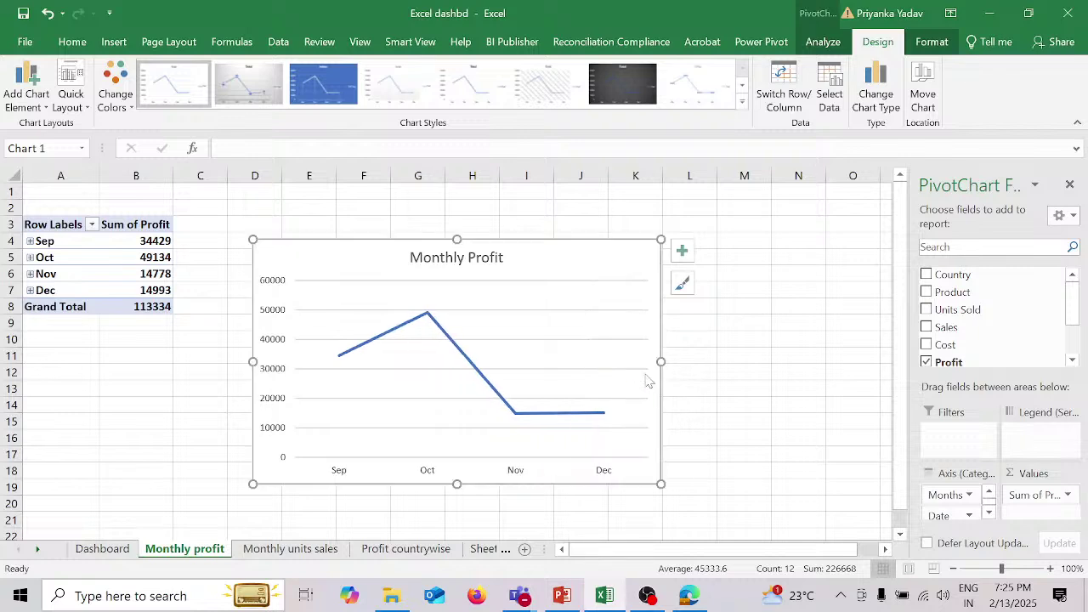
Step: Remove the horizontal gridlines from the Monthly Profit chart
left_click(621, 280)
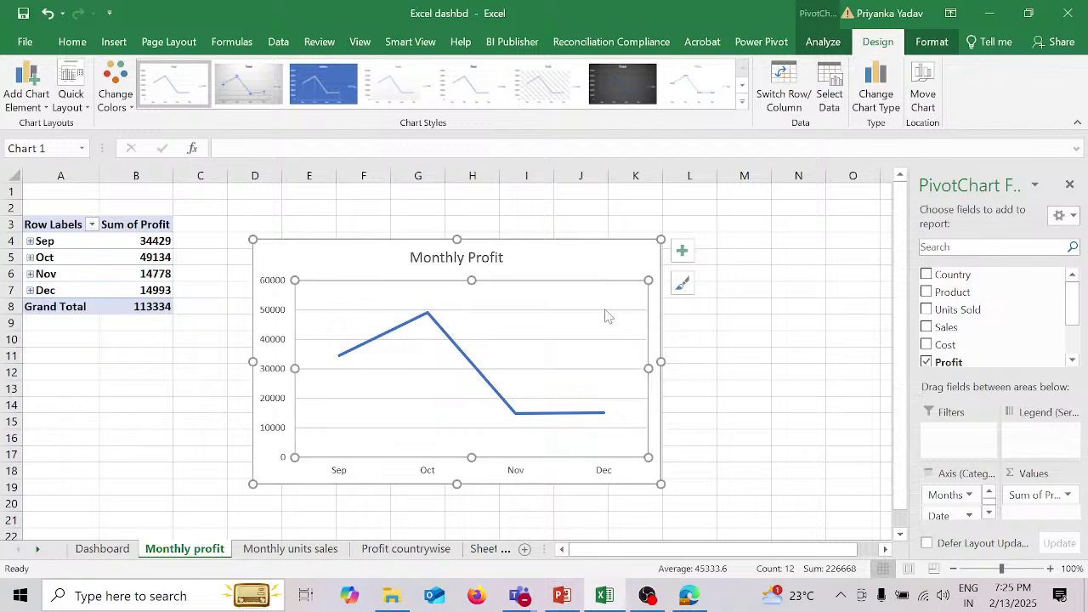
left_click(605, 311)
key("Escape")
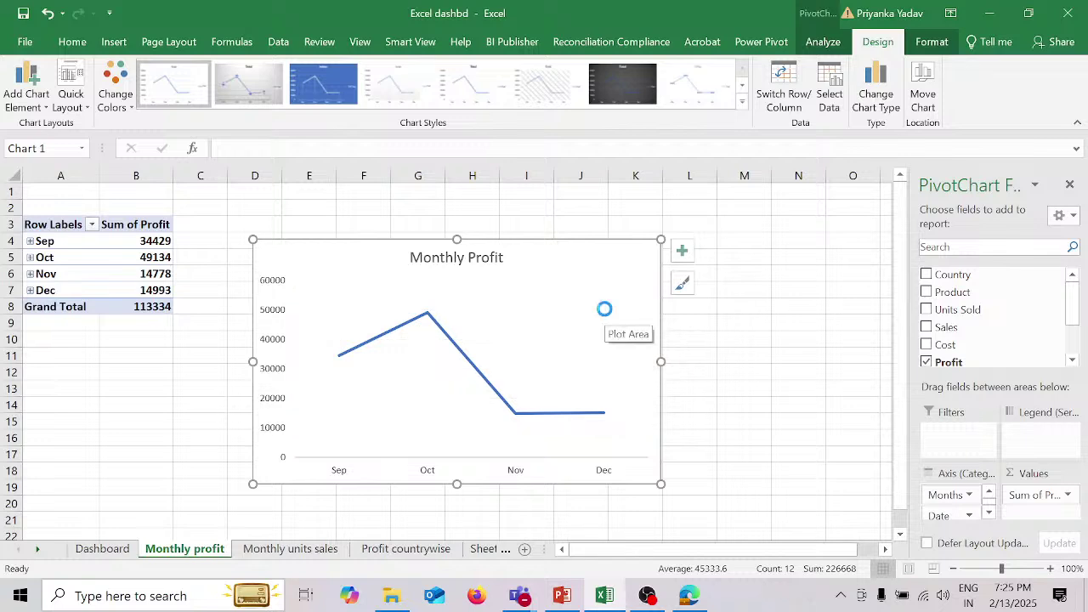
Step: Paste the Monthly Profit chart onto the Dashboard sheet at cell N20, below the Monthly unit sale chart, and hide the field list
left_click(130, 550)
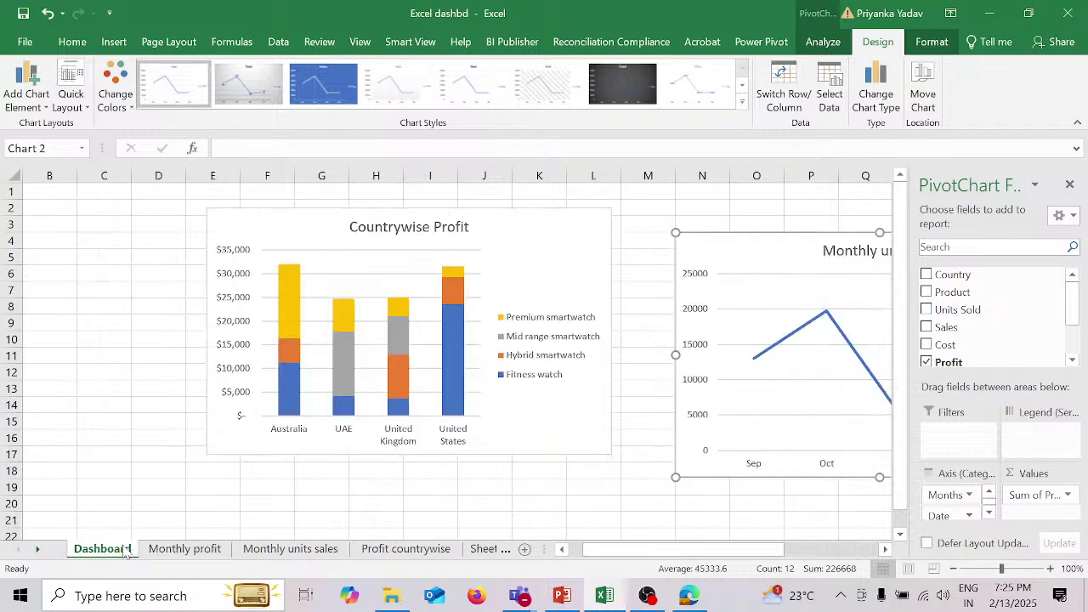
left_click(683, 505)
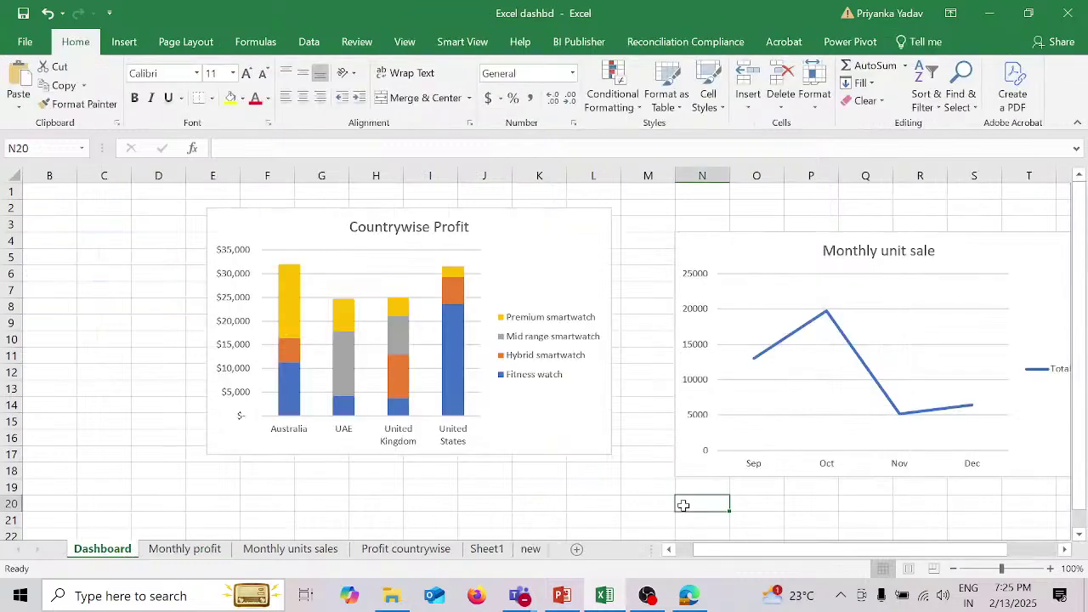
key("ctrl+v")
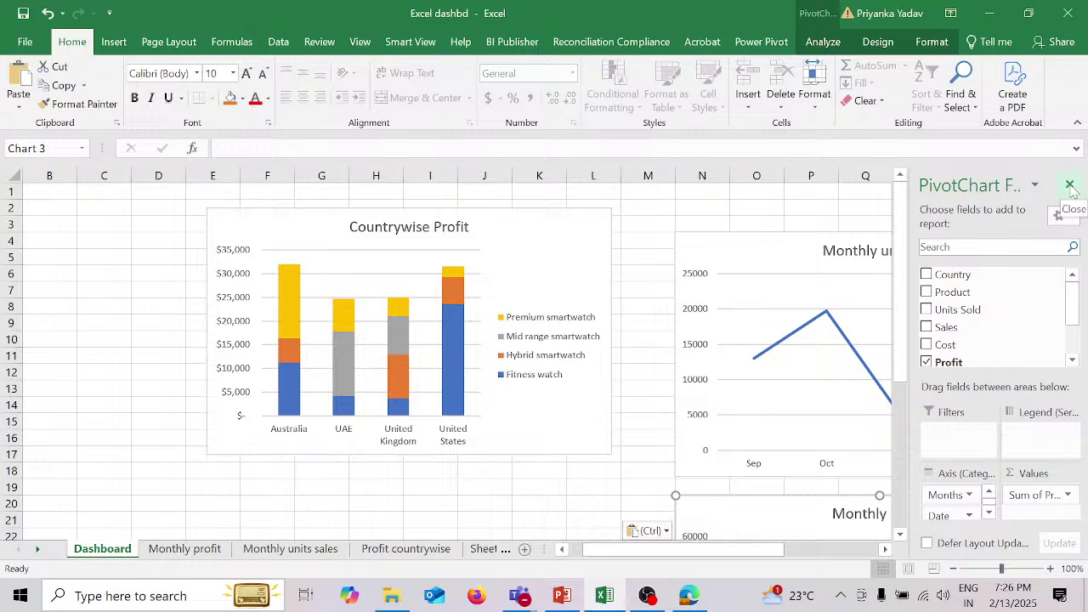
left_click(825, 43)
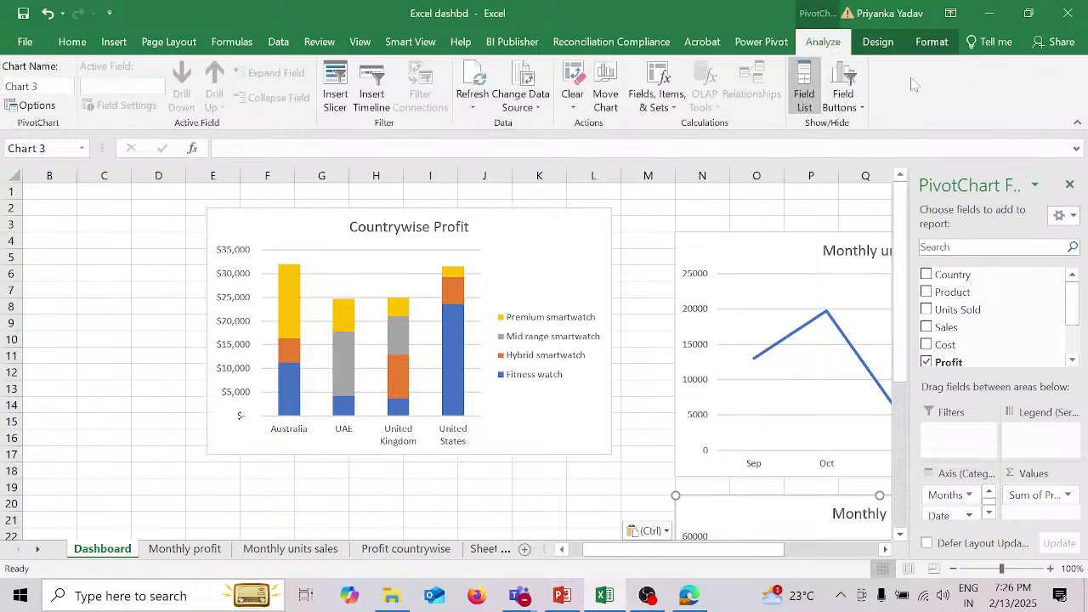
left_click(1069, 185)
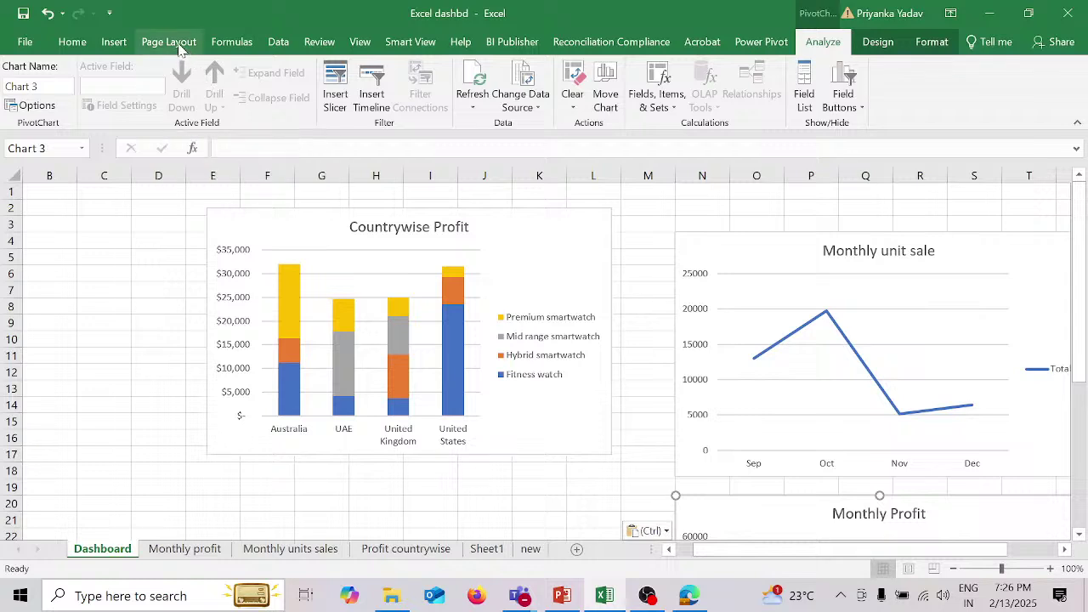
left_click(119, 44)
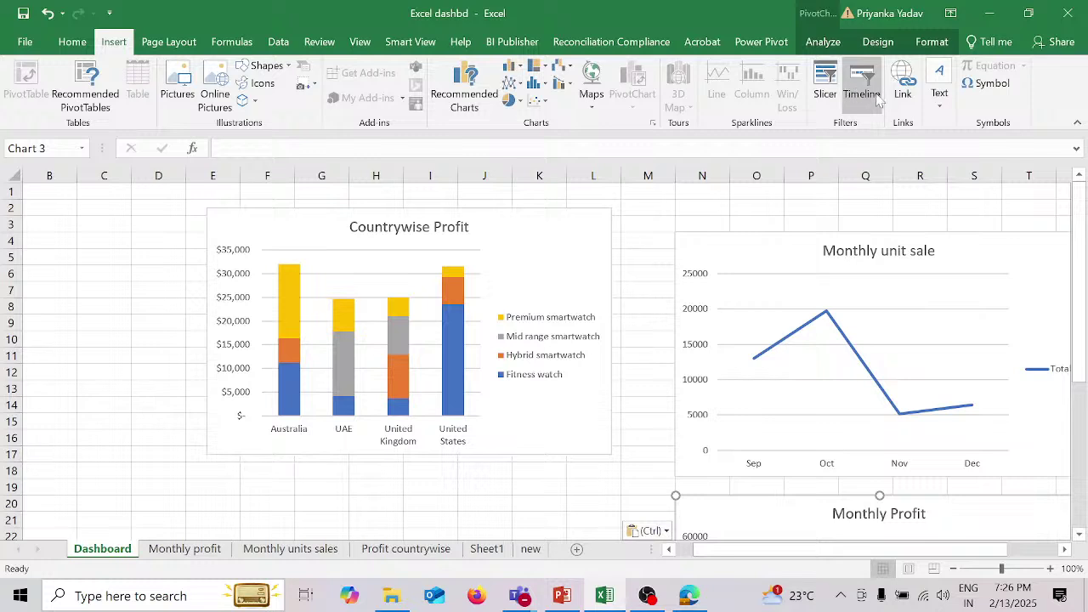
left_click(576, 218)
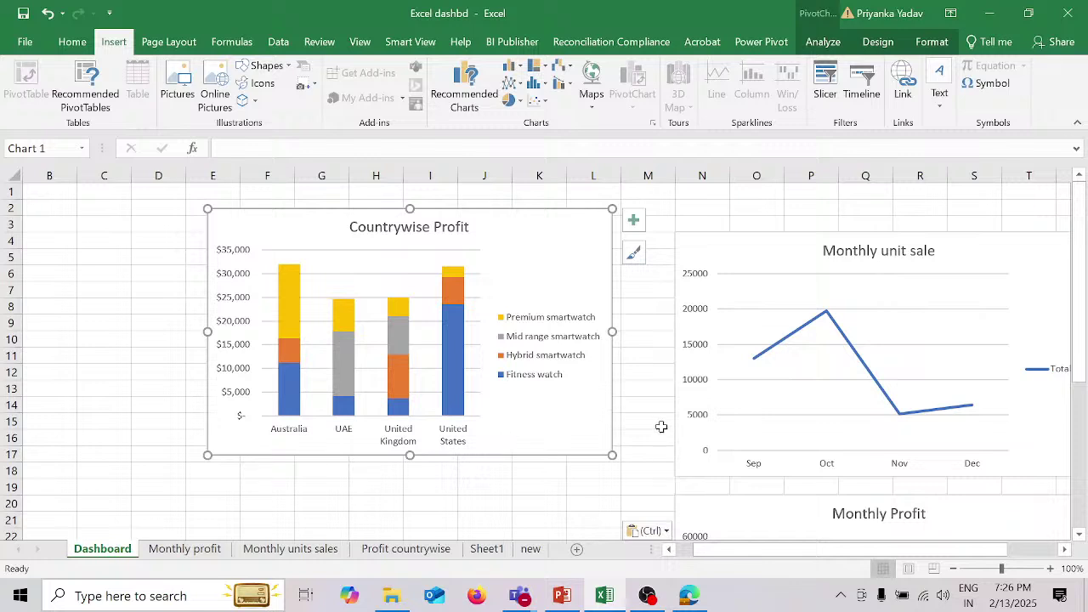
left_click(869, 95)
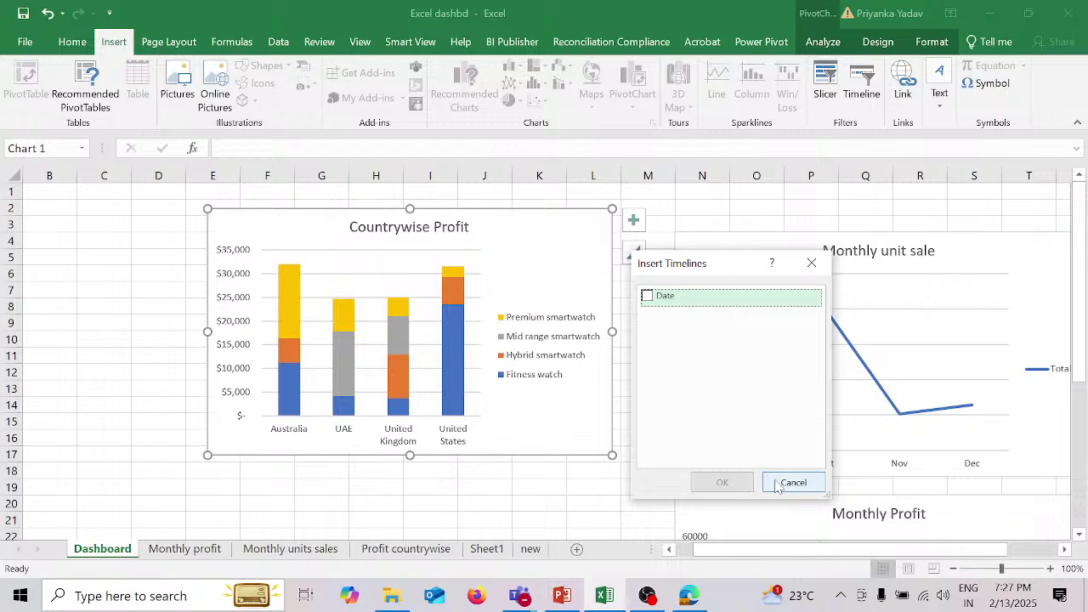
left_click(780, 483)
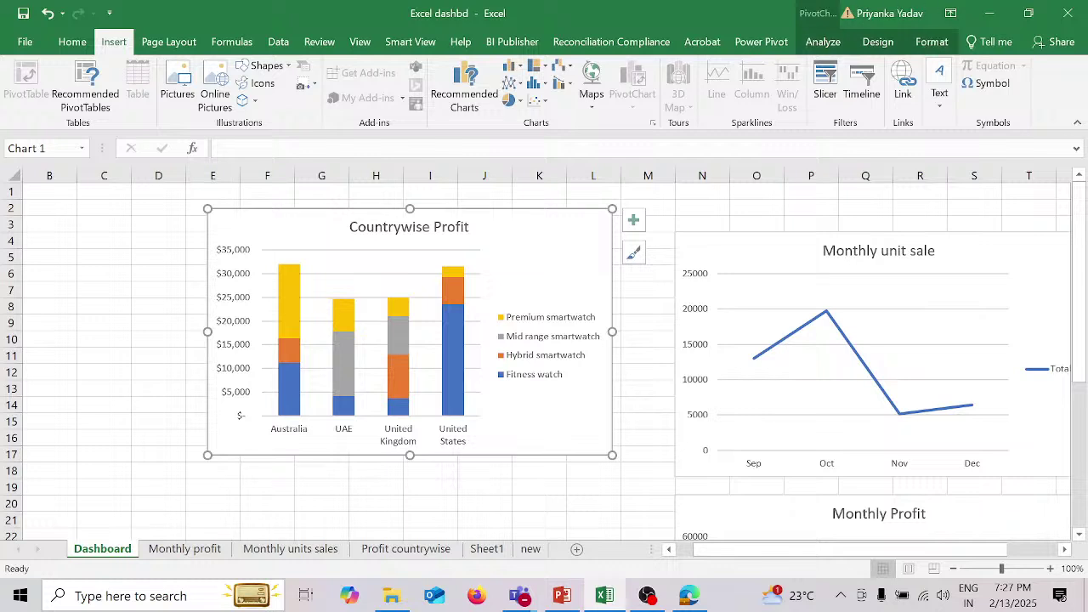
left_click(716, 230)
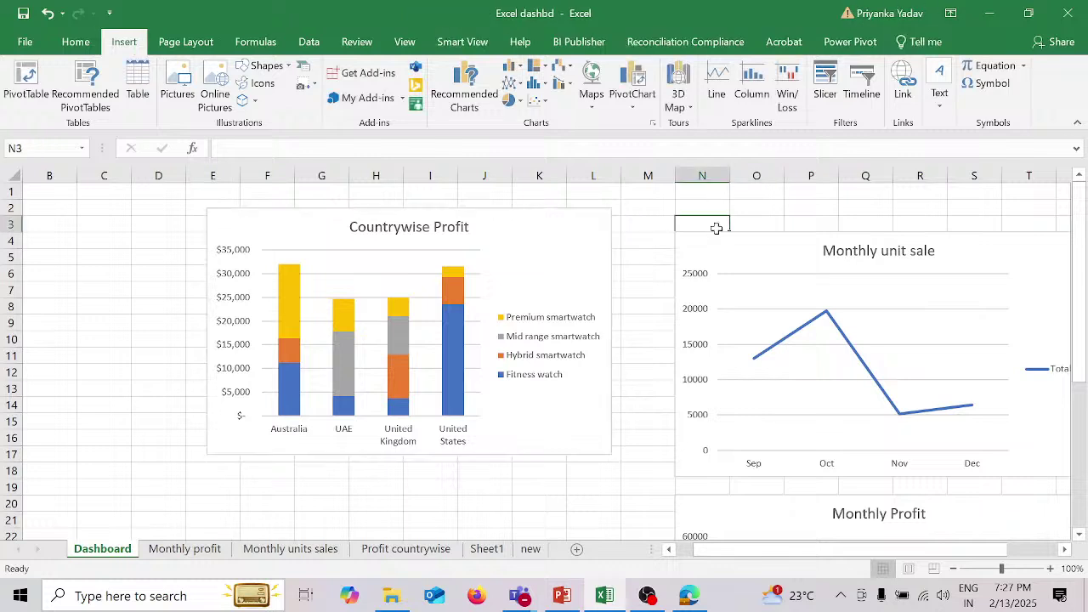
left_click(715, 232)
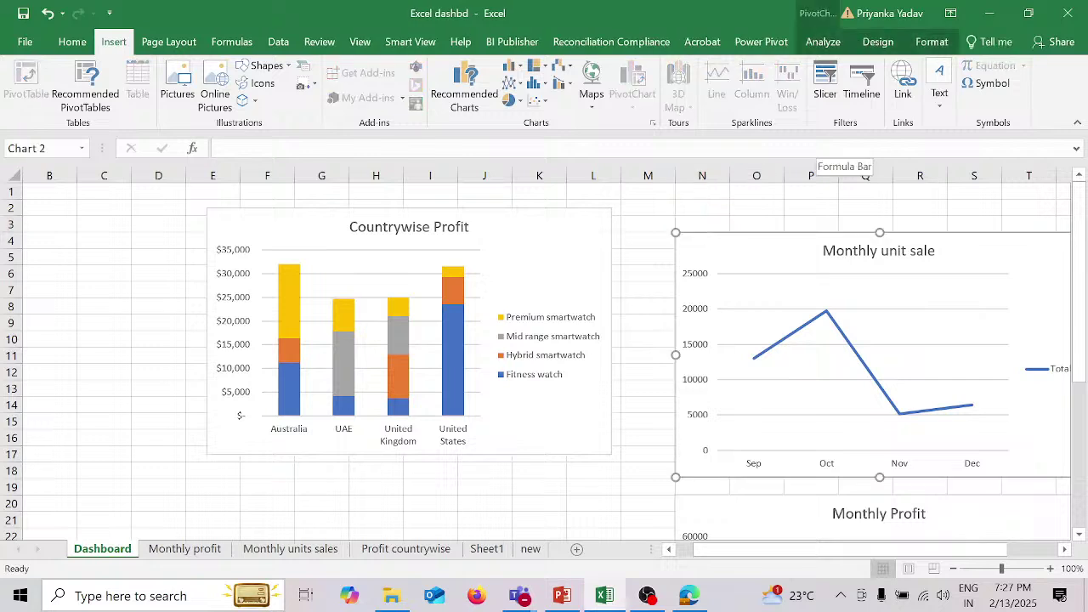
left_click(861, 85)
left_click(795, 484)
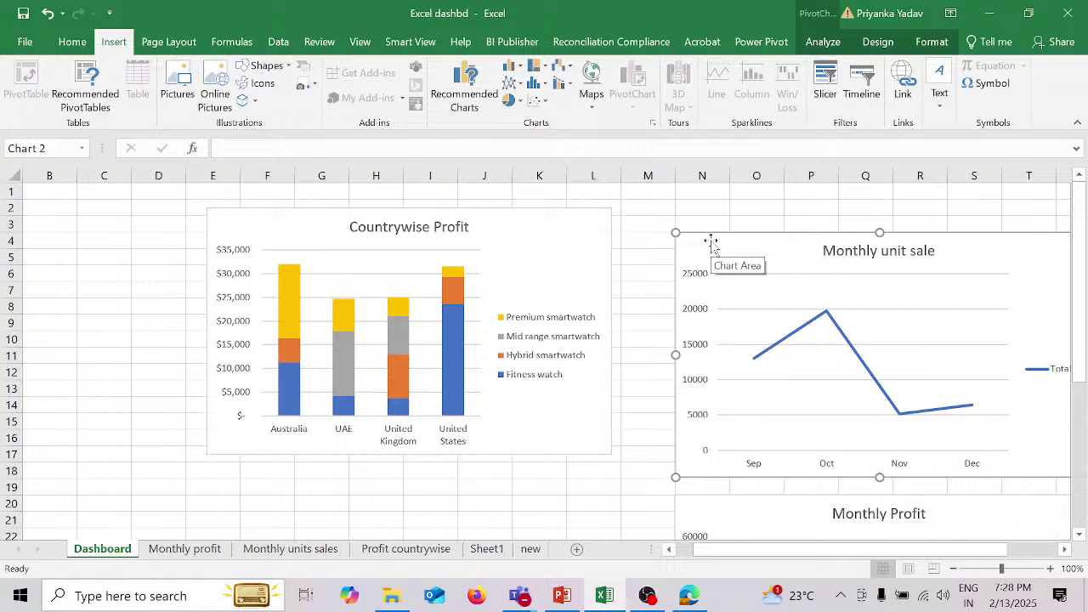
Step: Insert a Date timeline for the Countrywise Profit chart and move it beside that chart, over columns A to E
left_click(500, 210)
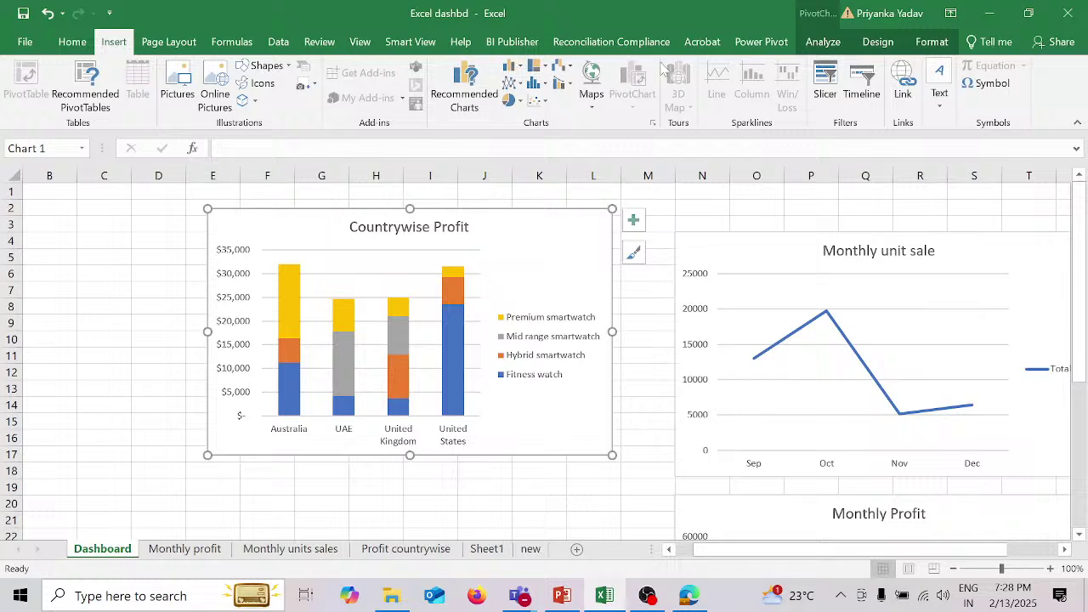
left_click(862, 85)
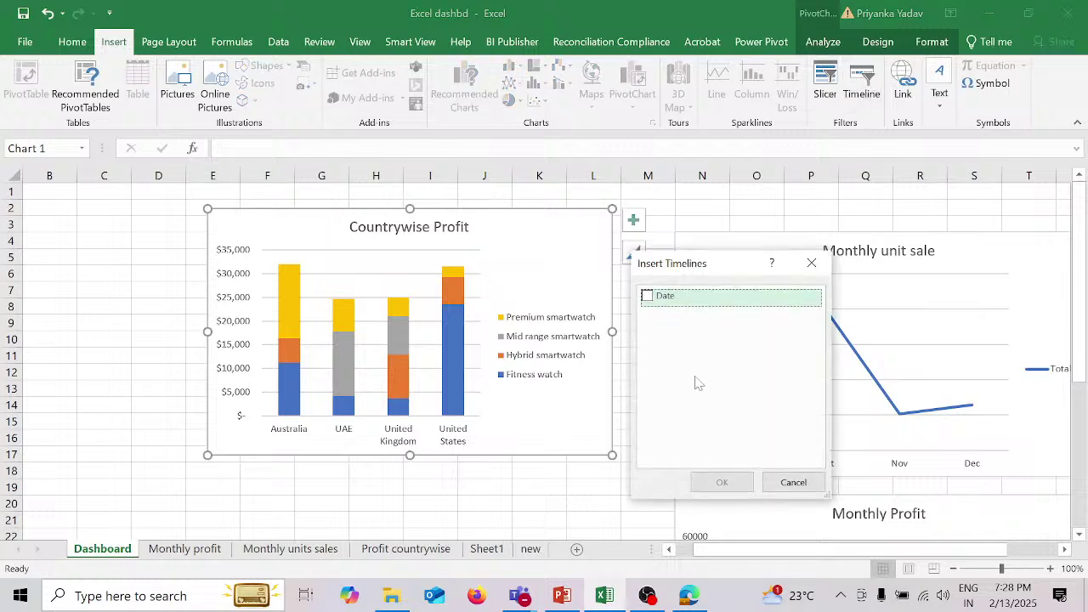
left_click(648, 296)
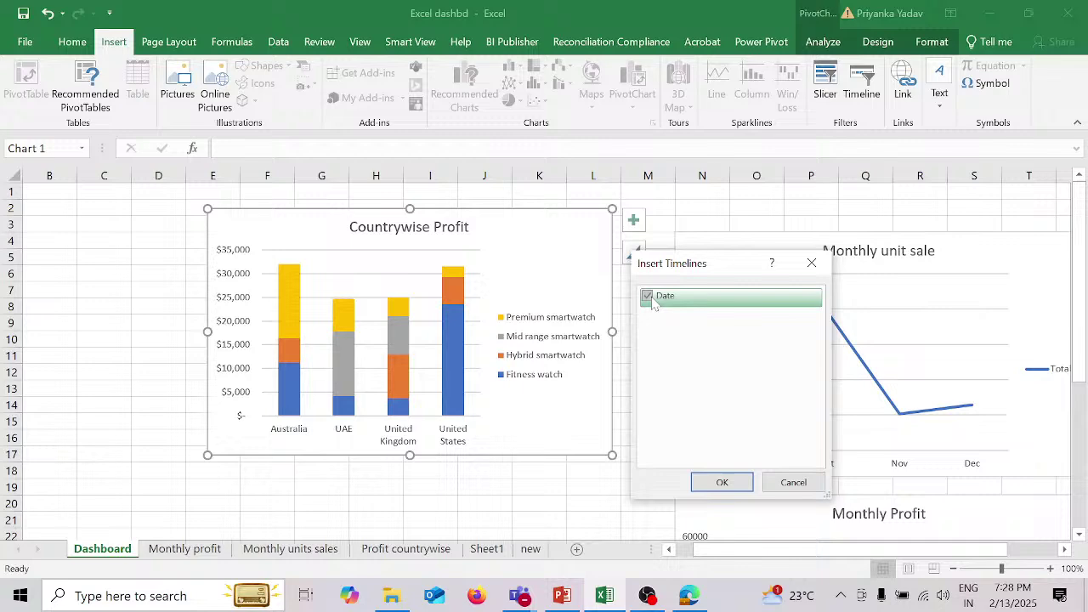
left_click(719, 483)
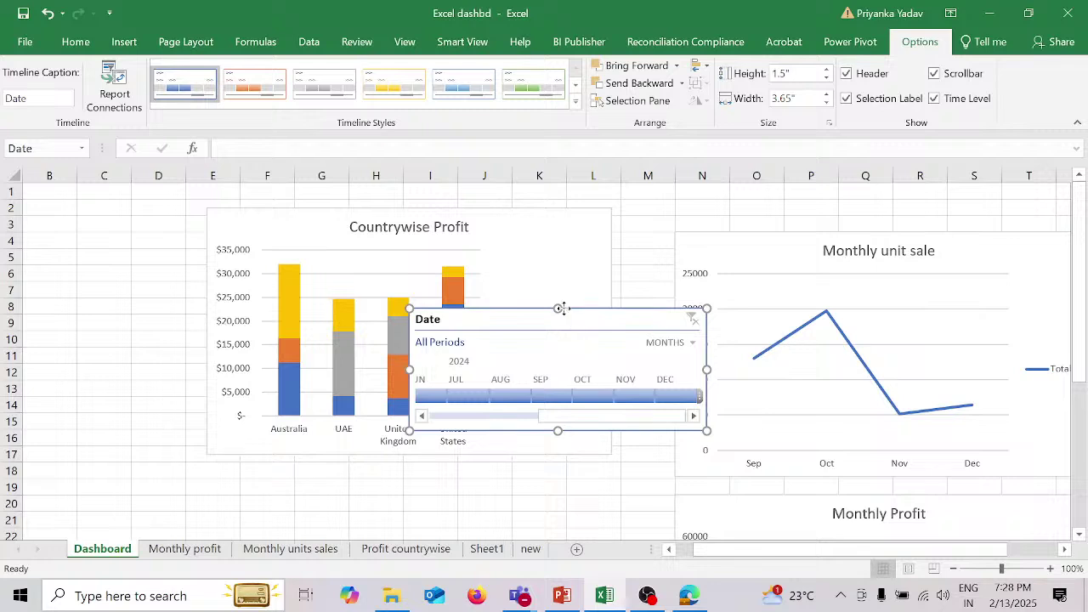
left_click_drag(563, 309, 153, 247)
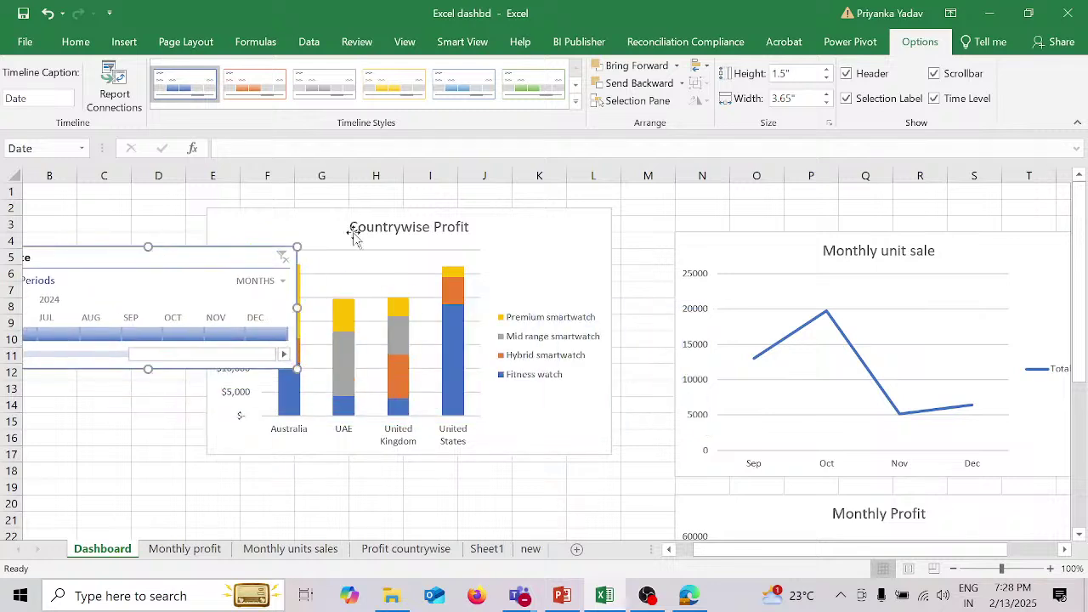
Step: Shrink the Date timeline to a height of 1.4" and a width of 2" so it clears the Countrywise Profit chart
left_click_drag(297, 368, 200, 366)
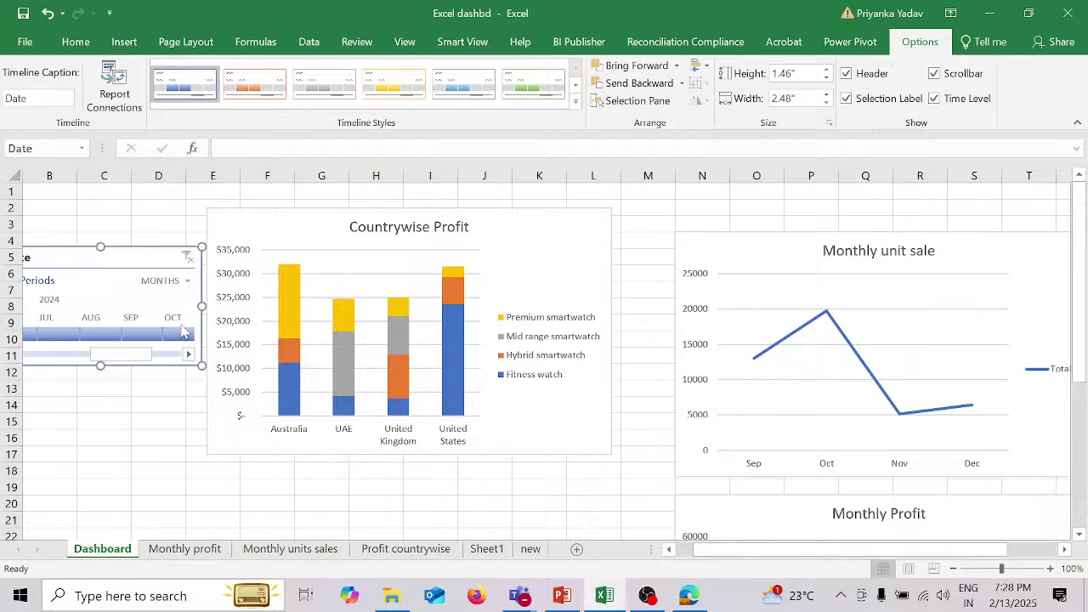
left_click(828, 104)
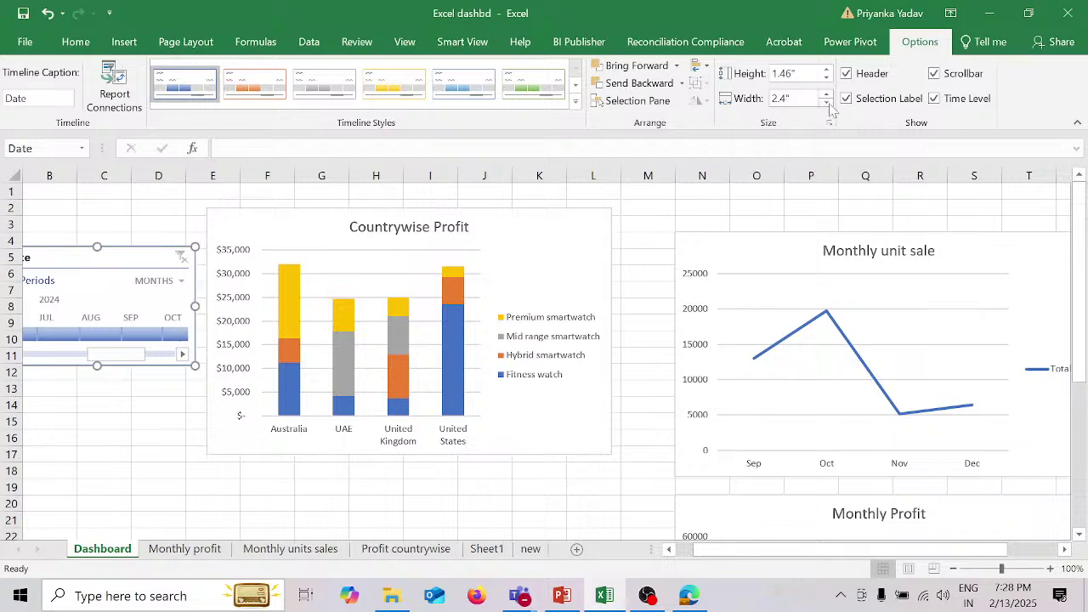
left_click(828, 103)
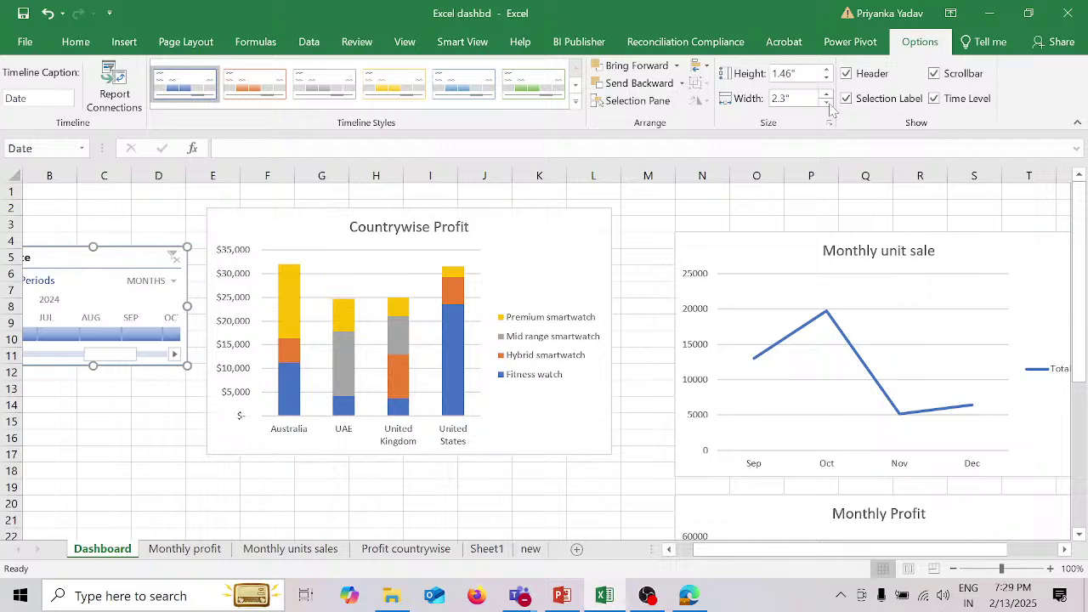
left_click(828, 103)
left_click(828, 104)
left_click(828, 103)
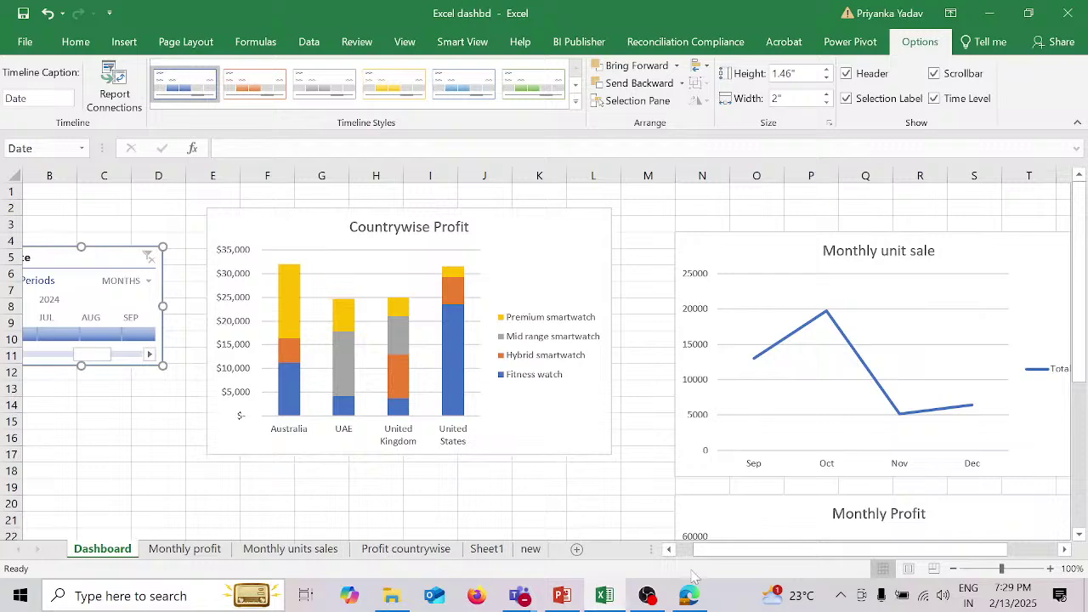
left_click(670, 550)
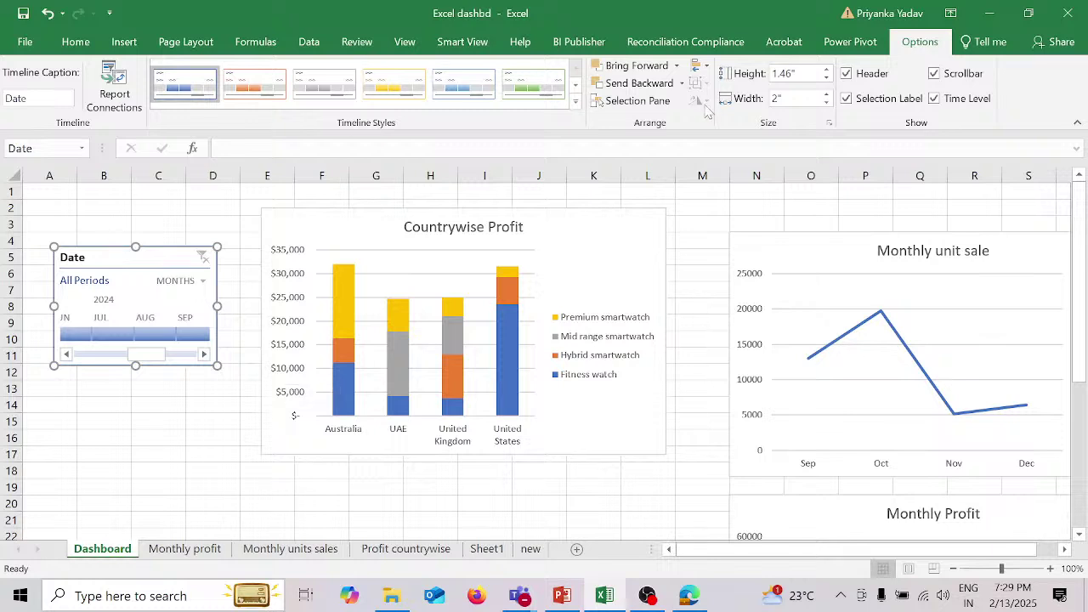
left_click(825, 77)
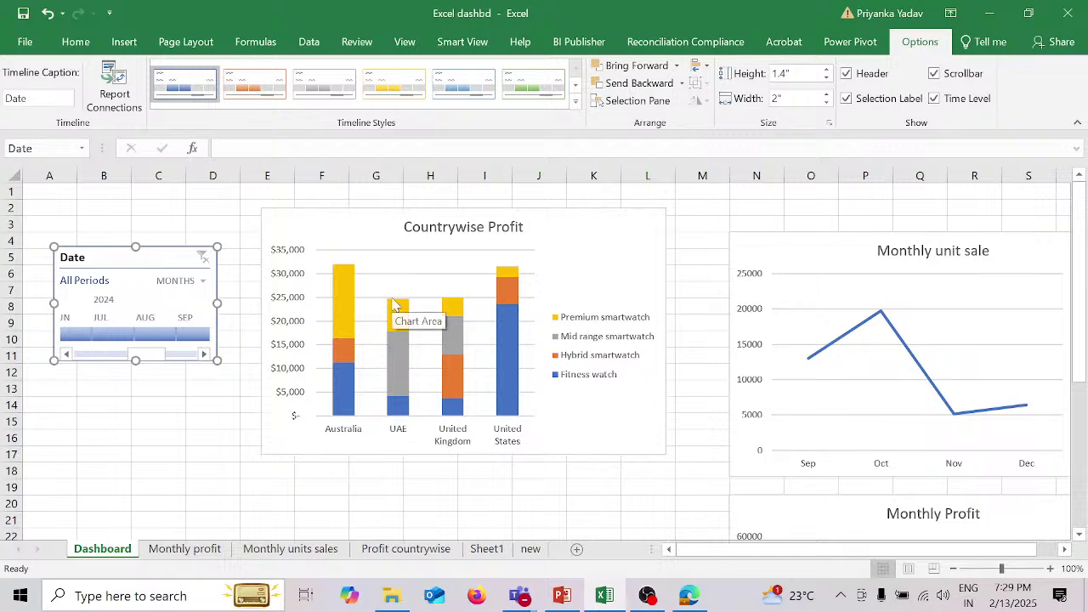
mouse_move(394, 304)
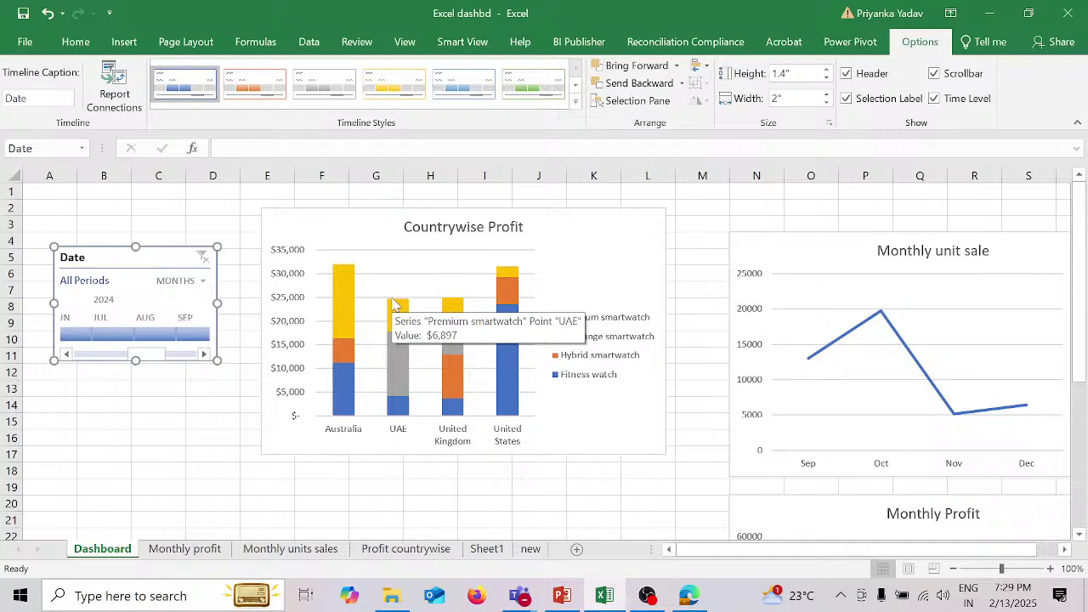
left_click(413, 210)
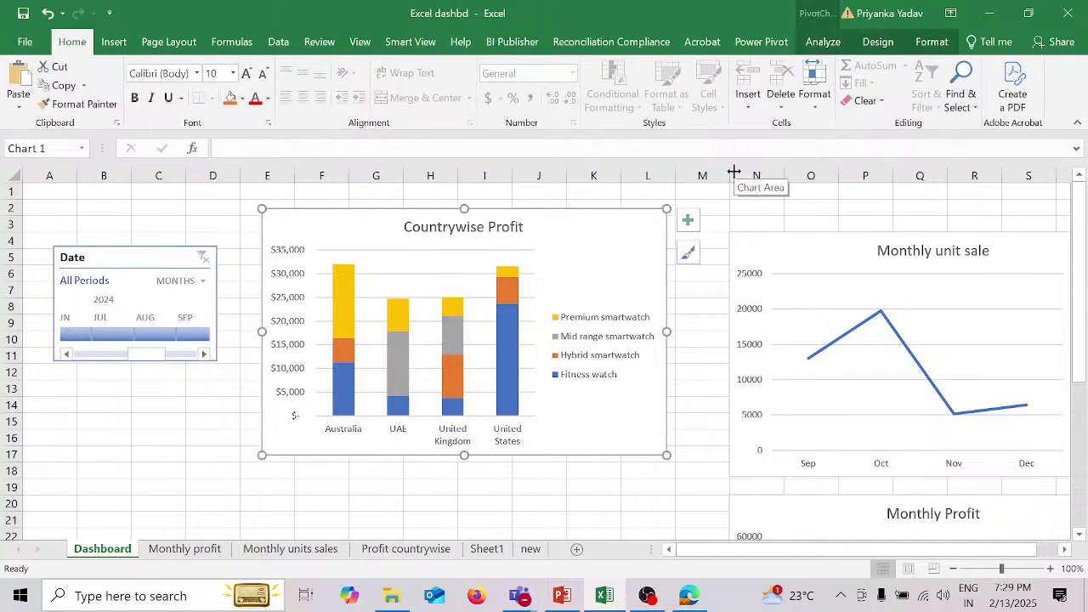
left_click(119, 44)
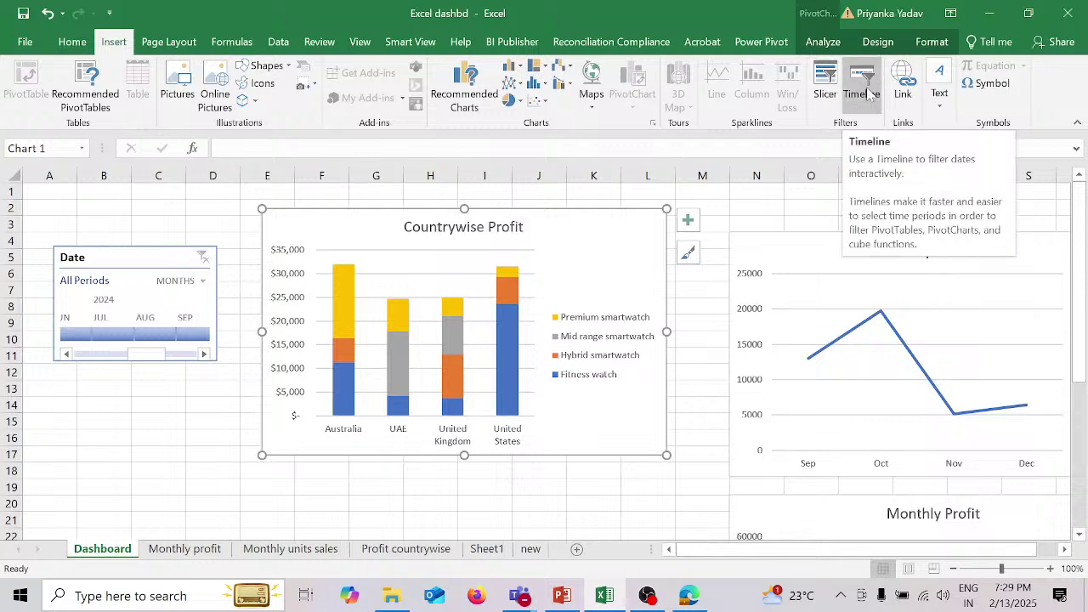
left_click(864, 88)
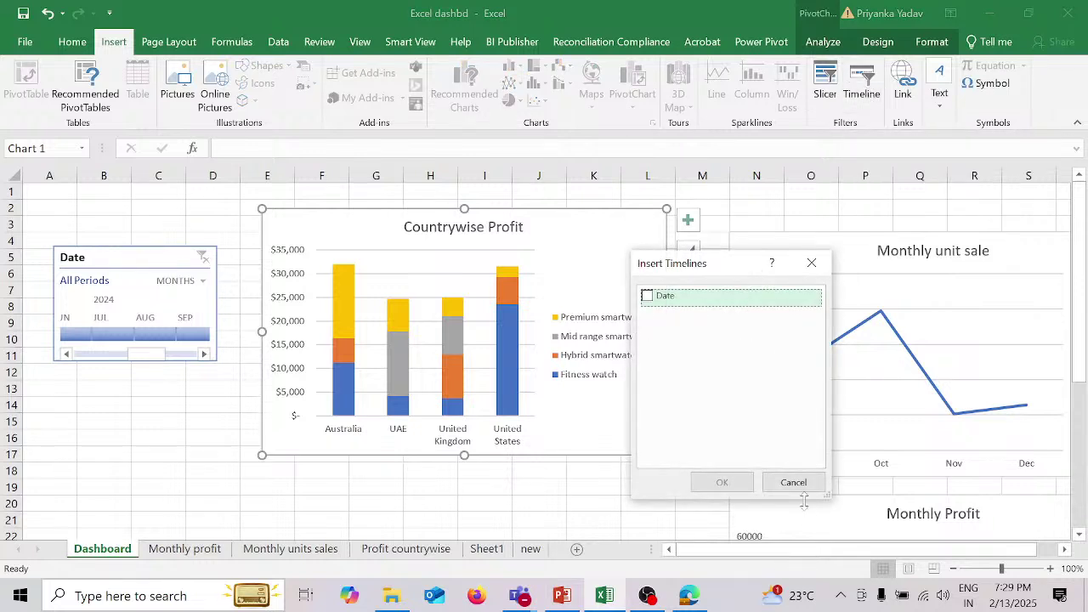
left_click(793, 482)
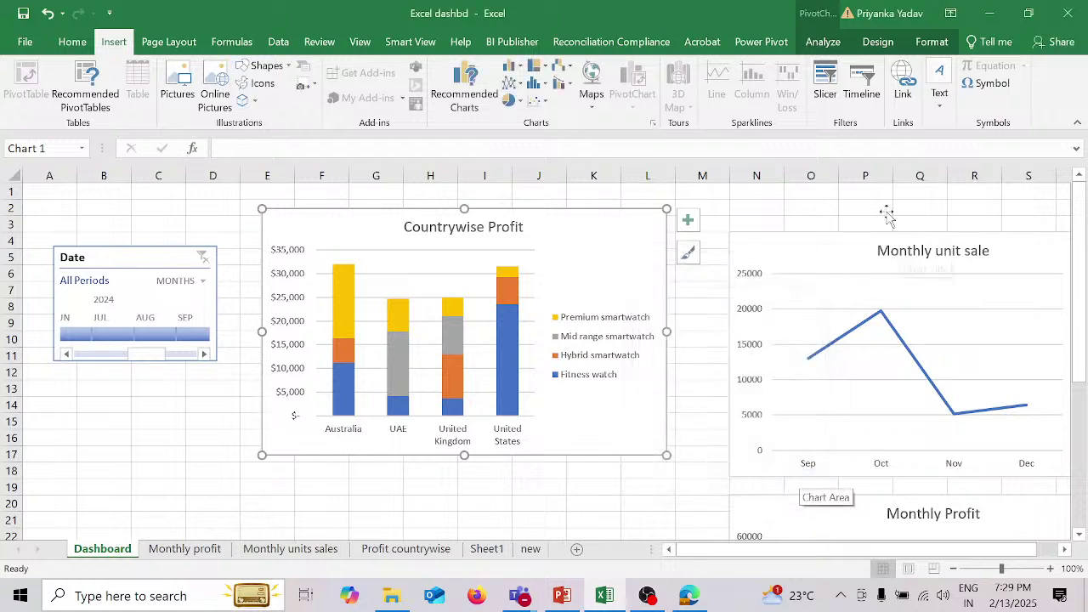
left_click(824, 85)
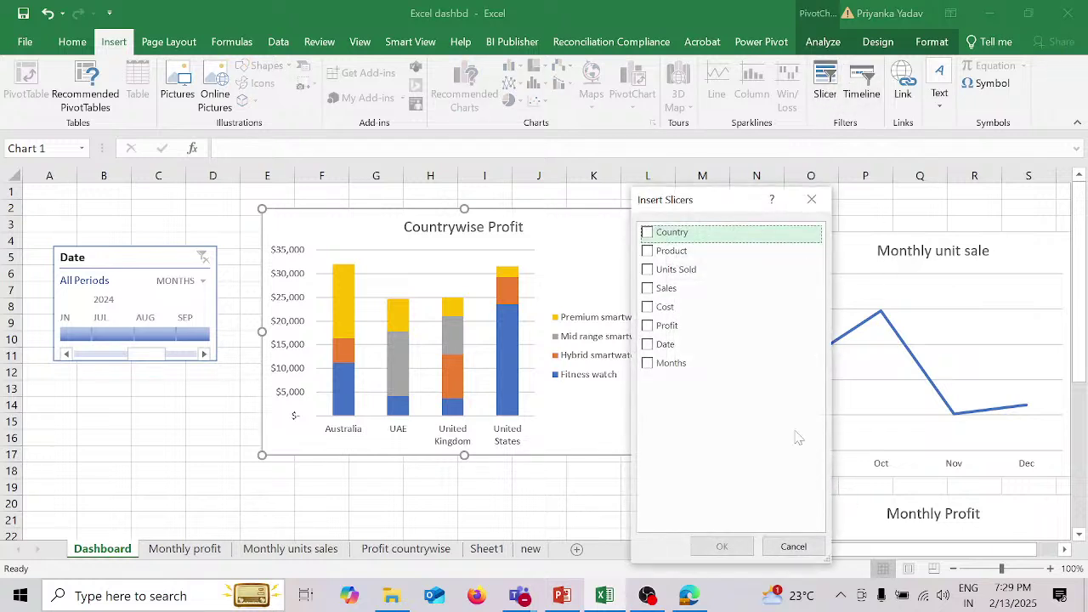
left_click(793, 546)
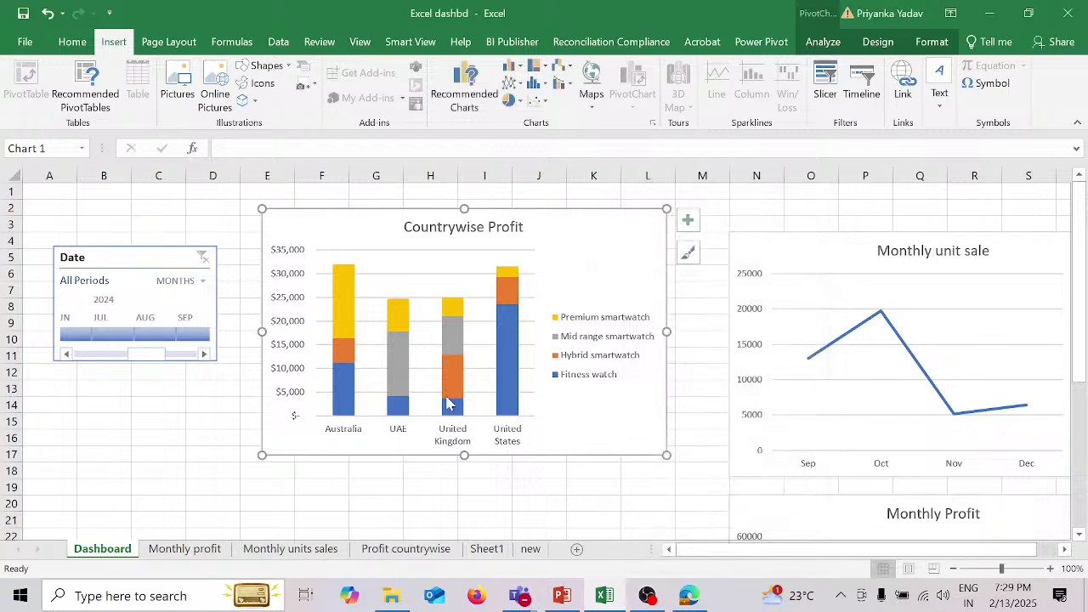
Step: Shrink the Countrywise Profit and Monthly unit sale charts to similar sizes and place them side by side starting in row 1
mouse_move(448, 403)
left_click(814, 230)
left_click_drag(815, 230, 768, 206)
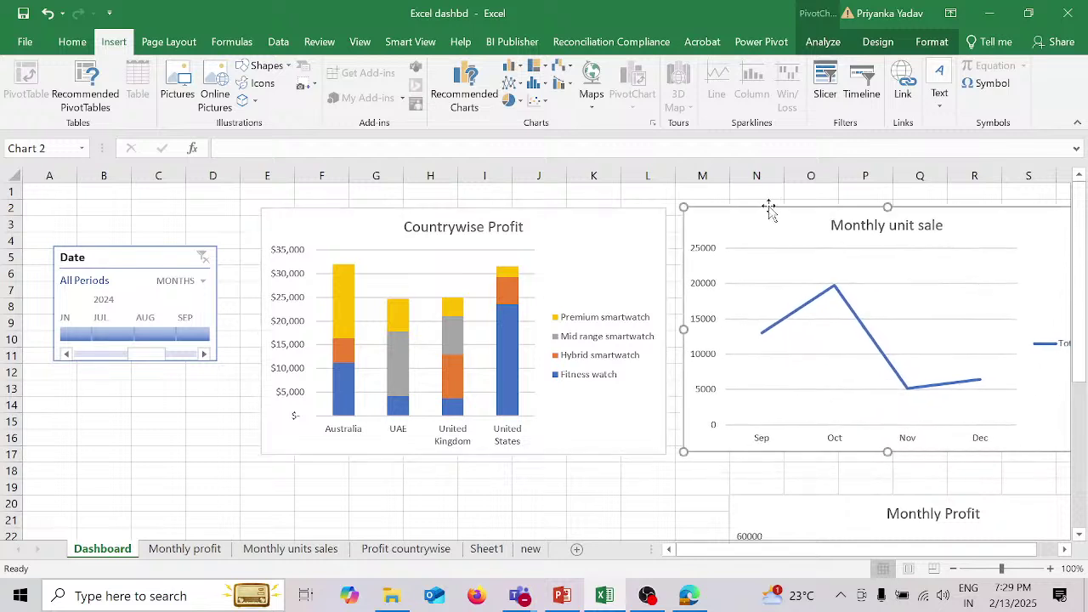
left_click(655, 451)
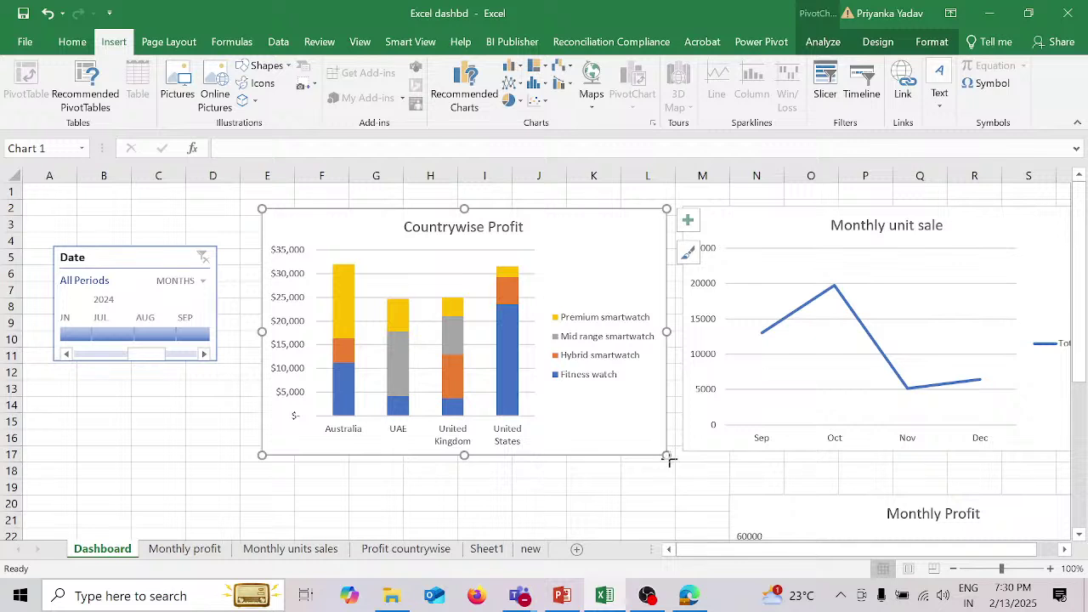
left_click_drag(668, 458, 553, 409)
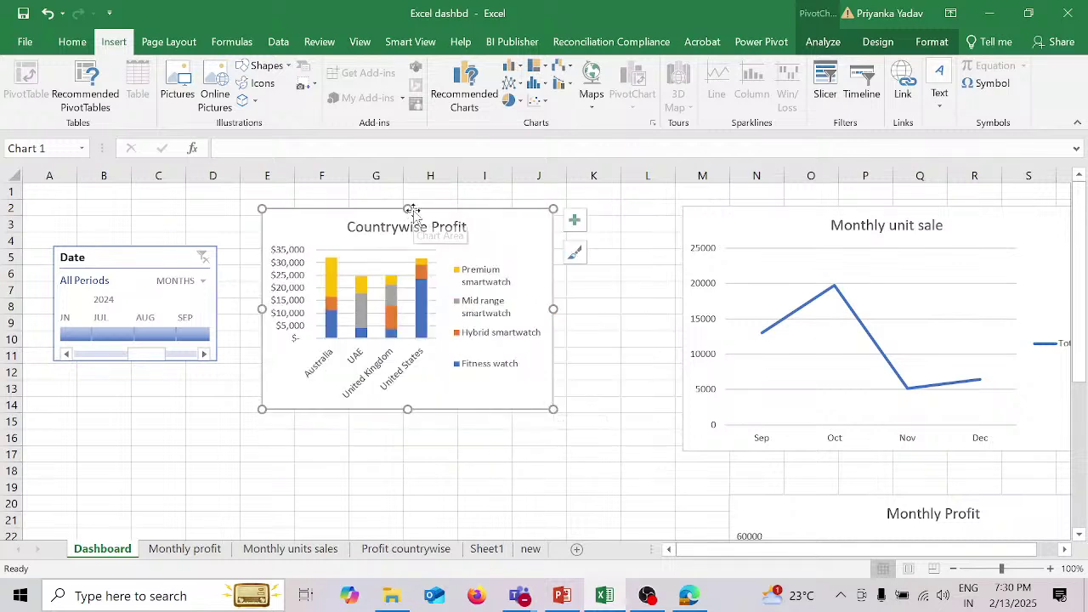
left_click_drag(411, 211, 387, 195)
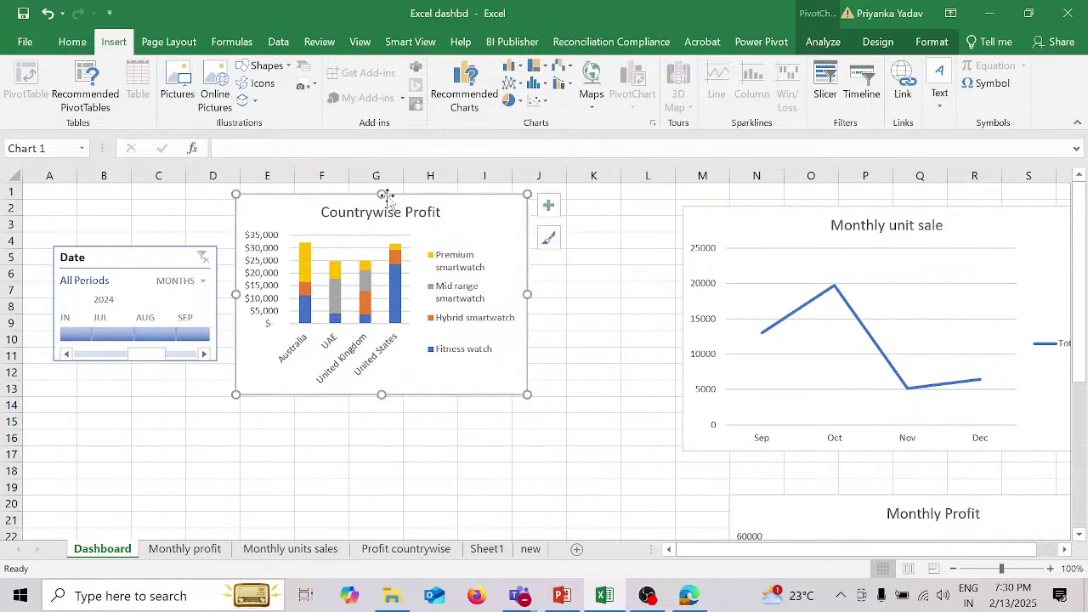
left_click_drag(813, 204, 668, 192)
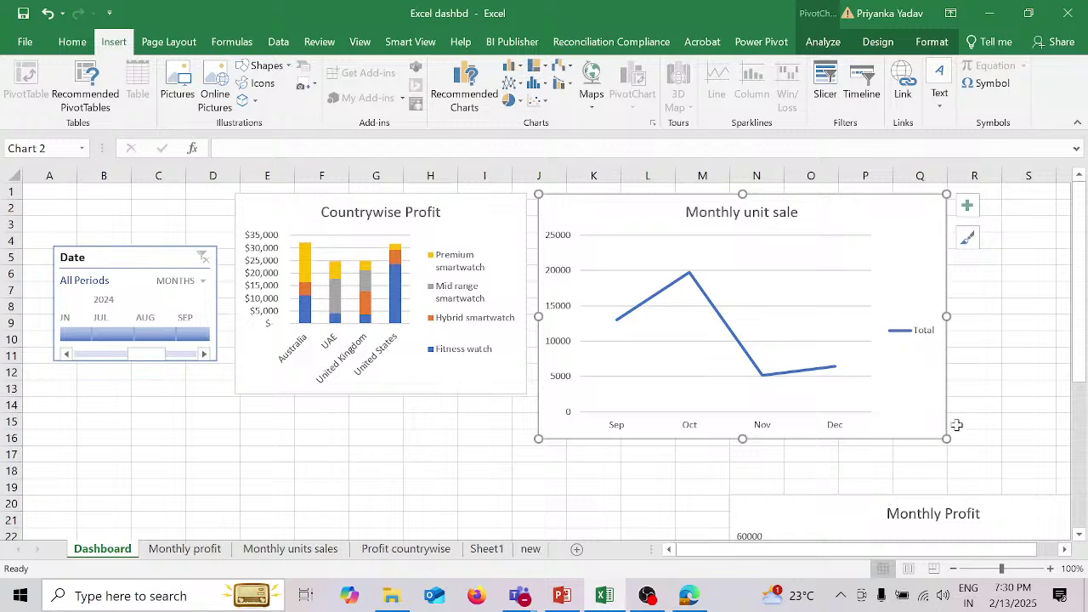
mouse_move(946, 439)
left_mouse_down()
mouse_move(867, 389)
mouse_move(860, 400)
mouse_move(850, 392)
left_mouse_up()
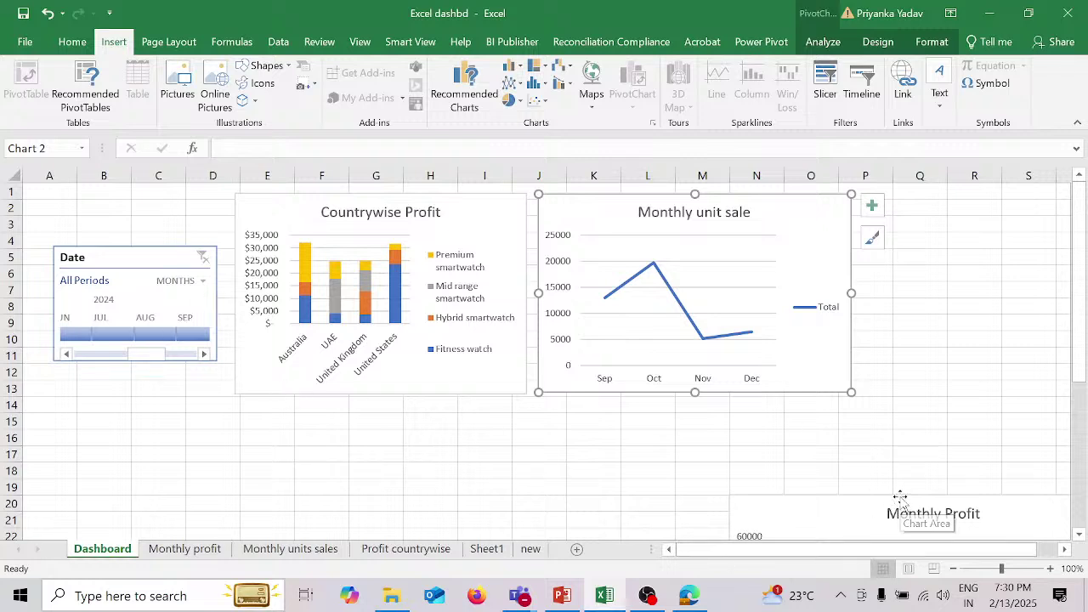
Step: Move the Monthly Profit chart directly below the Monthly unit sale chart, shrink it to about the same width and align their edges
left_click_drag(901, 501, 695, 410)
scroll(1006, 482, "down", 3)
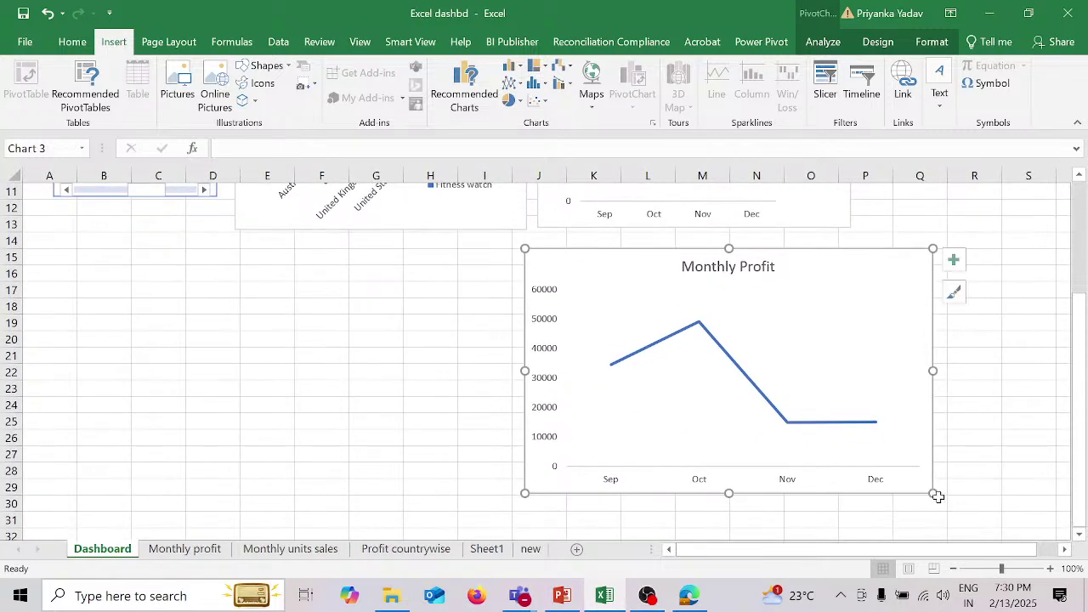
left_click_drag(933, 492, 840, 393)
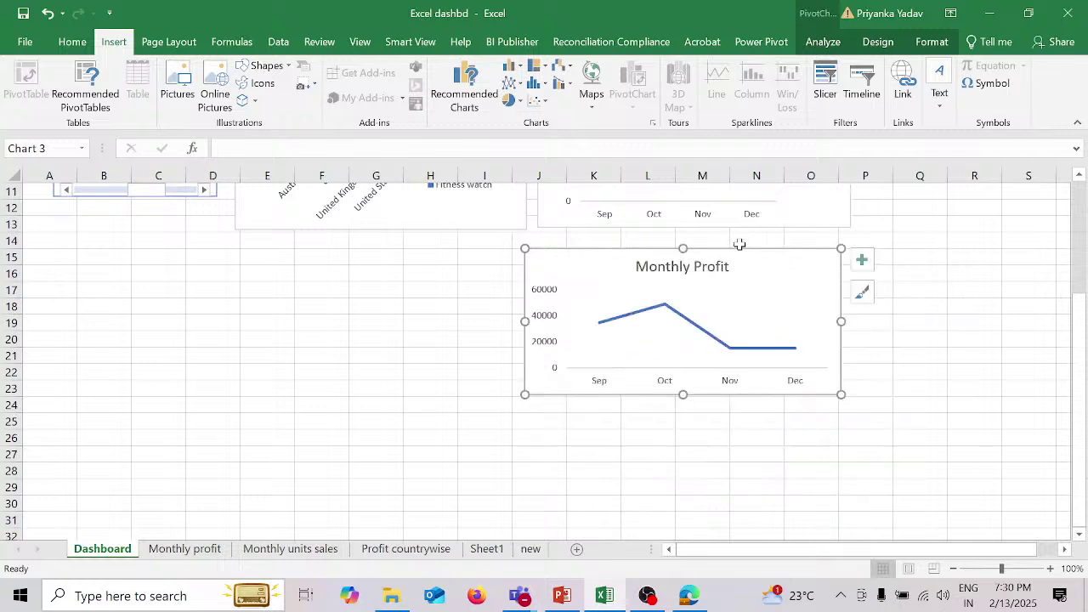
left_click_drag(737, 247, 749, 247)
scroll(967, 311, "up", 1)
scroll(967, 312, "up", 2)
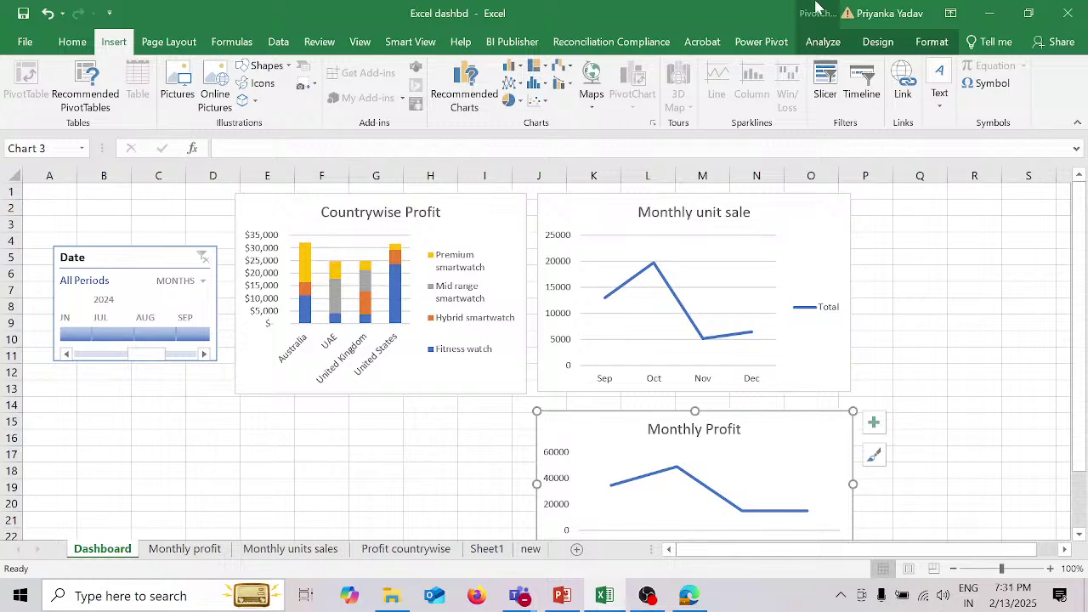
left_click(826, 96)
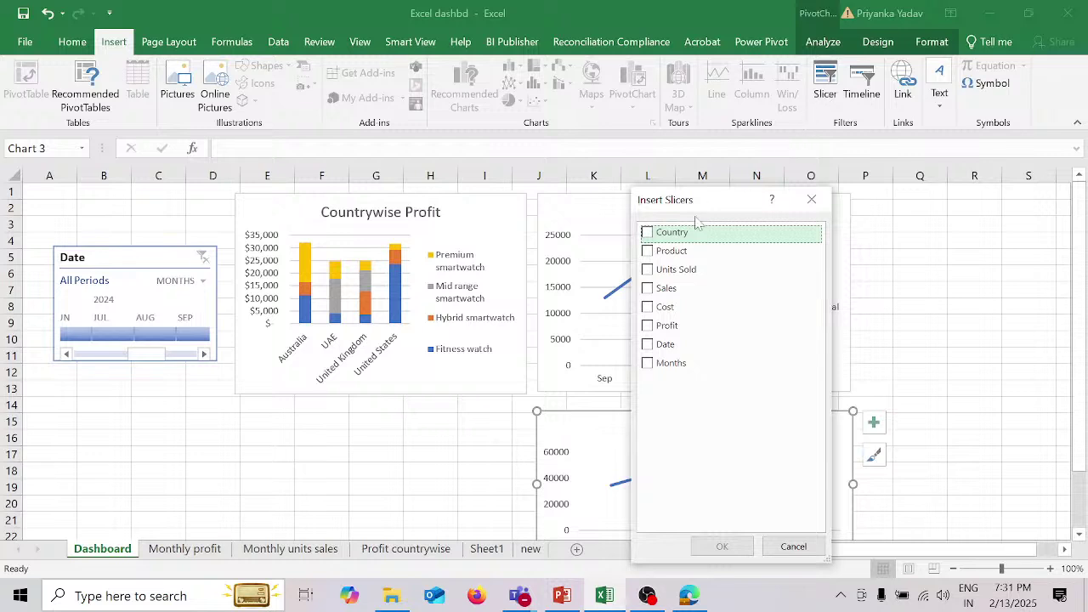
left_click(649, 236)
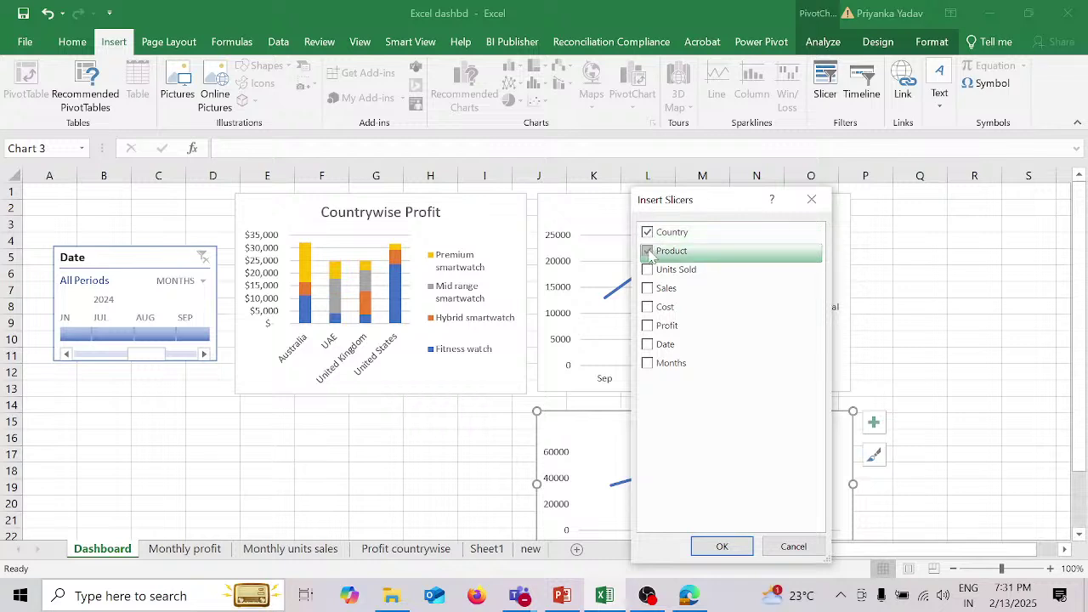
left_click(650, 253)
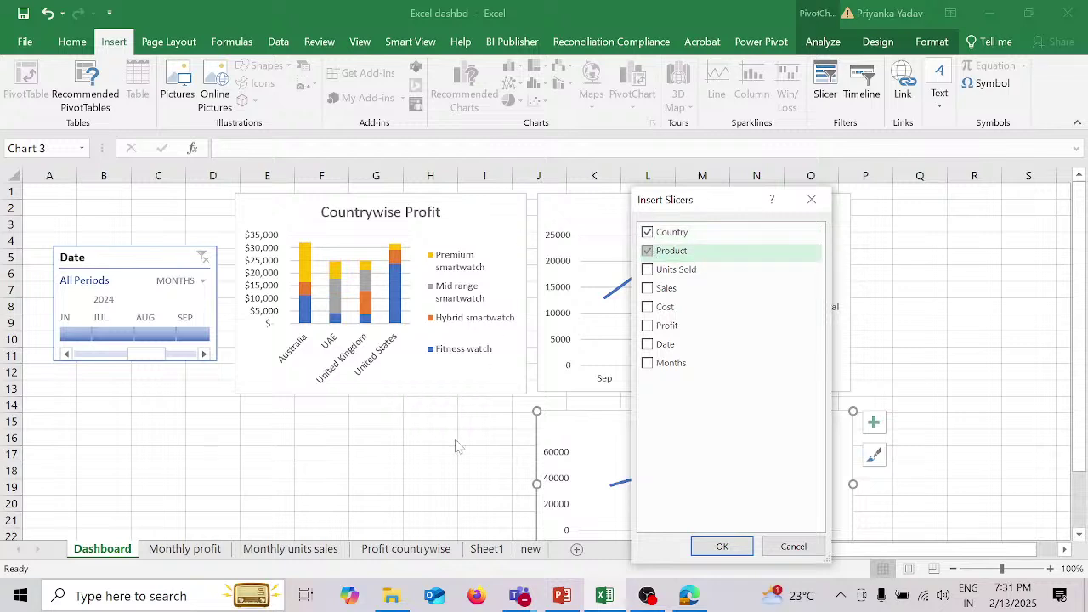
left_click(789, 549)
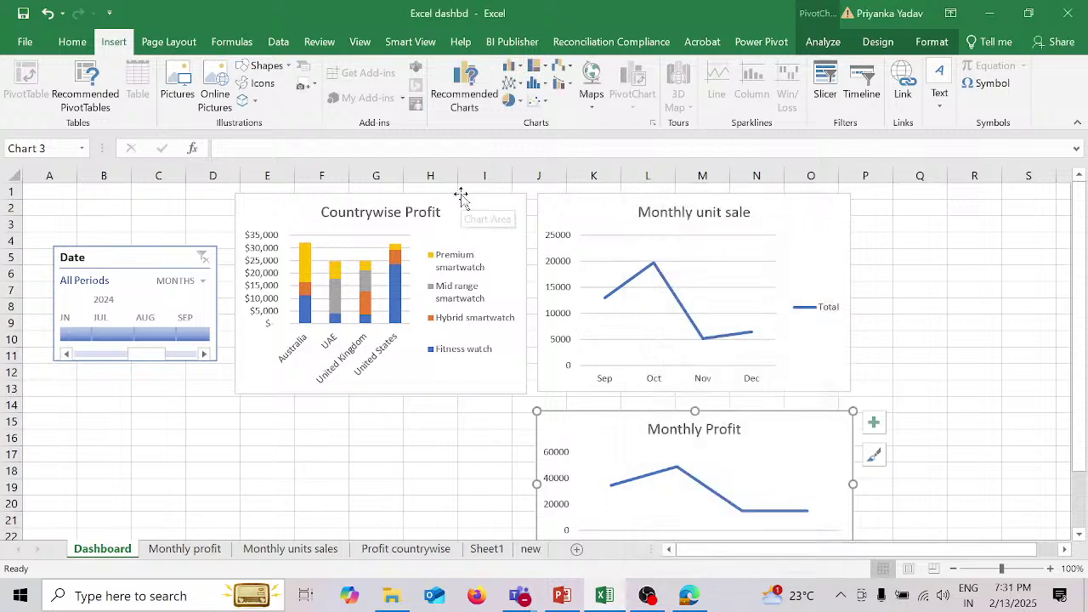
Step: Insert Country and Product slicers for the Countrywise Profit chart
left_click(461, 195)
left_click(825, 85)
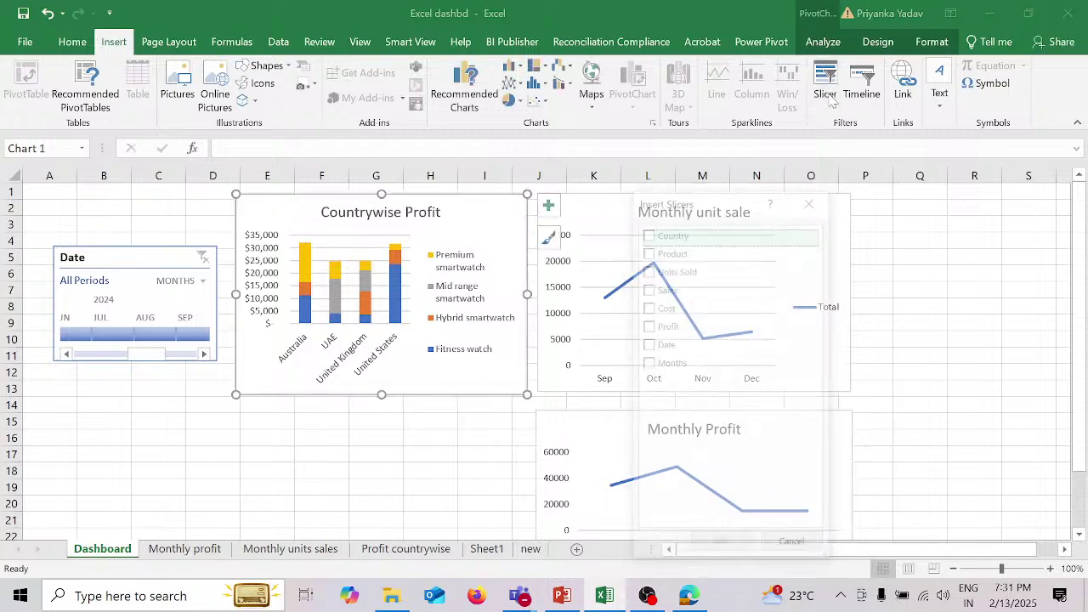
left_click(648, 235)
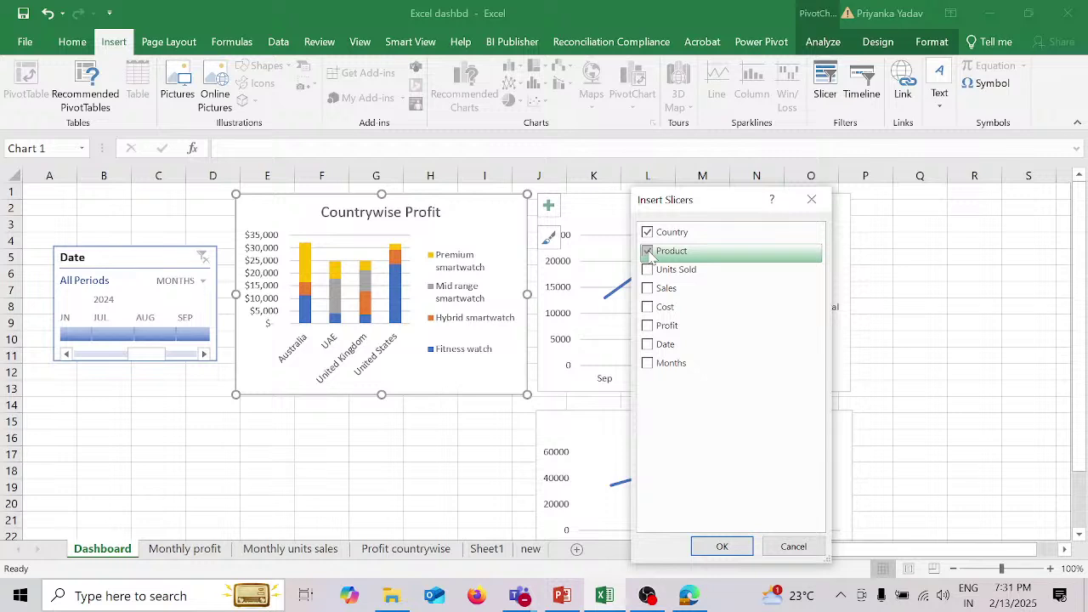
left_click(721, 546)
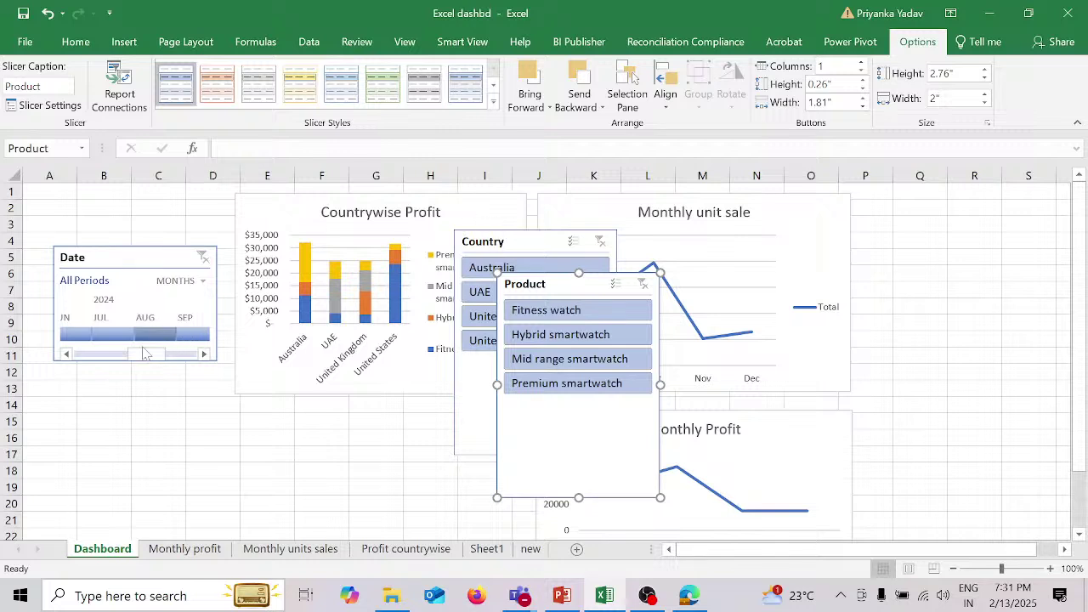
Step: Move the Country slicer directly below the Date timeline, aligned with its edges
left_click(531, 227)
left_click_drag(532, 228, 121, 380)
scroll(247, 469, "down", 2)
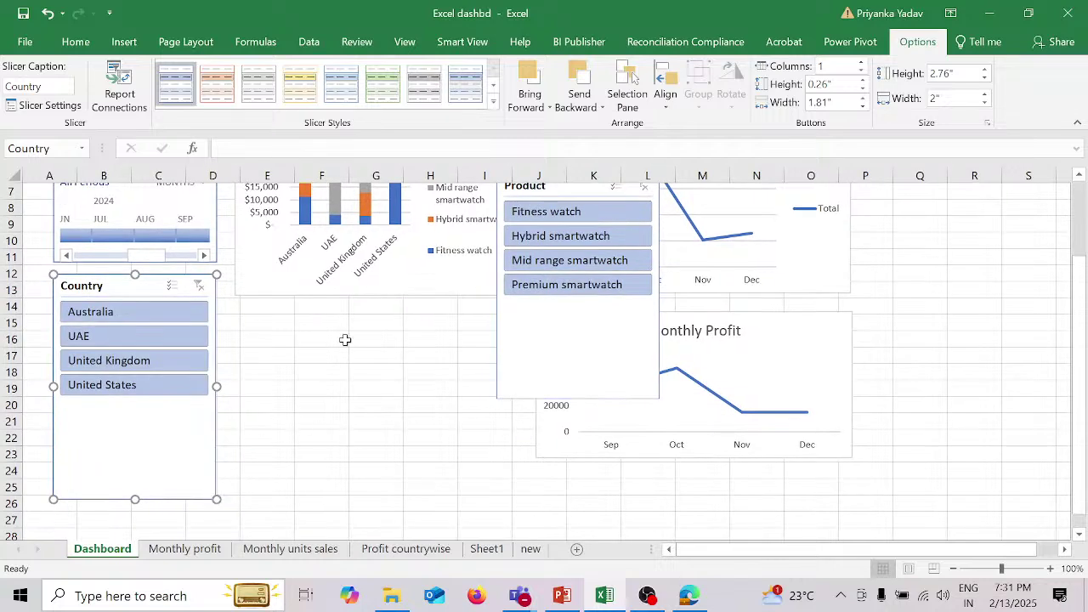
Step: Set the Country slicer's button height to 0.2" and shrink the slicer to about 1.31" high around its buttons
left_click(863, 89)
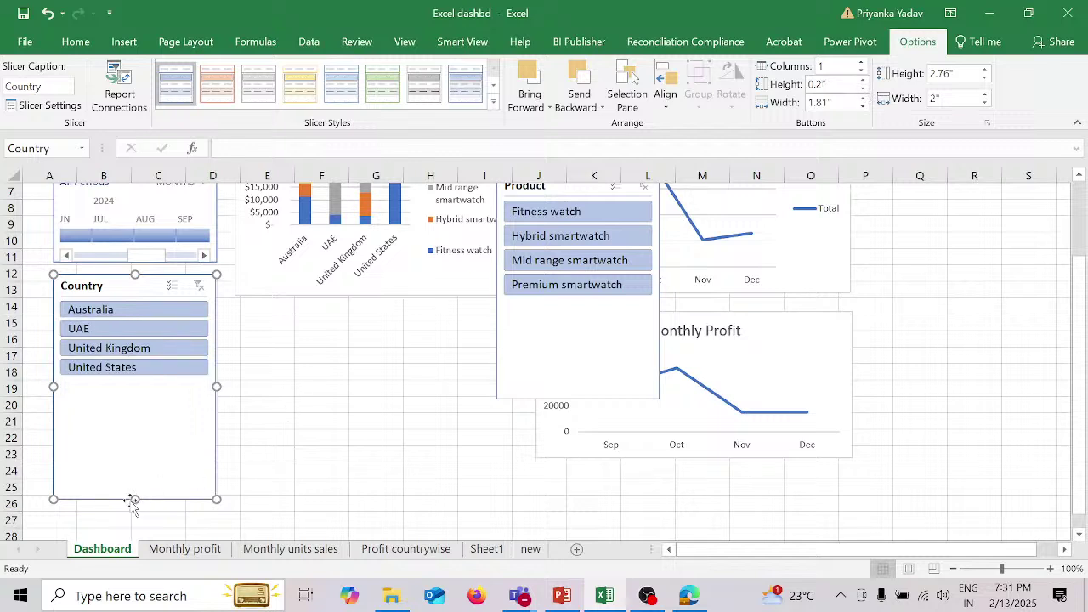
left_click_drag(134, 499, 134, 381)
Step: Move the Product slicer directly below the Country slicer, aligned with its edges, and shrink it to about 1.56" high
left_click(584, 327)
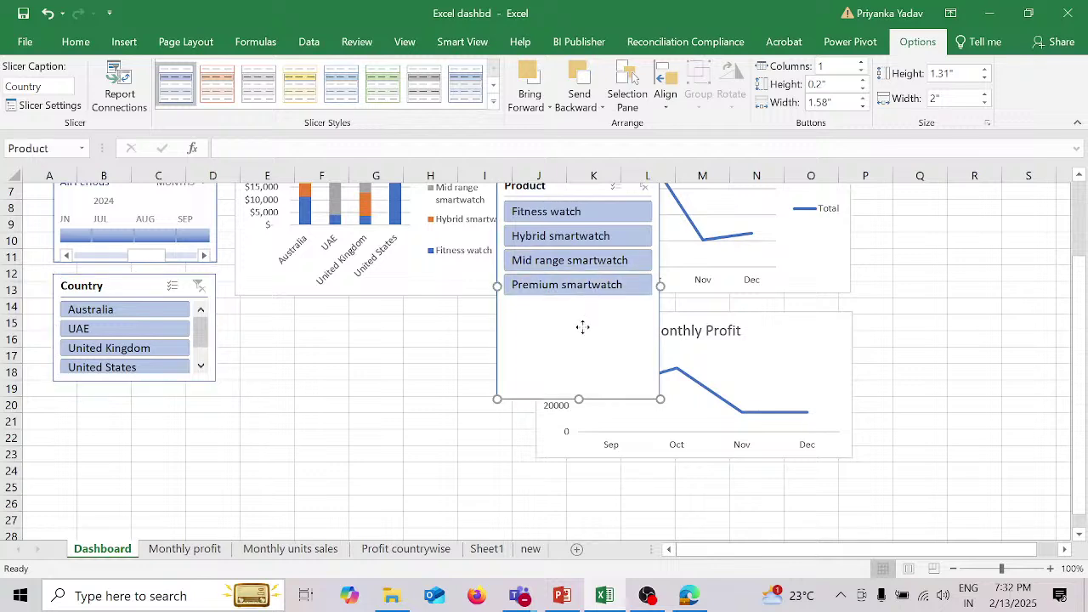
left_click_drag(579, 338, 132, 349)
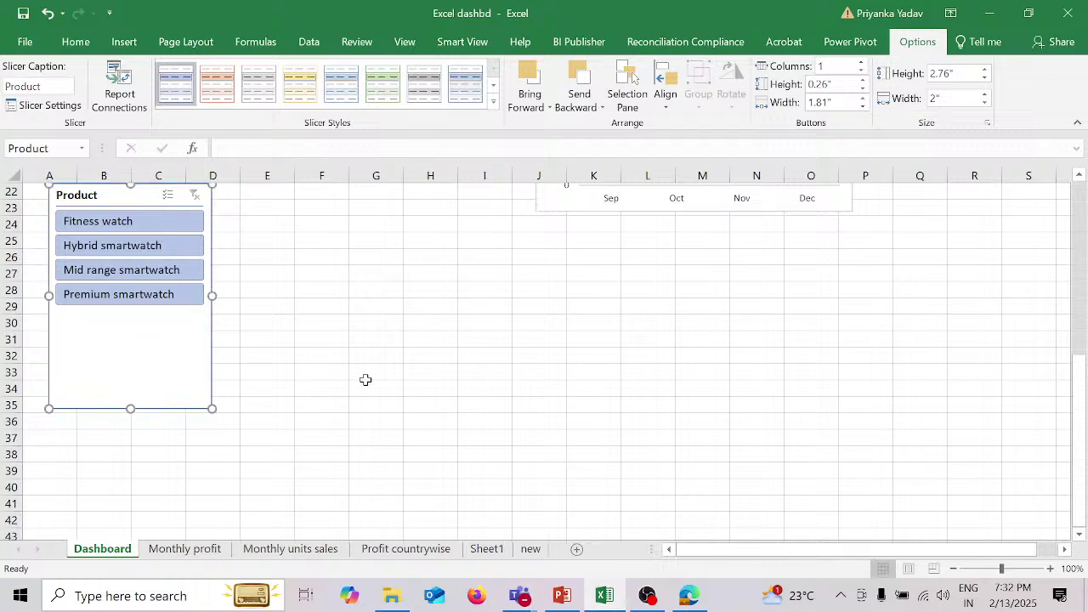
scroll(366, 379, "up", 3)
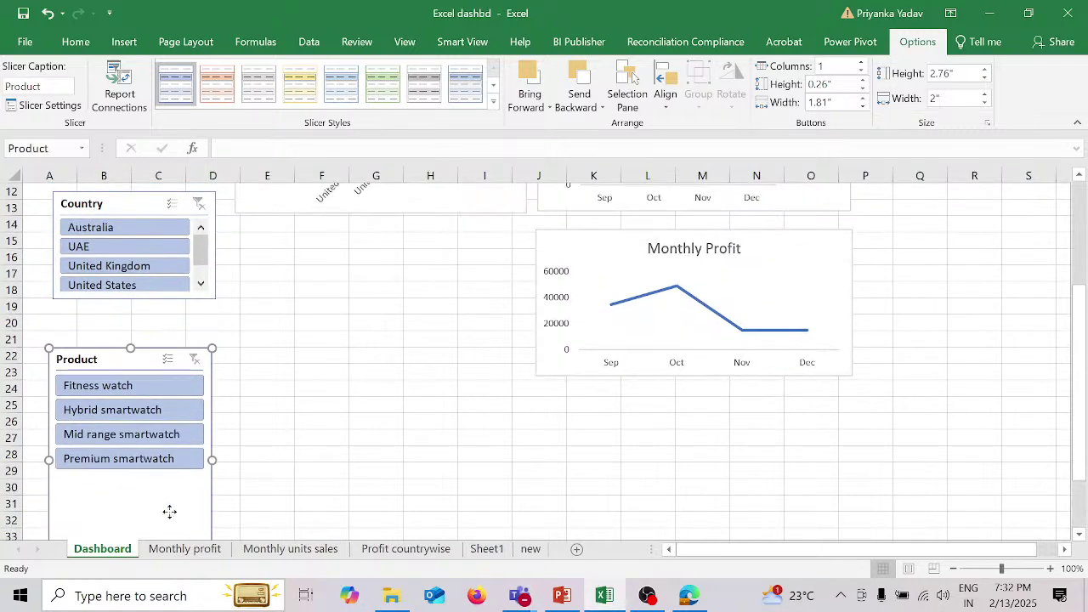
left_click_drag(170, 512, 173, 468)
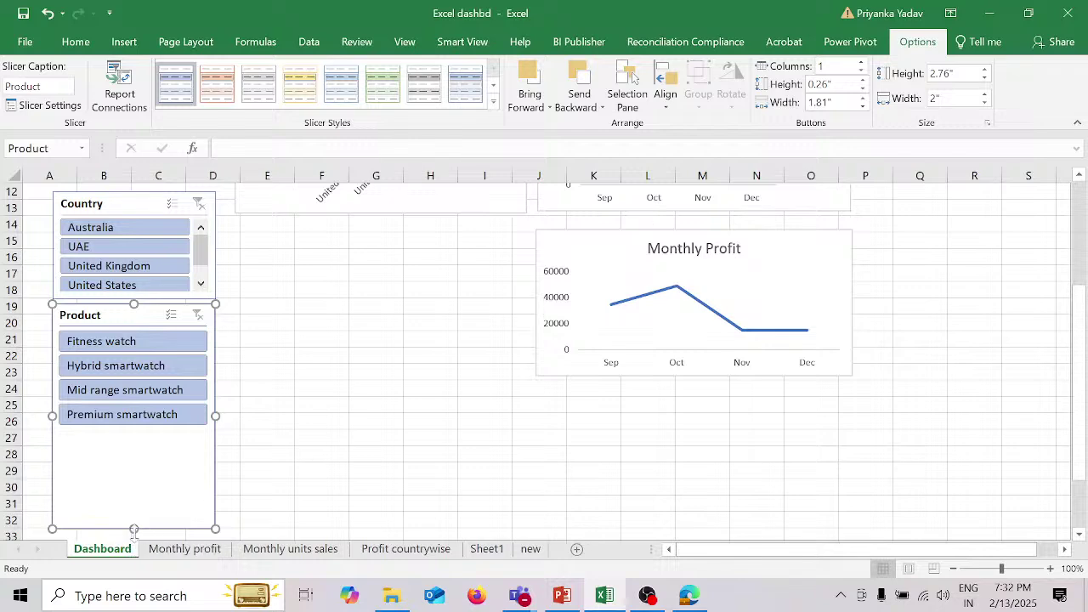
left_click_drag(135, 528, 134, 431)
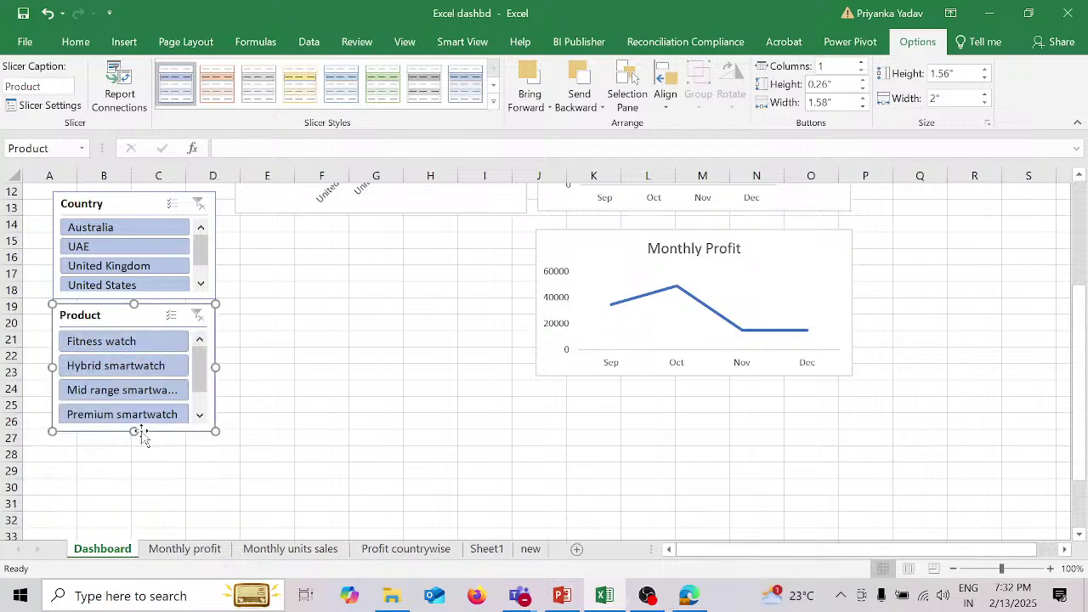
Step: Shift the Date timeline and the Country and Product slicers slightly up and to the left, keeping them stacked closely
scroll(387, 349, "up", 3)
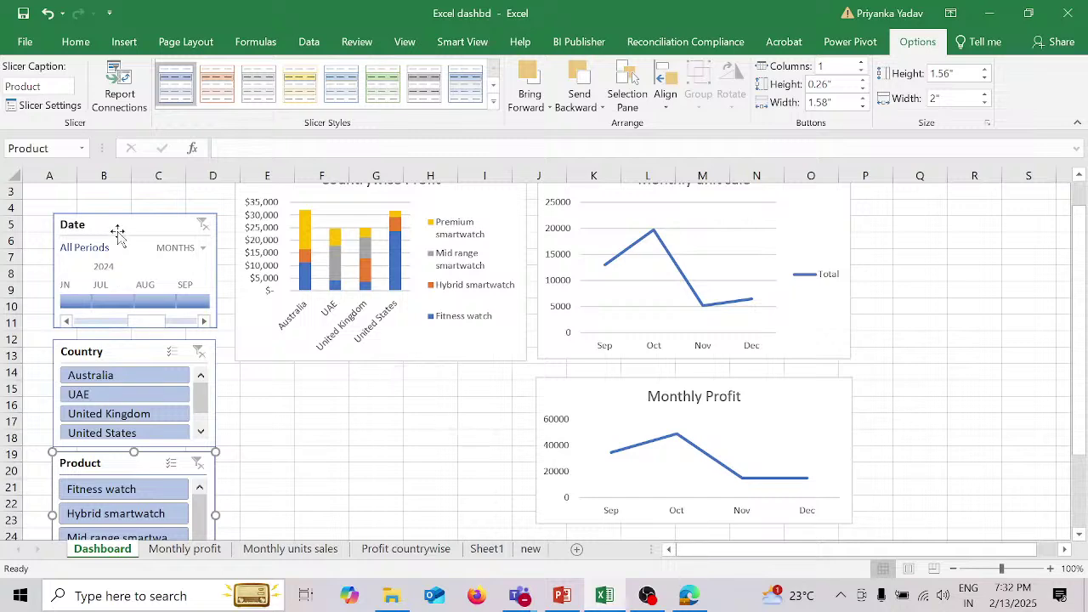
left_click_drag(117, 228, 113, 205)
left_click_drag(125, 343, 121, 322)
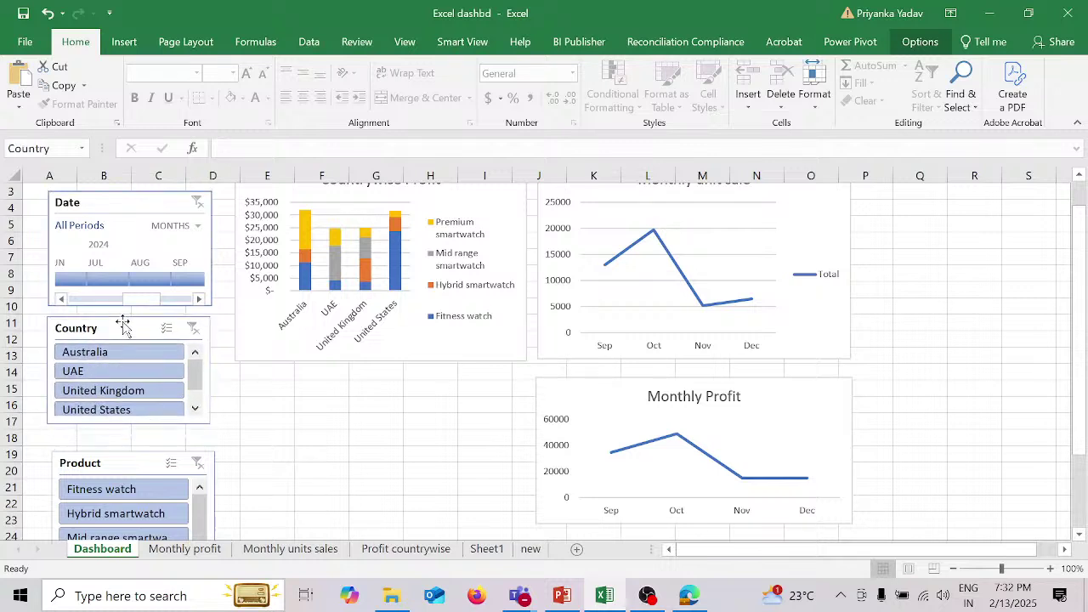
left_click(133, 459)
left_click_drag(133, 459, 126, 441)
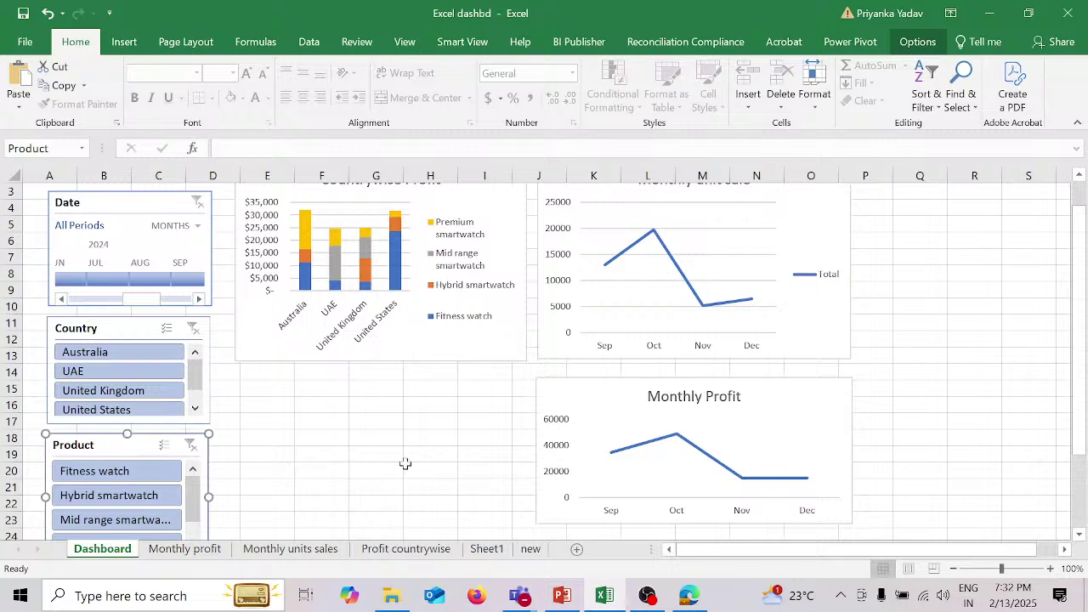
scroll(405, 463, "up", 1)
scroll(408, 357, "down", 1)
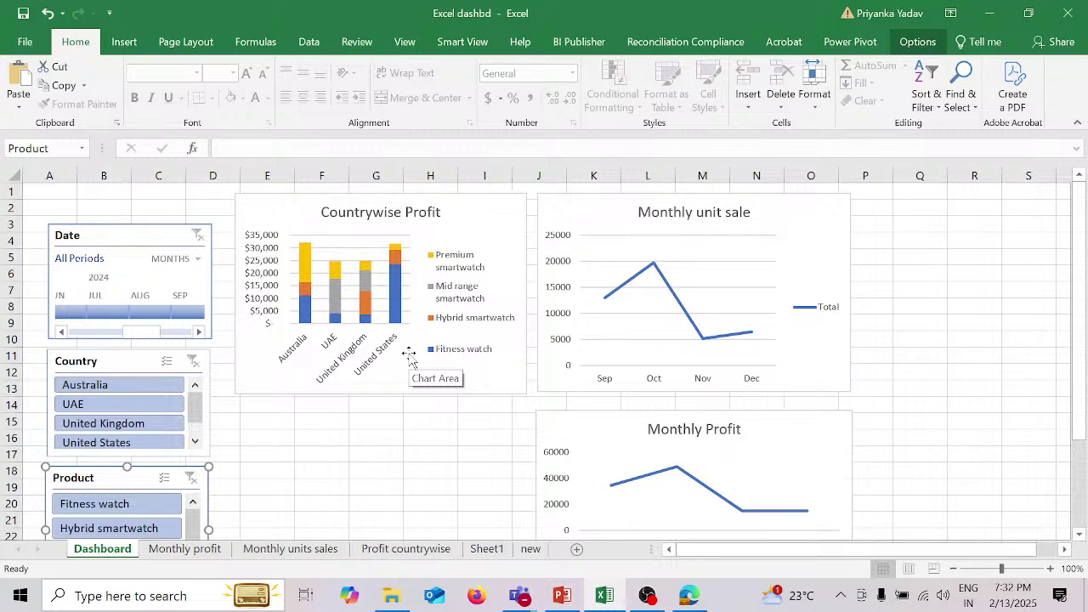
Step: Filter the Country slicer to Australia and connect the slicer to the Monthly profit and Monthly units sales PivotTables as well
left_click(114, 387)
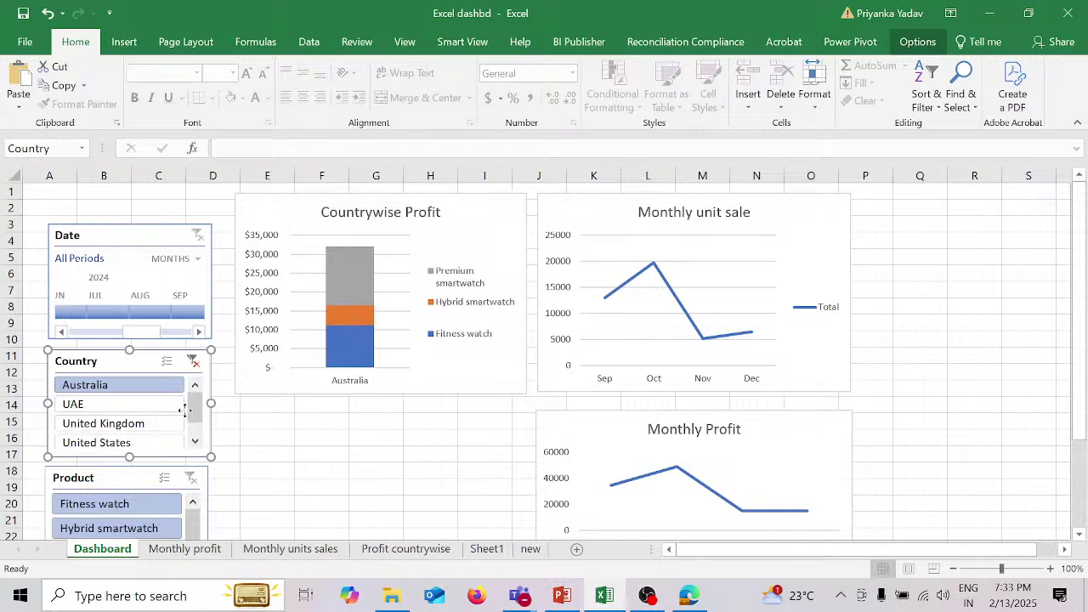
right_click(185, 414)
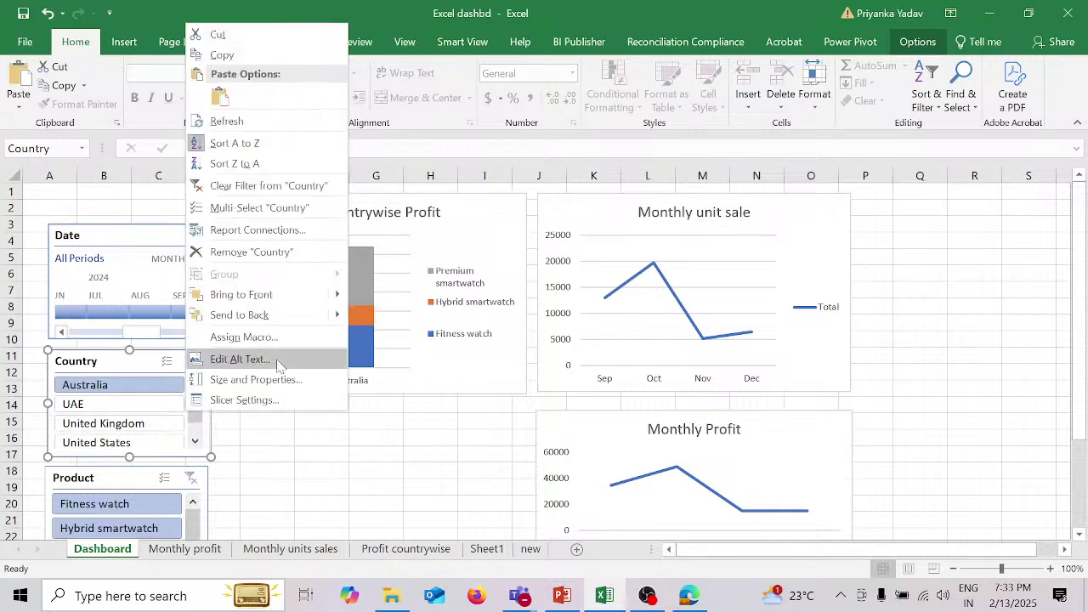
left_click(283, 231)
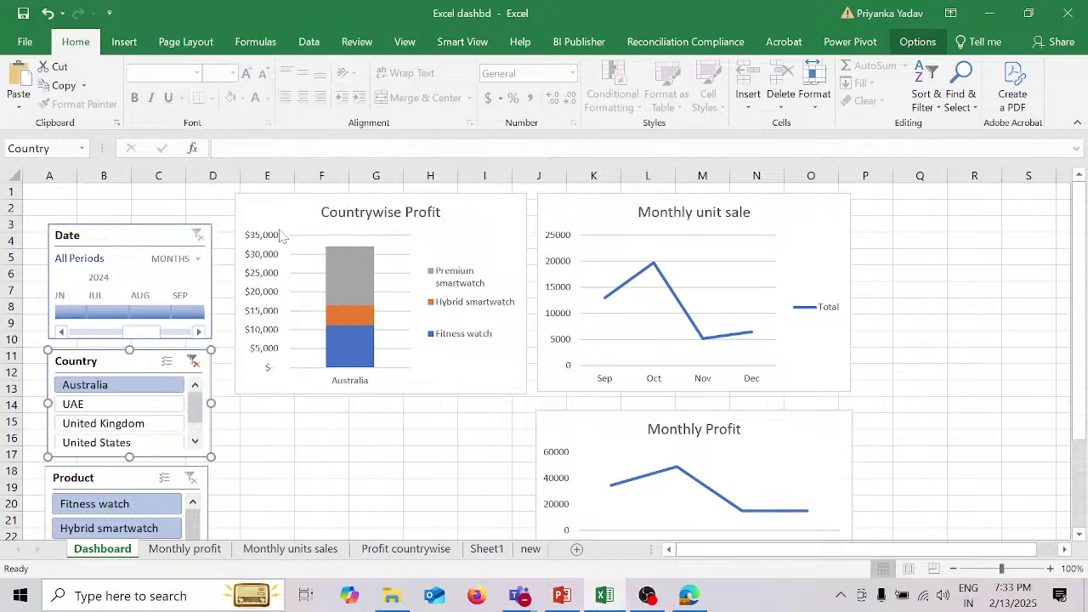
left_click(157, 234)
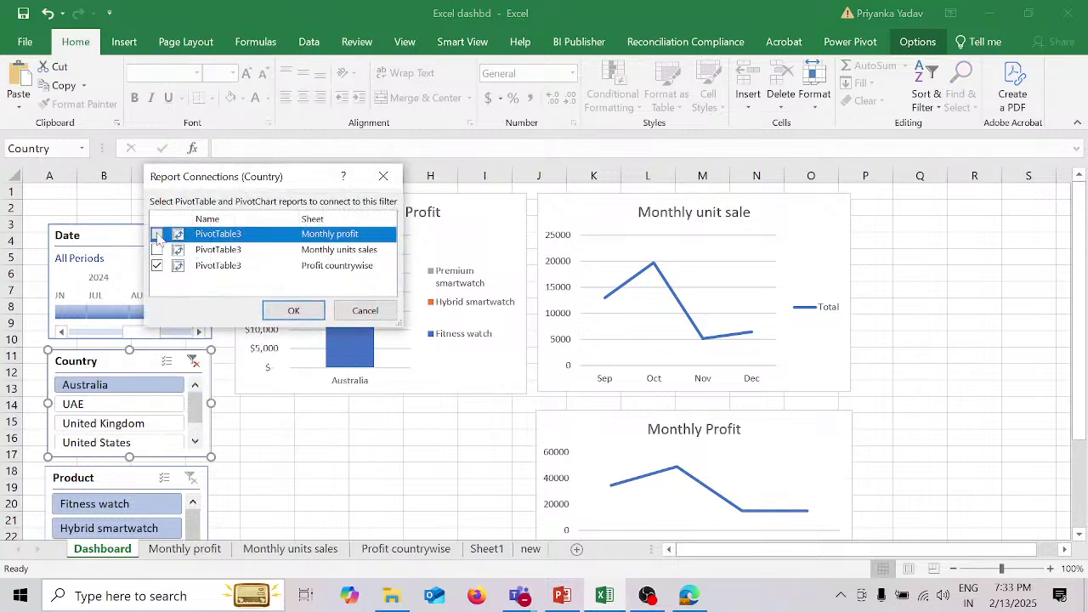
left_click(157, 249)
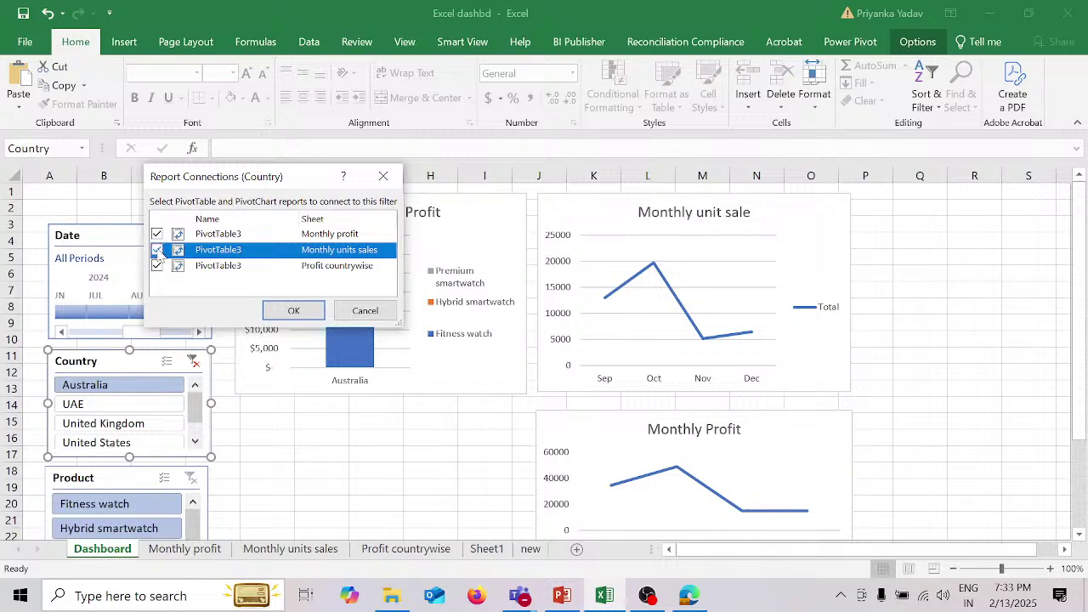
left_click(293, 311)
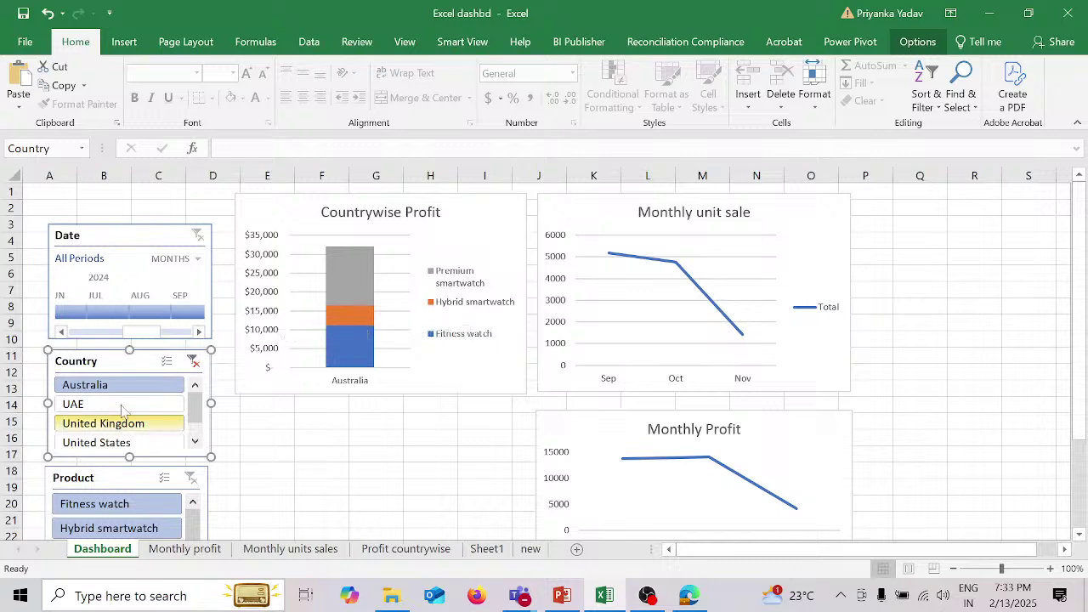
Step: Connect the Date timeline to the Monthly profit and Monthly units sales PivotTables as well
left_click(189, 282)
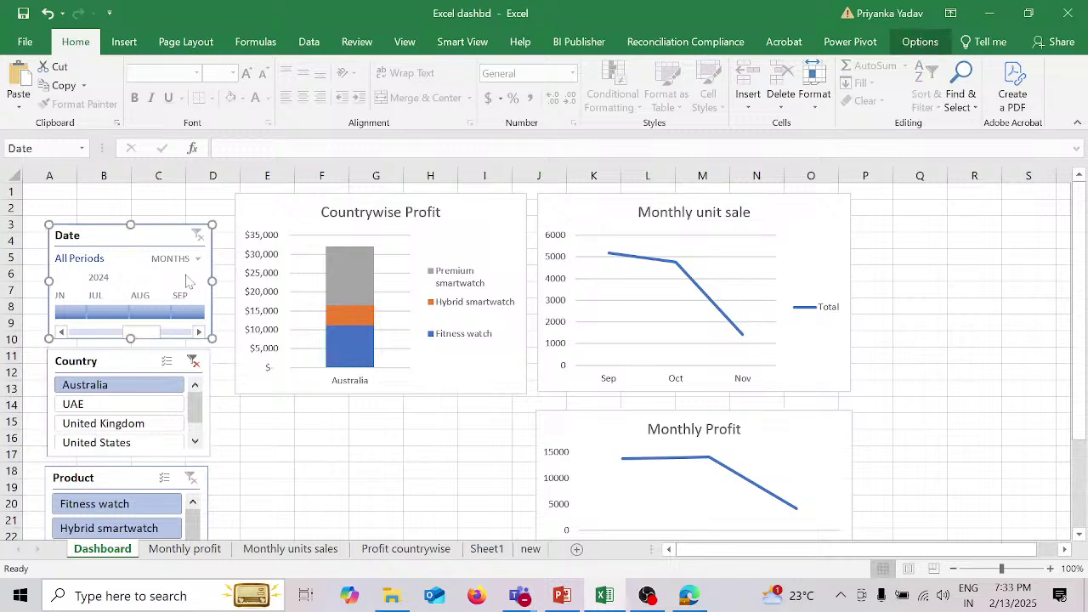
right_click(189, 281)
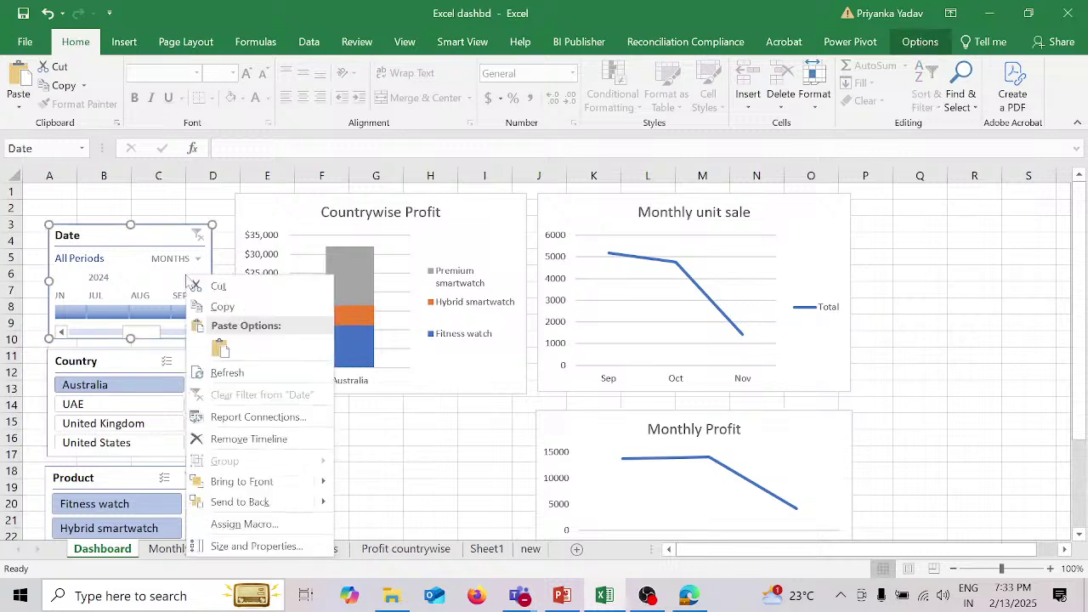
left_click(241, 417)
left_click(115, 421)
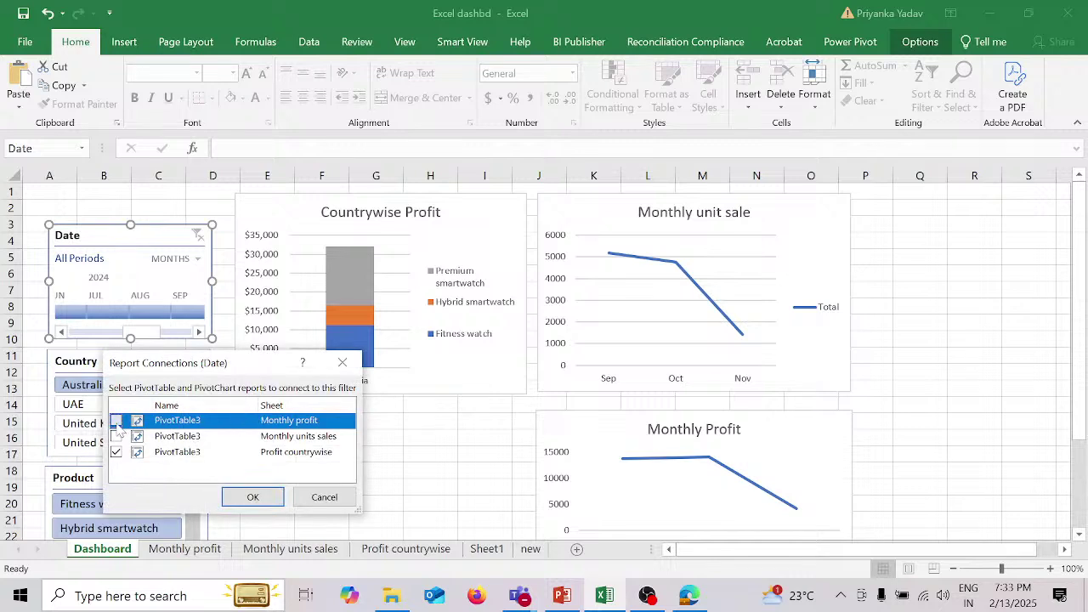
left_click(117, 437)
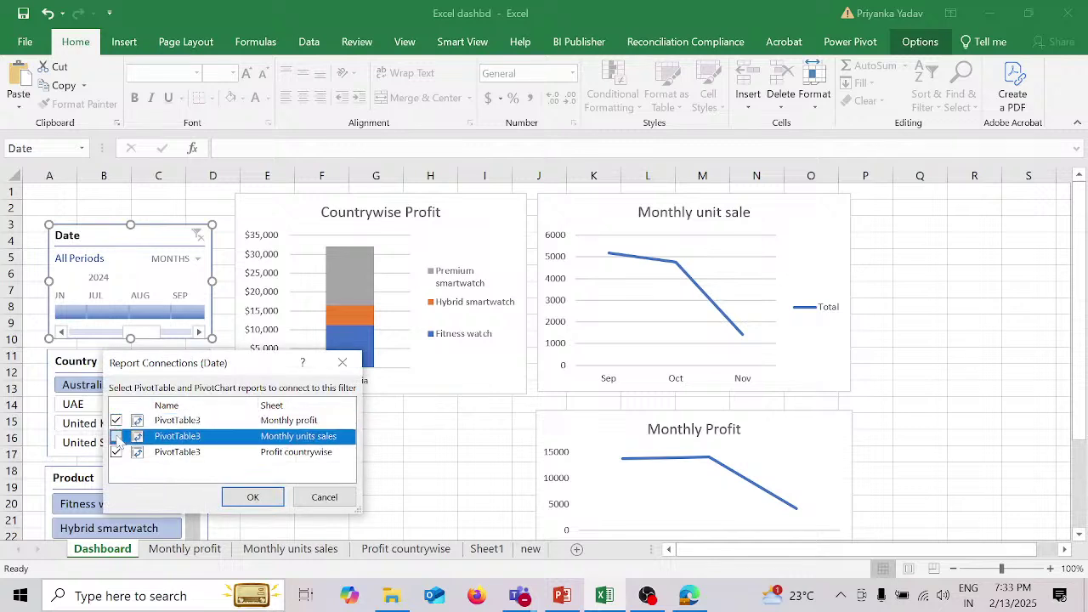
left_click(262, 498)
Step: Connect the Product slicer to the Monthly profit and Monthly units sales PivotTables as well
scroll(260, 517, "down", 2)
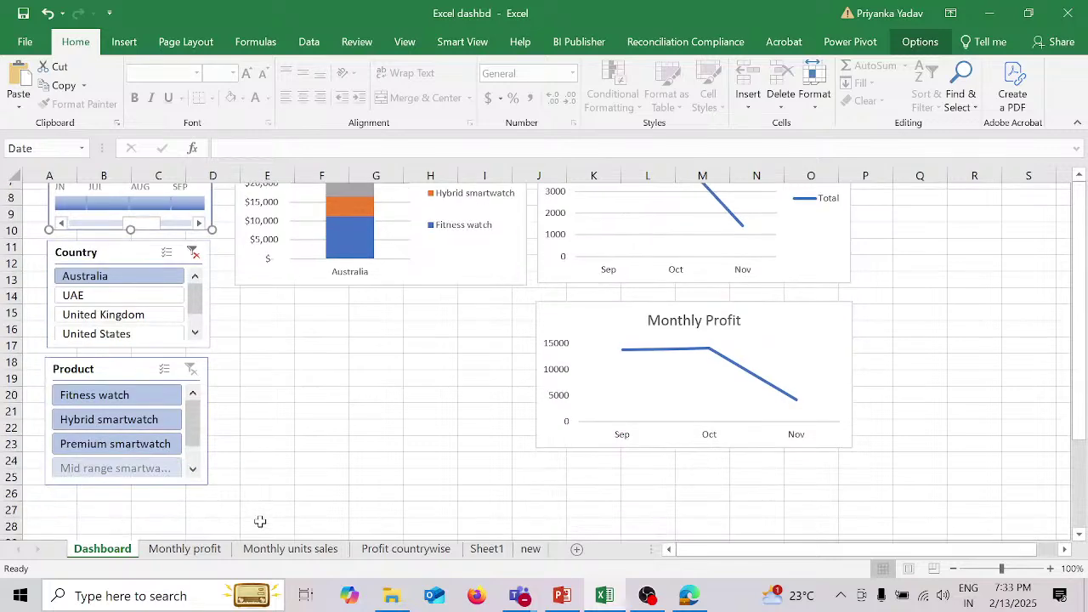
left_click(133, 362)
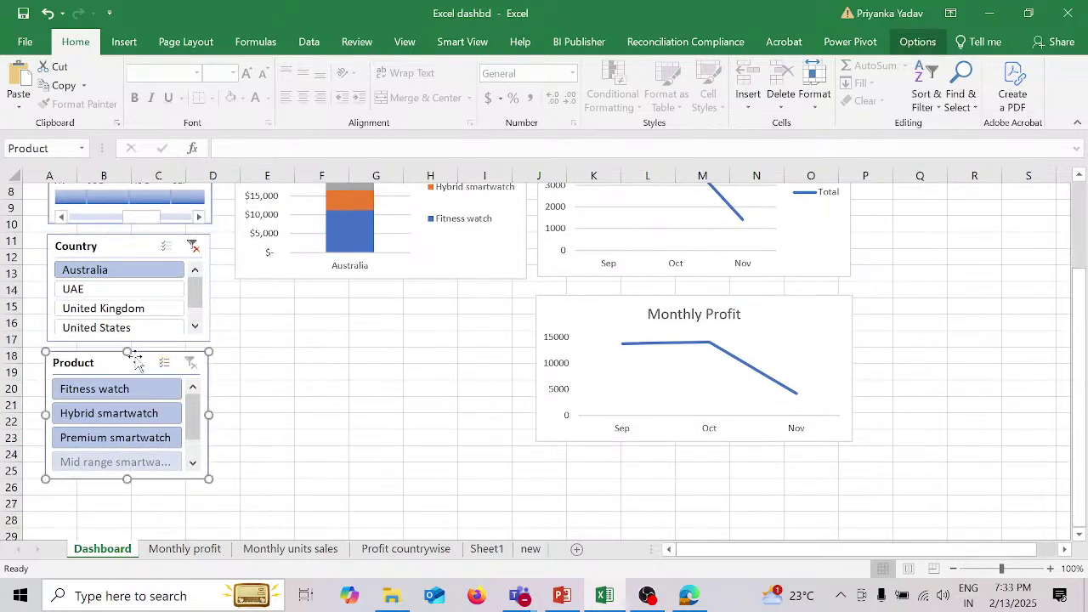
right_click(145, 362)
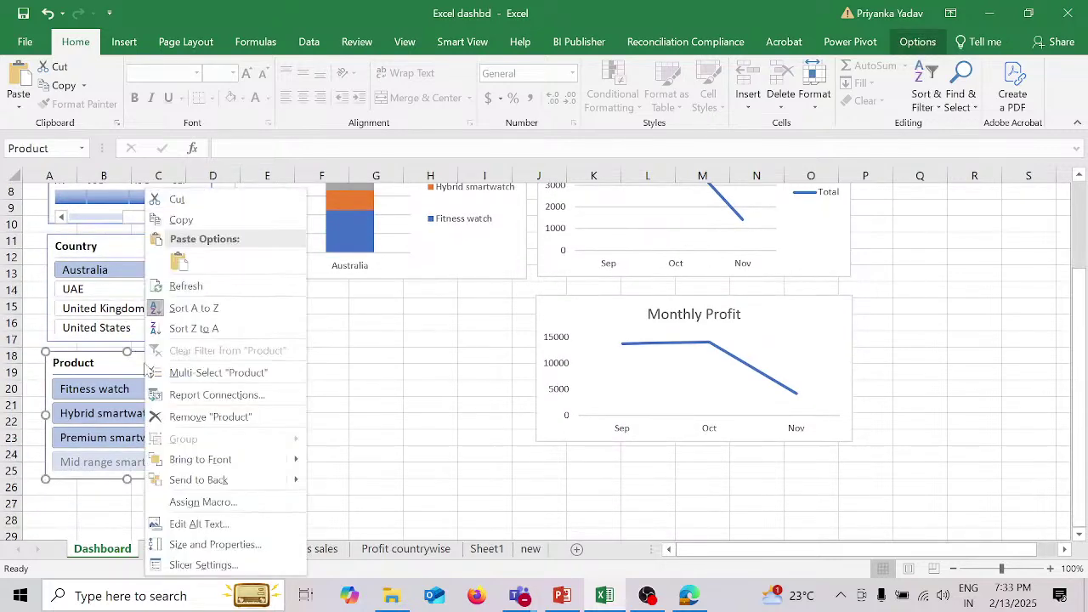
left_click(253, 396)
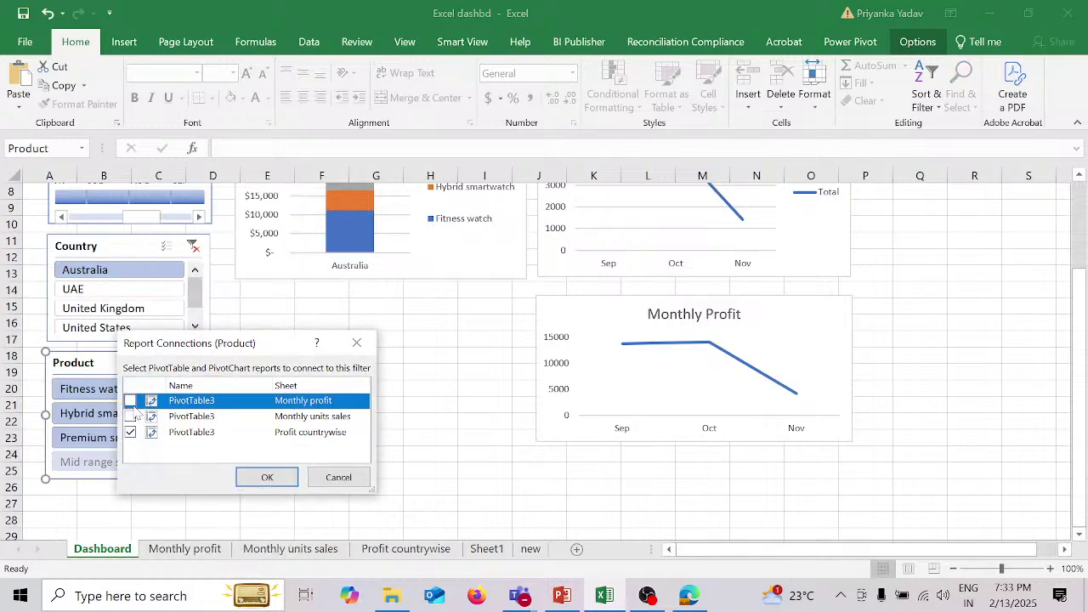
left_click(130, 401)
left_click(130, 416)
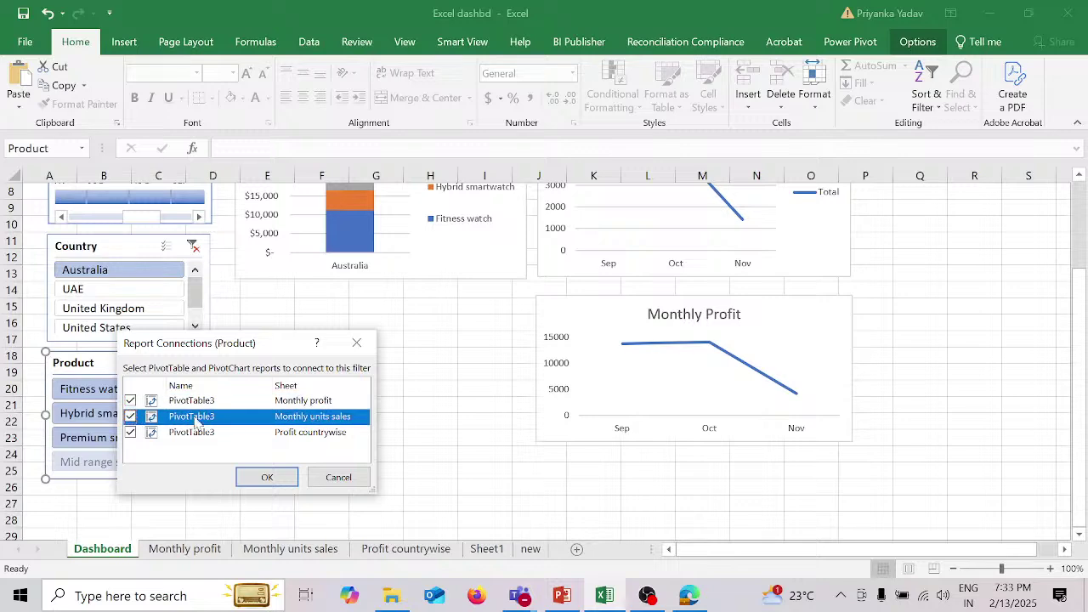
left_click(291, 479)
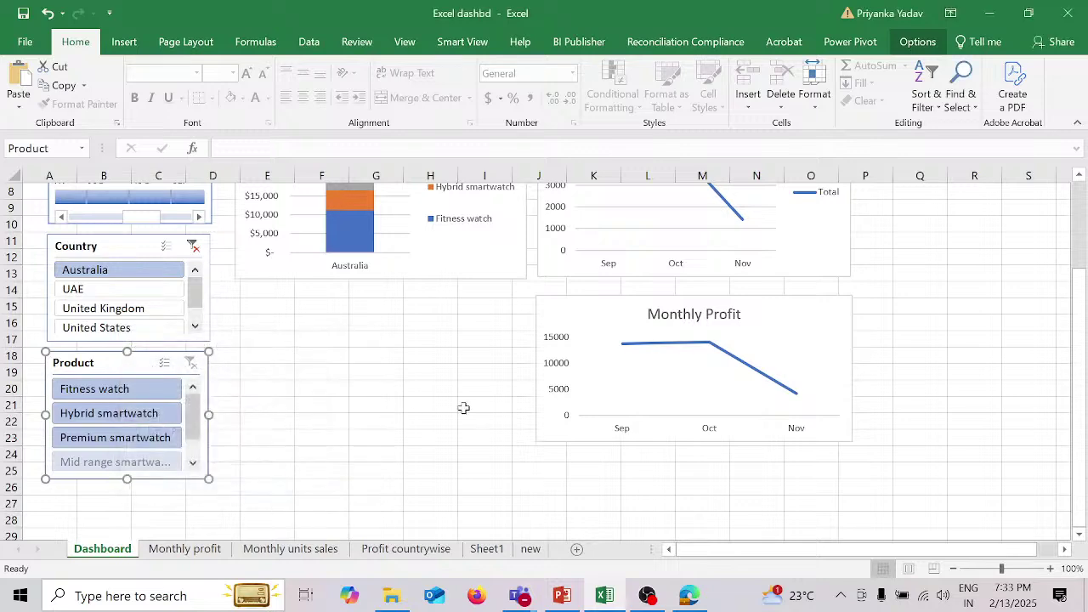
Step: Test the Country slicer with UAE and Australia, ending with all four countries from Australia to United States selected
scroll(463, 408, "up", 3)
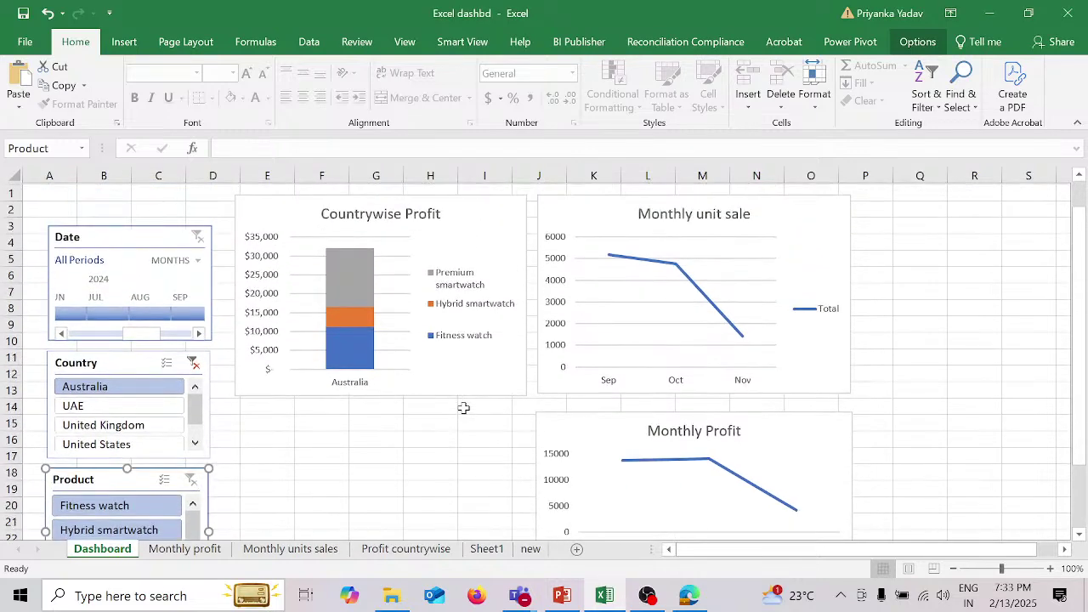
left_click(147, 406)
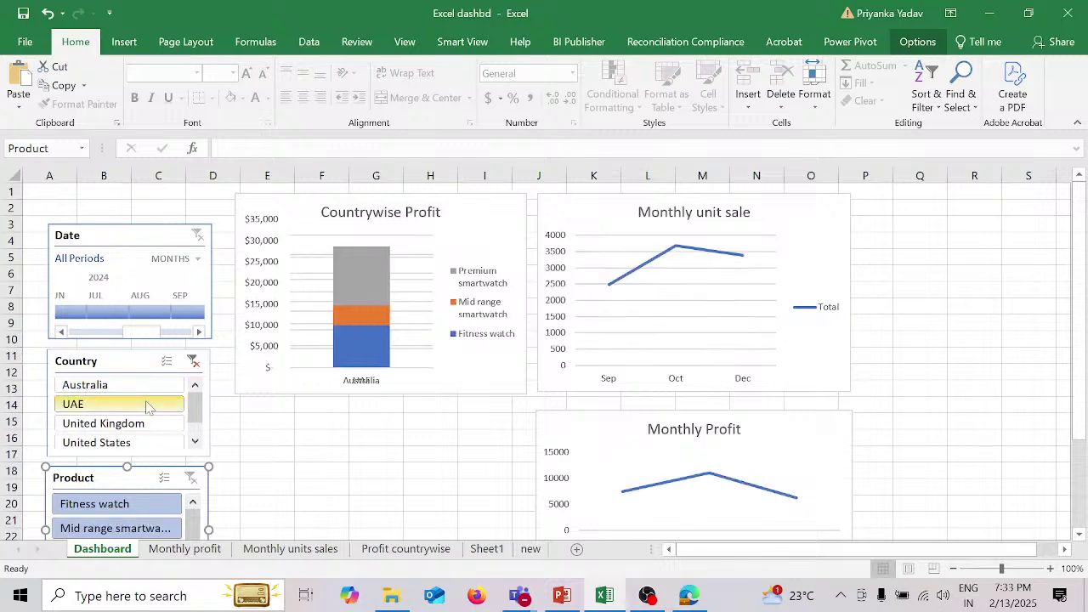
left_click(151, 386)
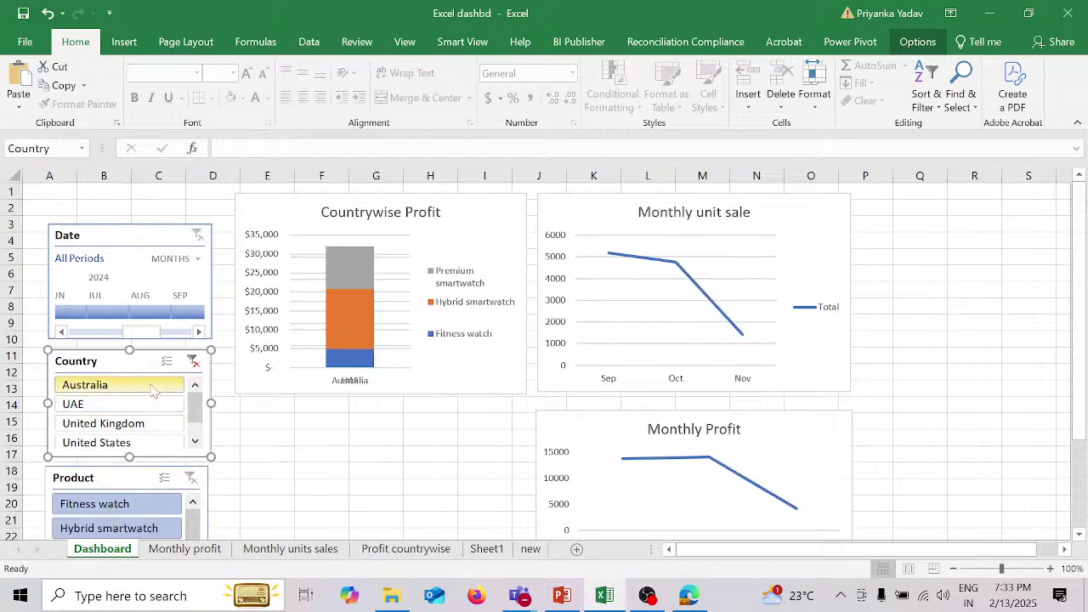
left_click_drag(151, 389, 151, 446)
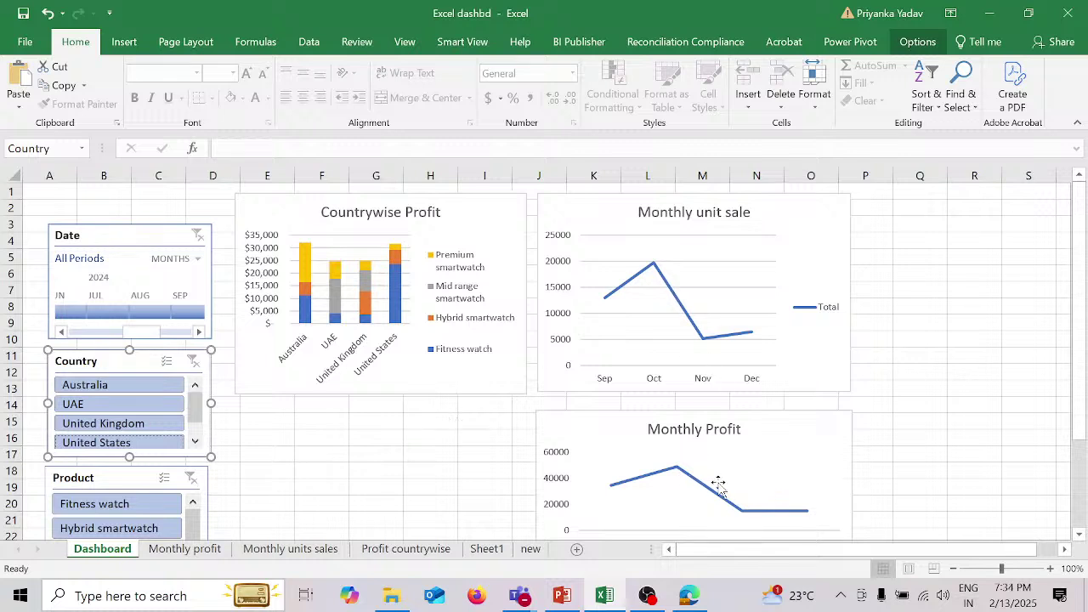
Step: Delete the Total legend and the horizontal gridlines from the Monthly unit sale chart
left_click(815, 316)
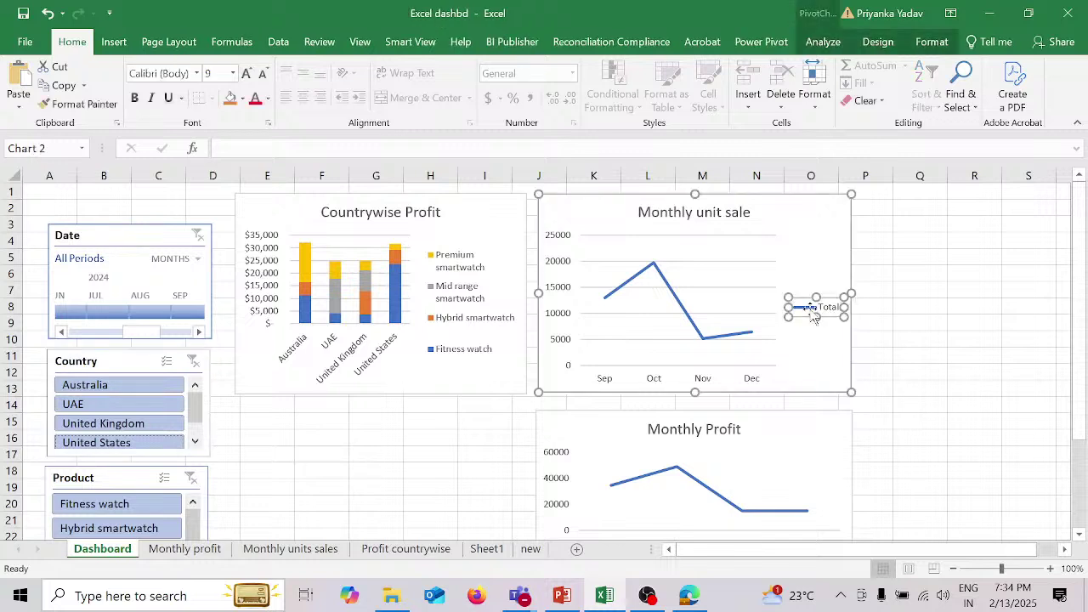
key("Delete")
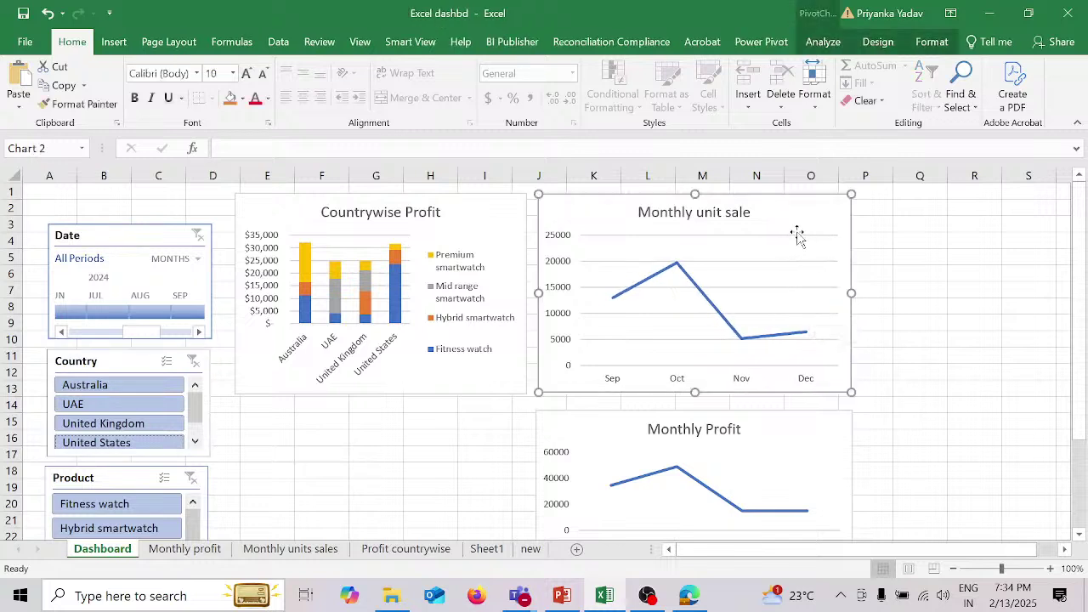
left_click(789, 235)
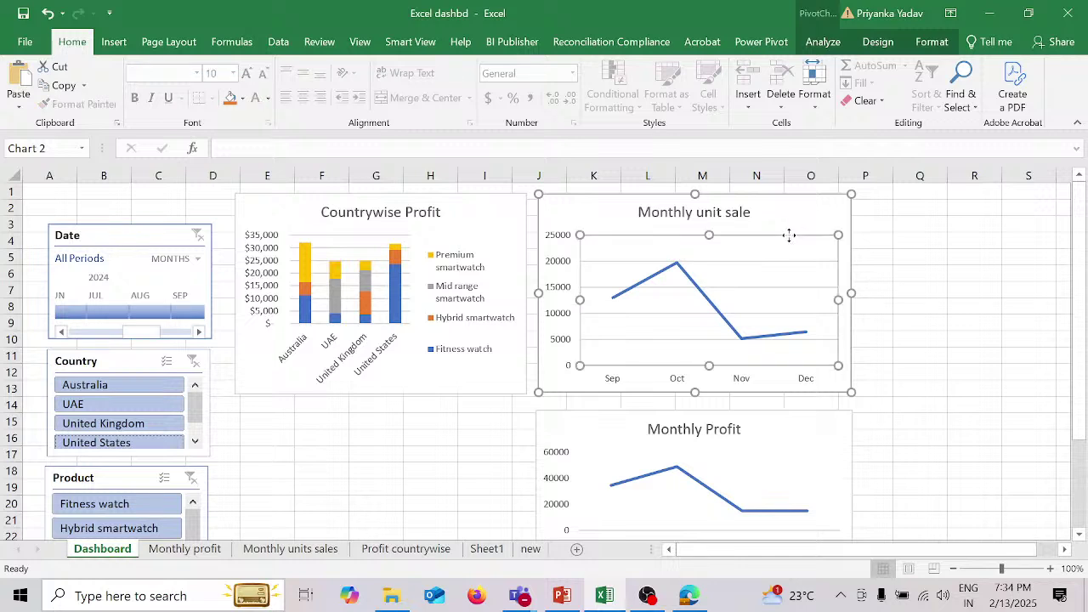
left_click(783, 262)
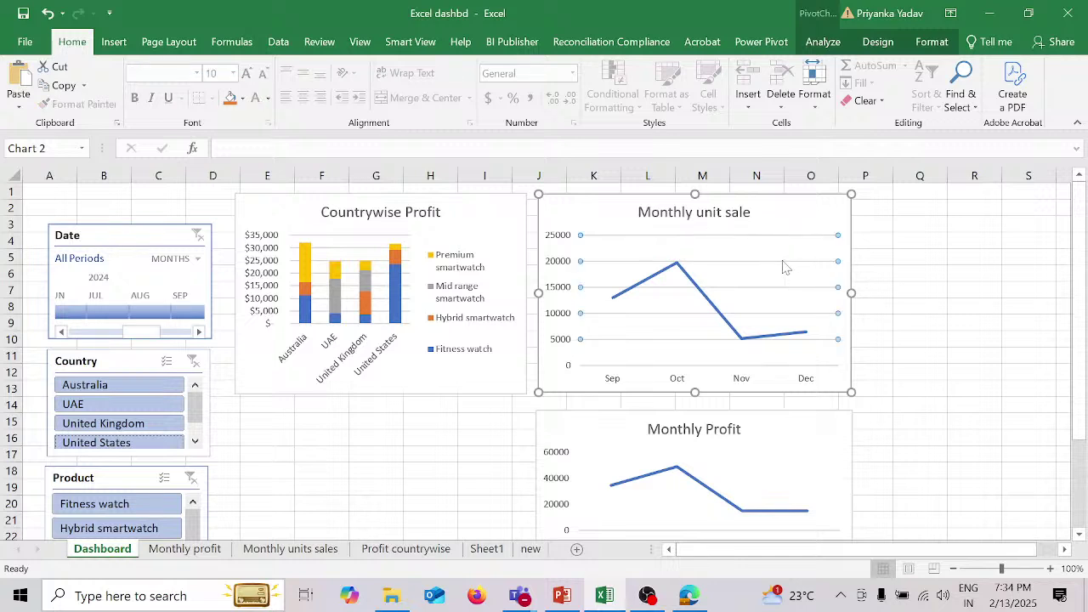
key("Escape")
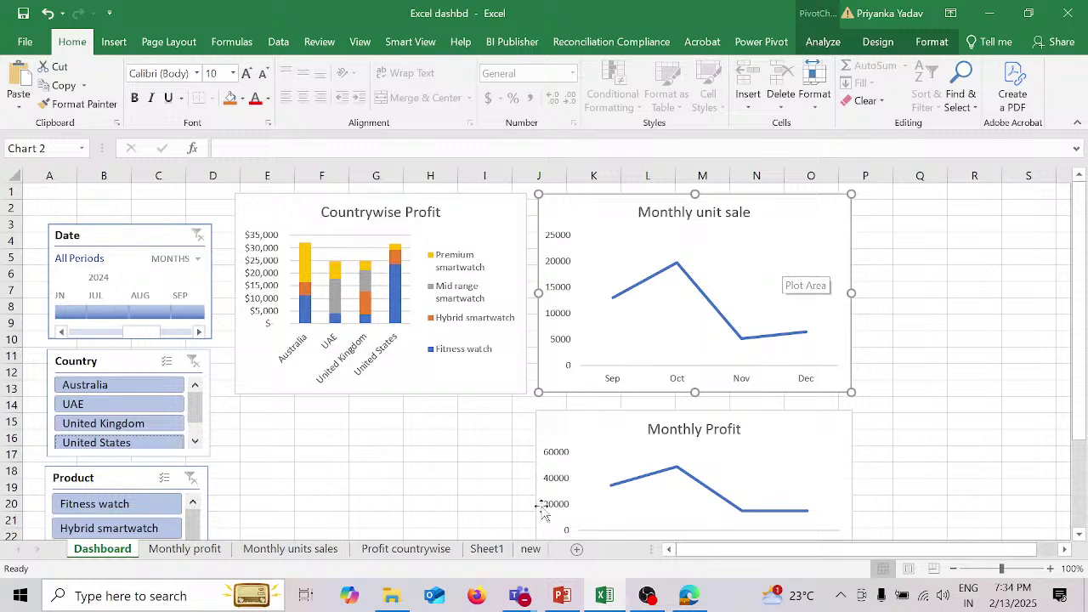
Step: Copy the data rows A2:G20 from the new sheet, paste them below the Sheet1 table at A26, and return to the Dashboard sheet
left_click(530, 549)
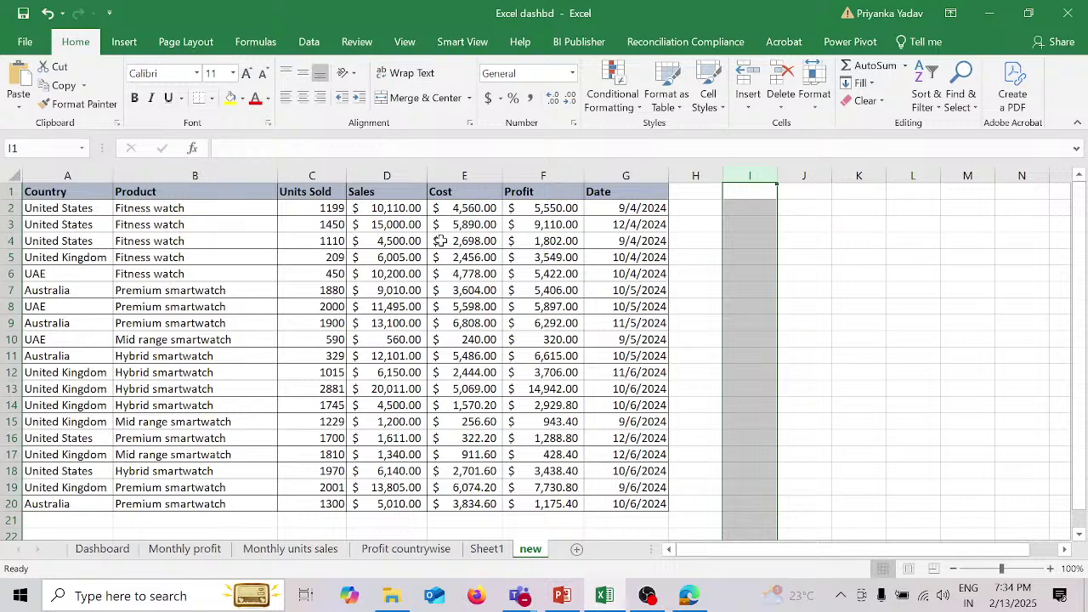
left_click(85, 211)
left_click_drag(89, 211, 601, 501)
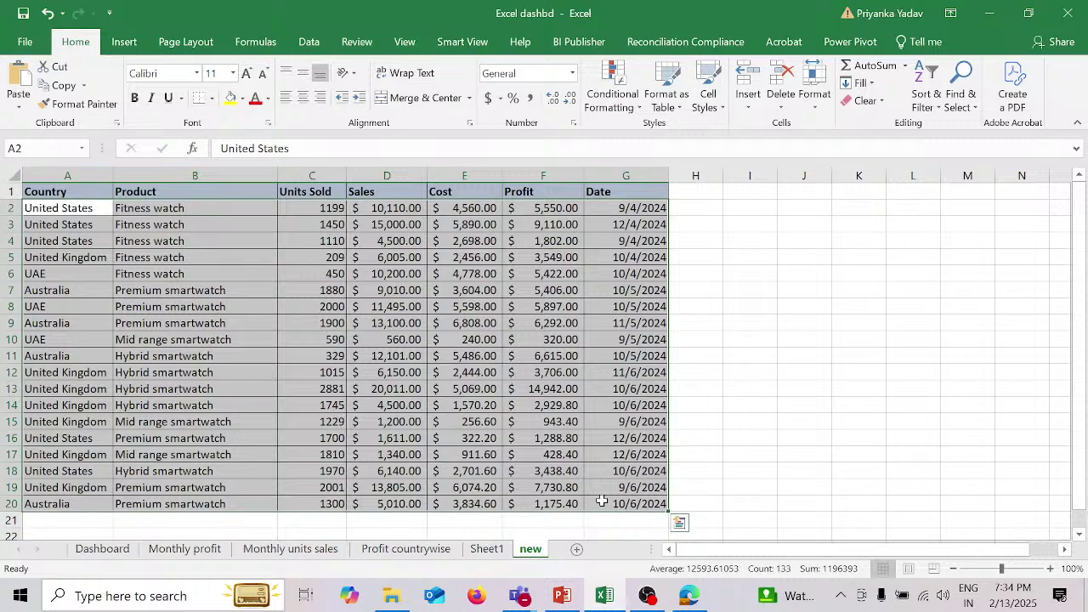
key("ctrl+c")
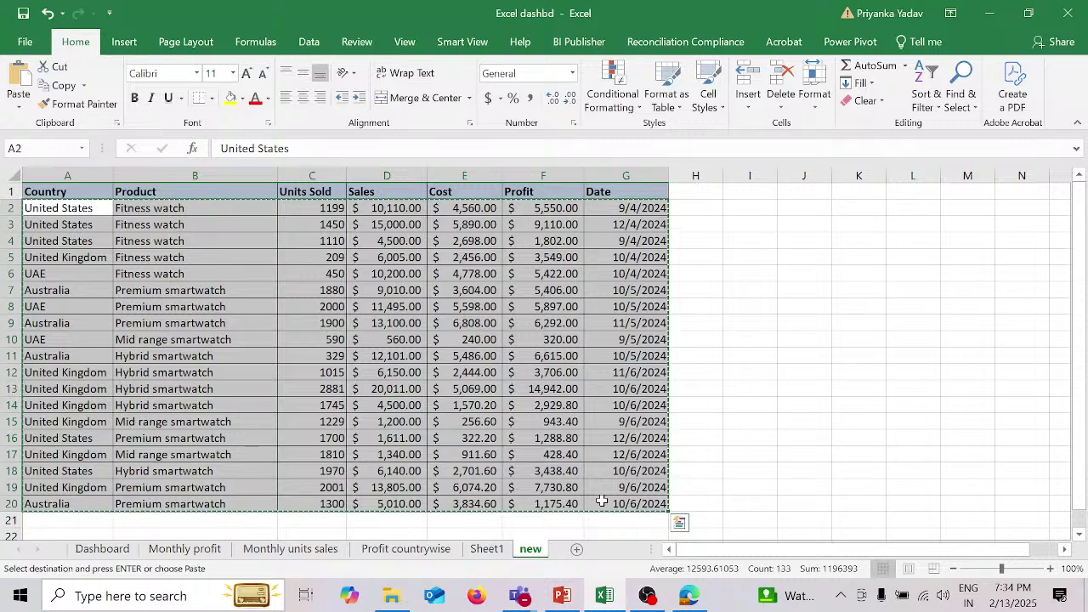
left_click(489, 552)
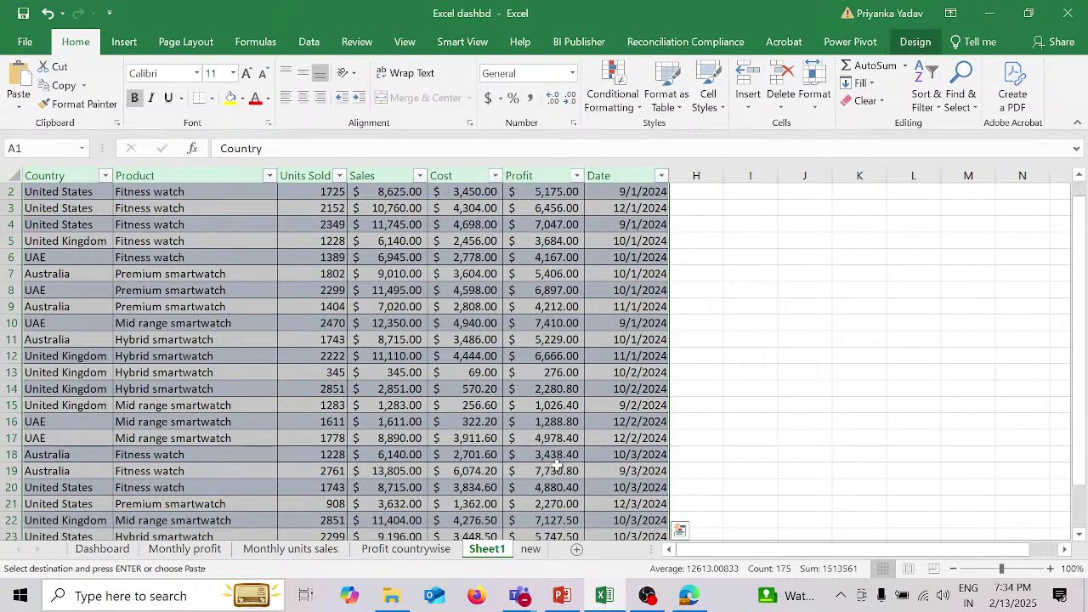
scroll(636, 442, "down", 6)
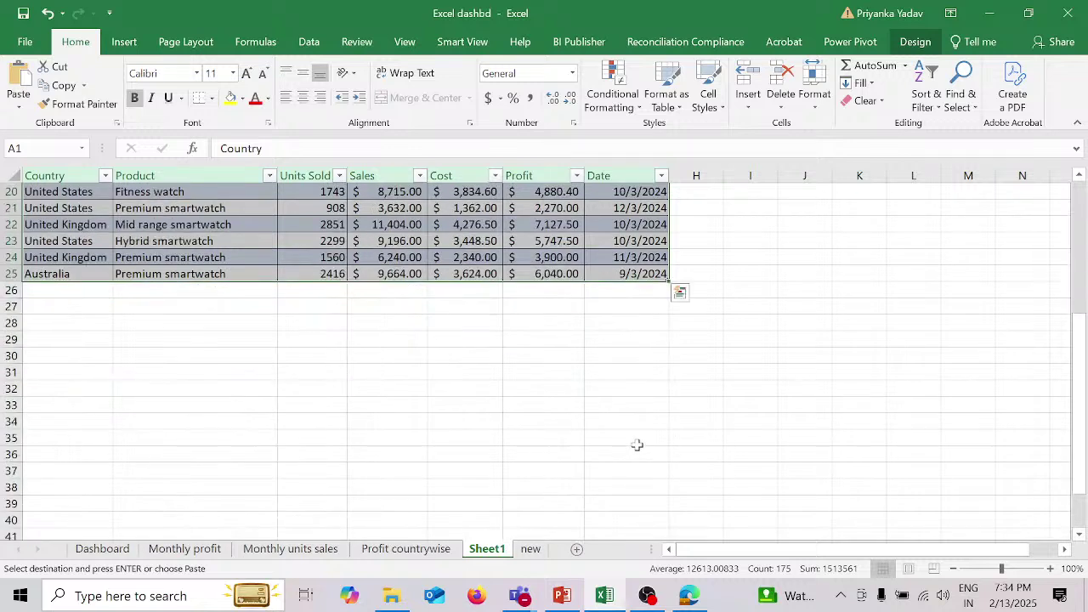
left_click(89, 291)
key("ctrl+v")
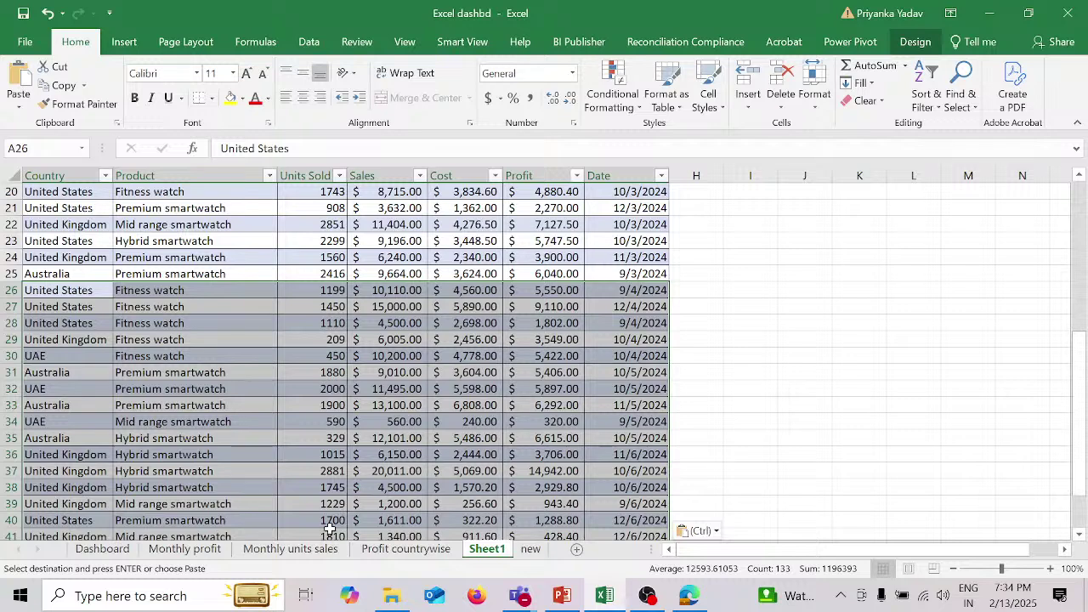
left_click(125, 553)
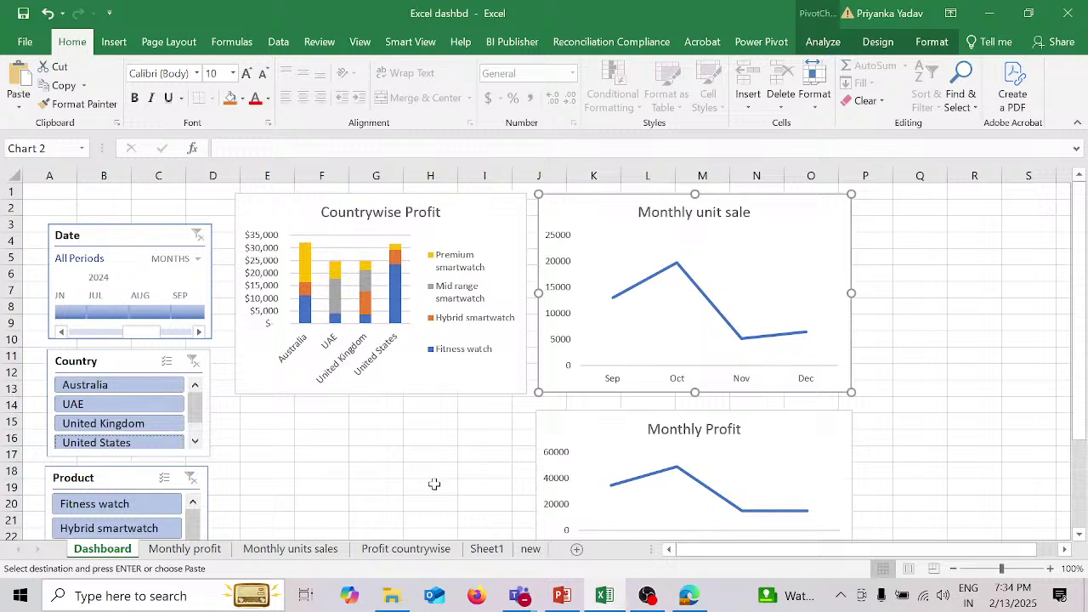
left_click(115, 44)
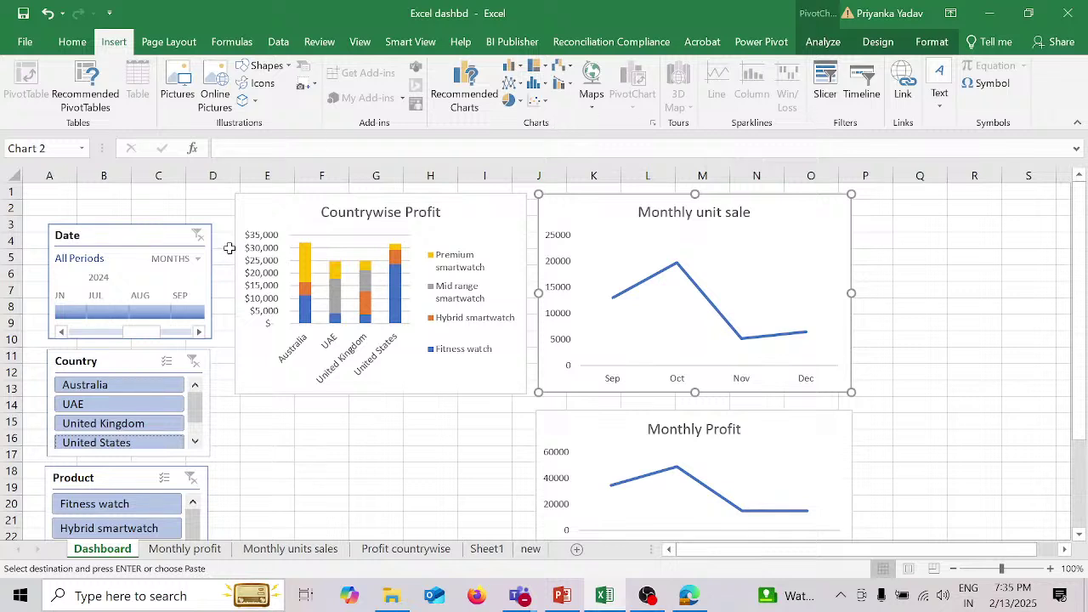
mouse_move(398, 307)
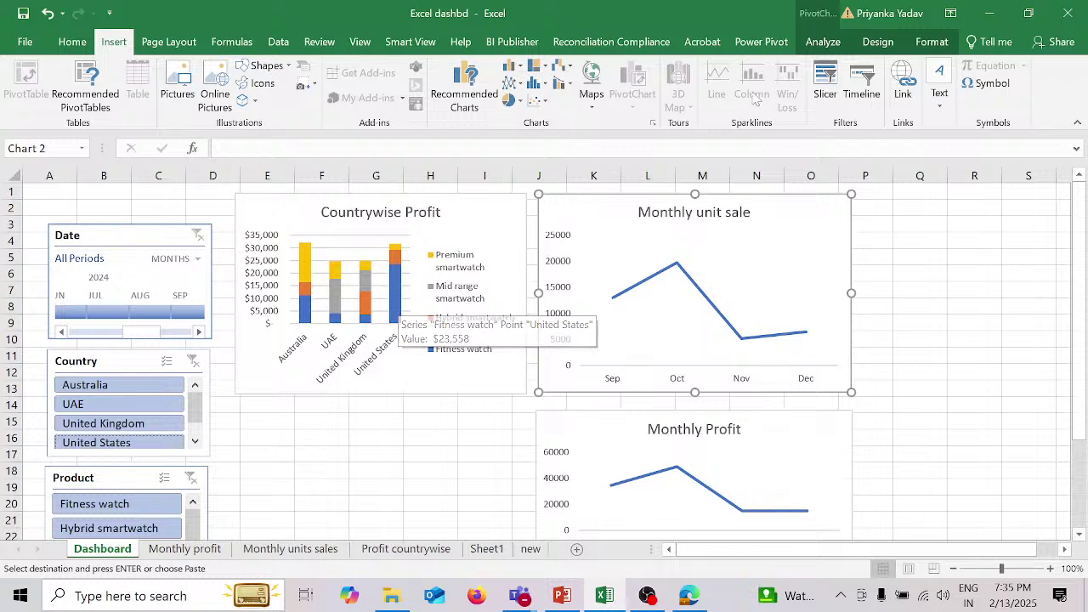
left_click(779, 44)
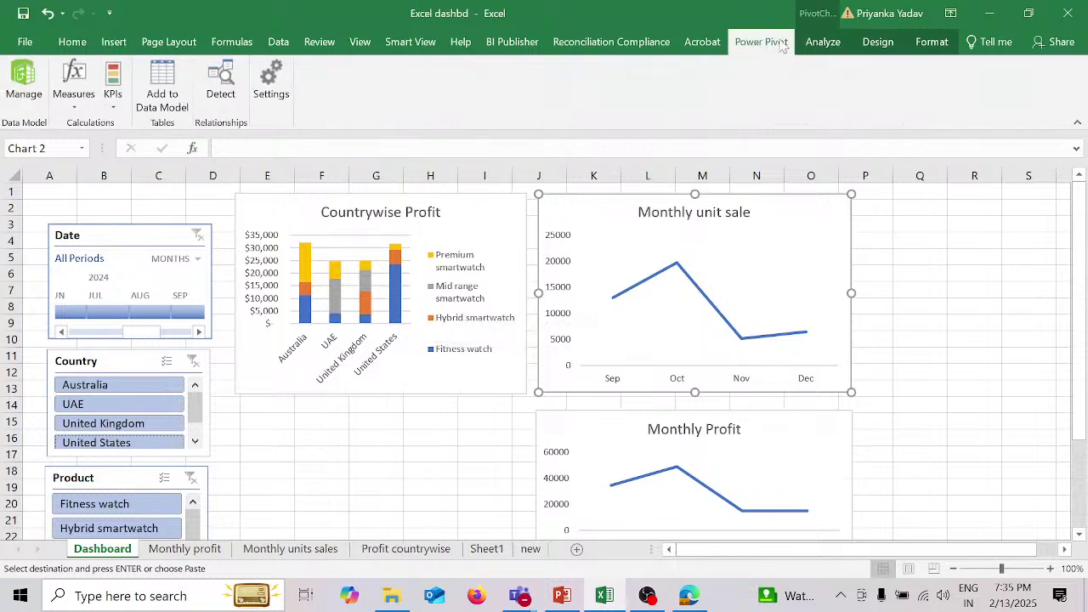
left_click(114, 42)
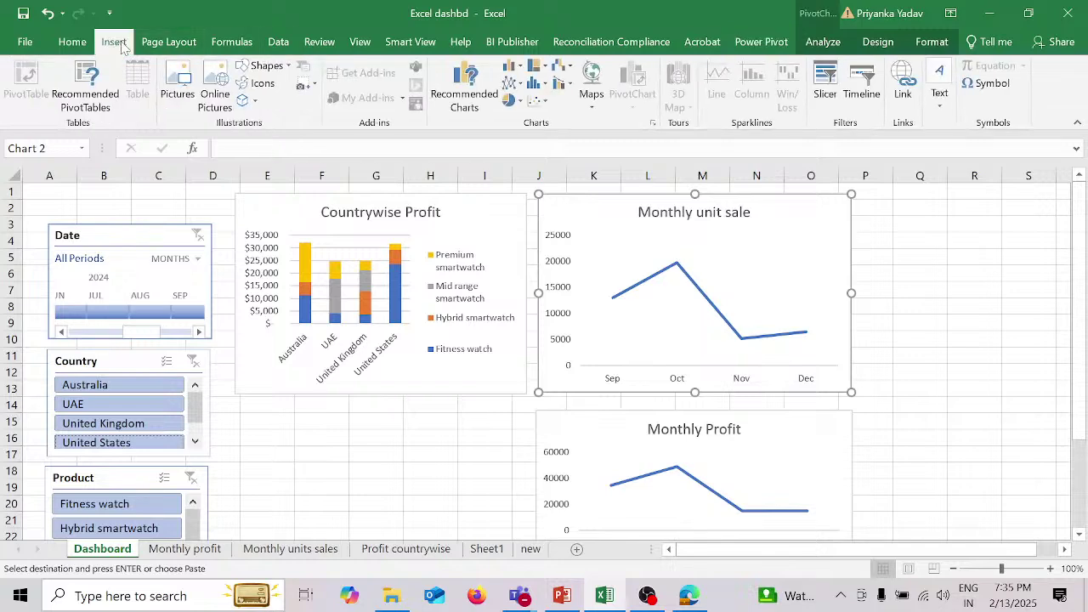
left_click(500, 195)
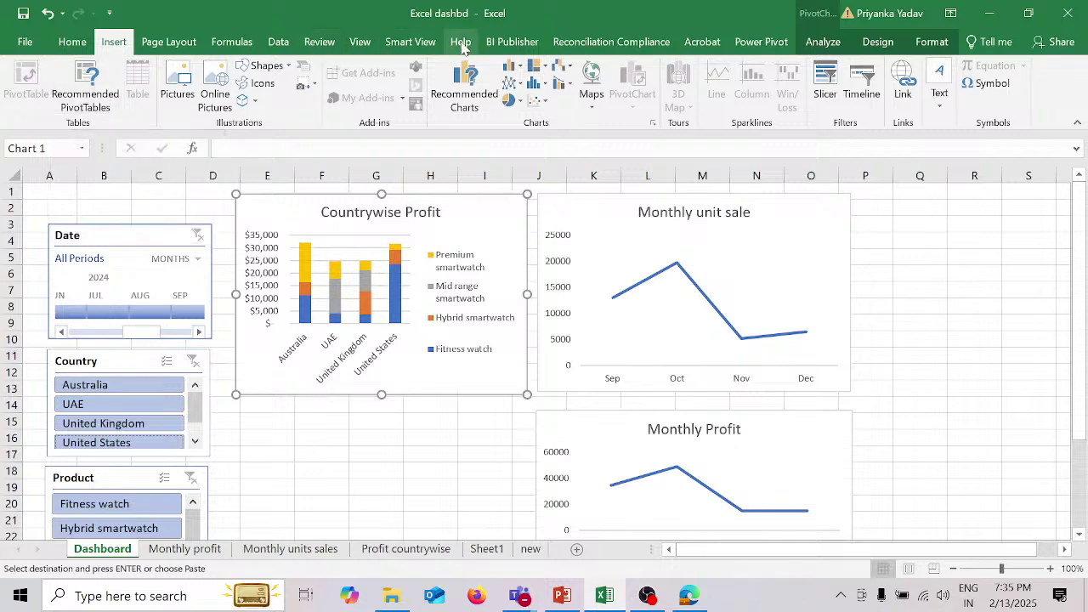
left_click(824, 43)
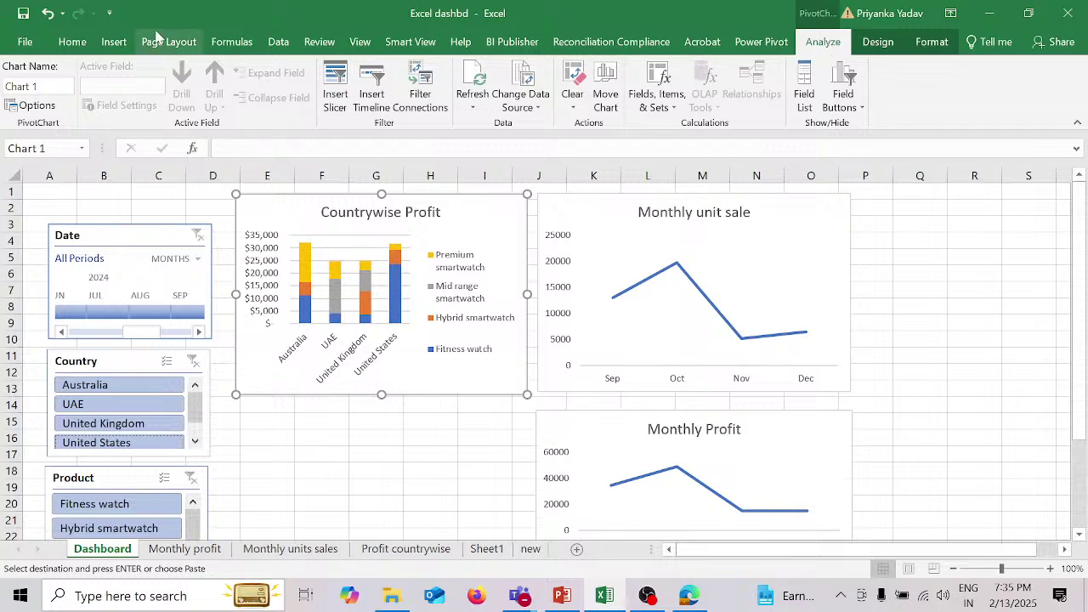
left_click(115, 48)
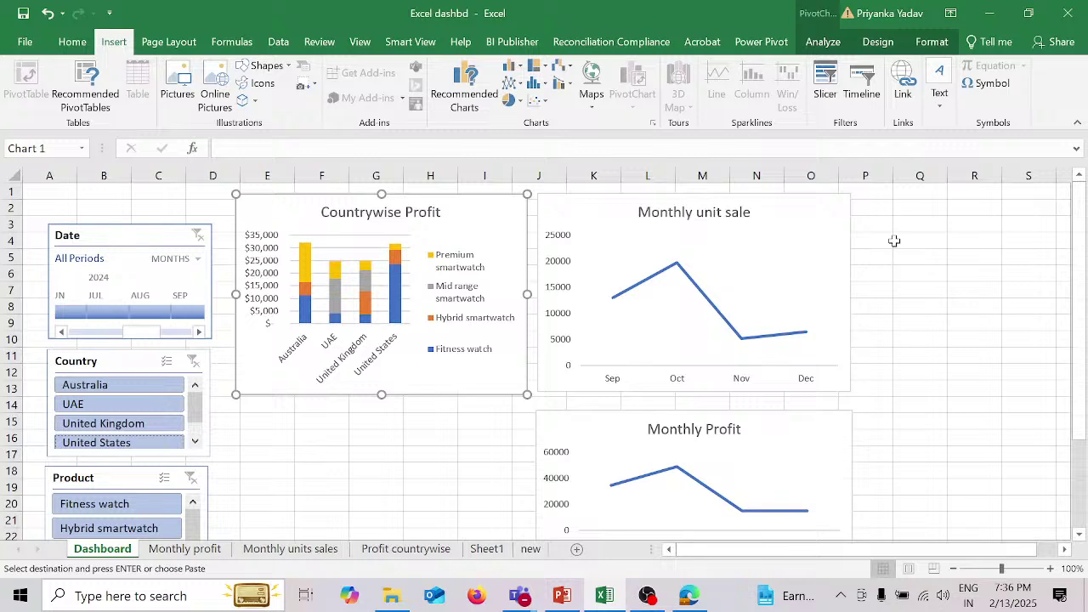
Step: Hide the worksheet gridlines on the Dashboard sheet
left_click(4, 174)
left_click(150, 205)
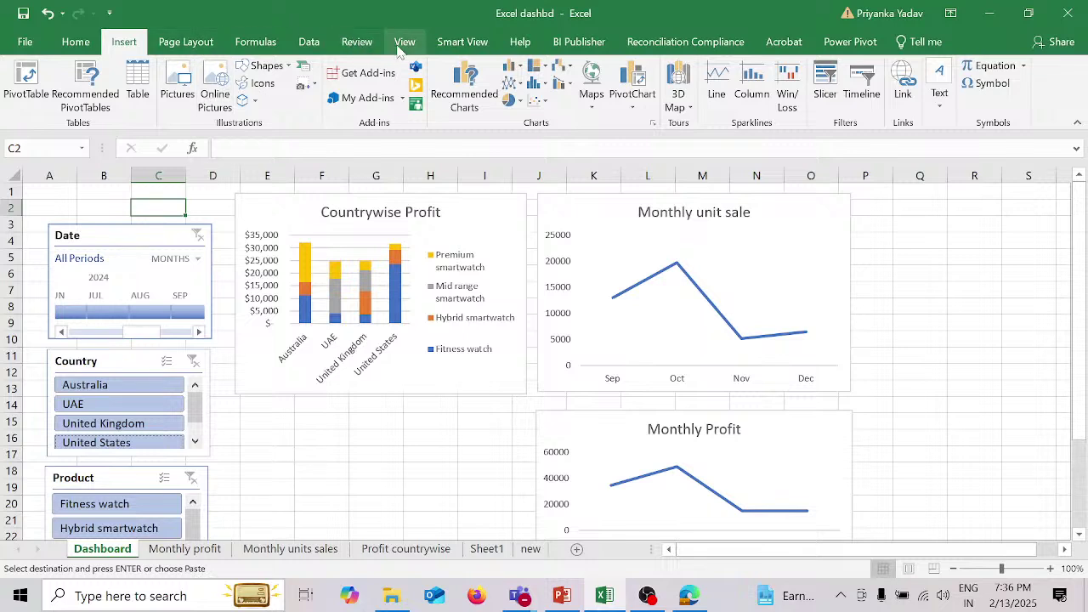
left_click(312, 42)
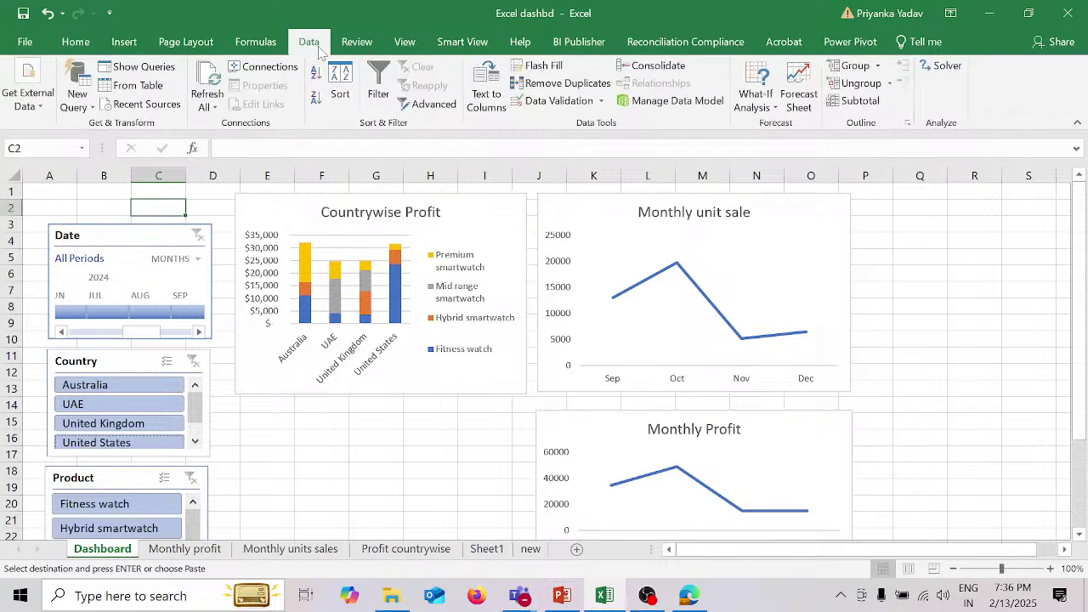
left_click(405, 43)
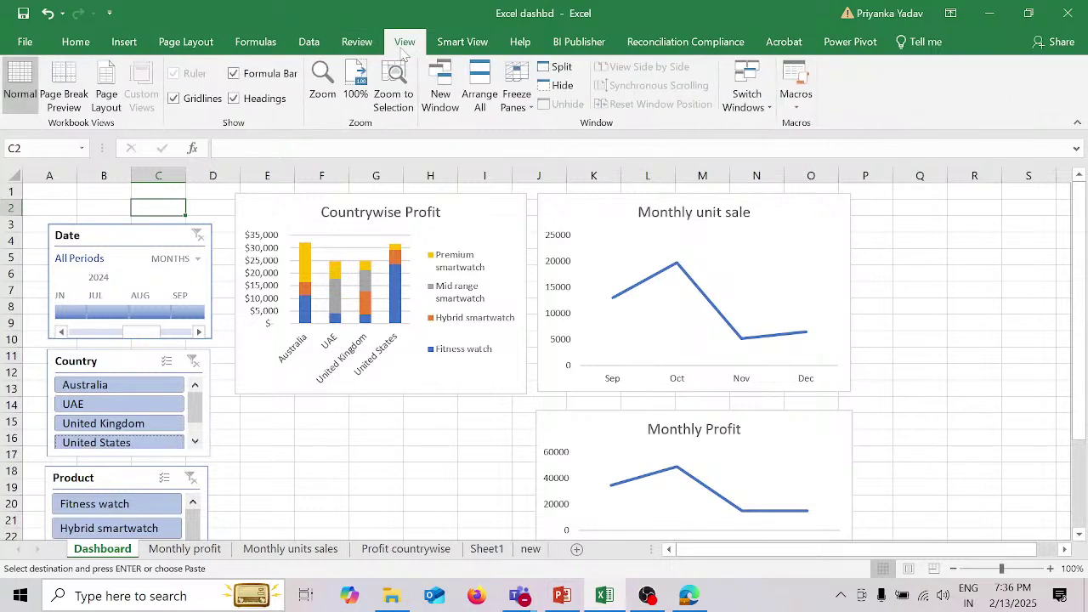
left_click(176, 99)
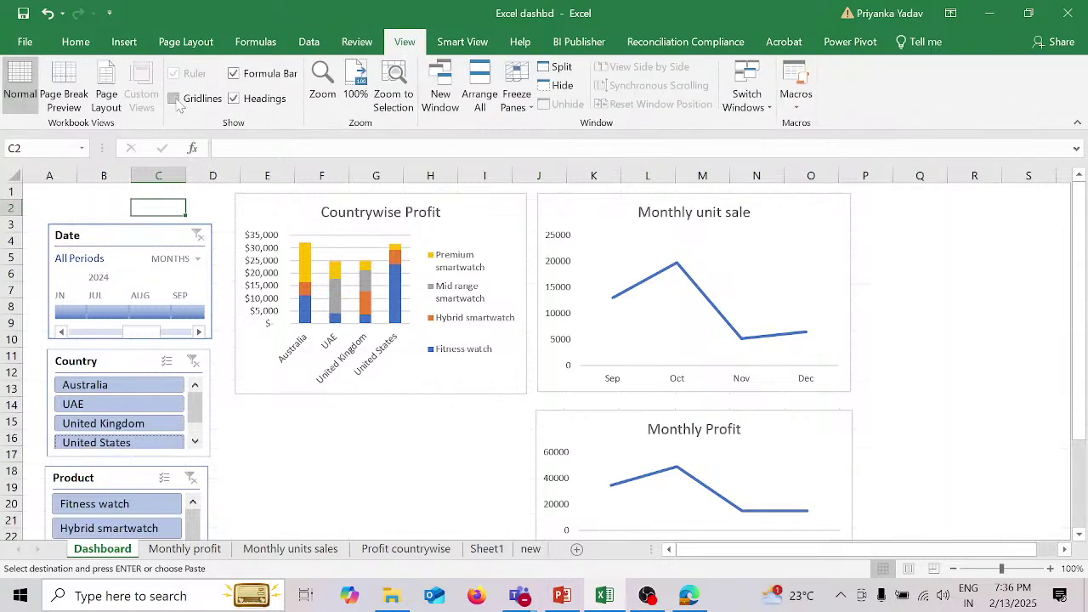
left_click(346, 467)
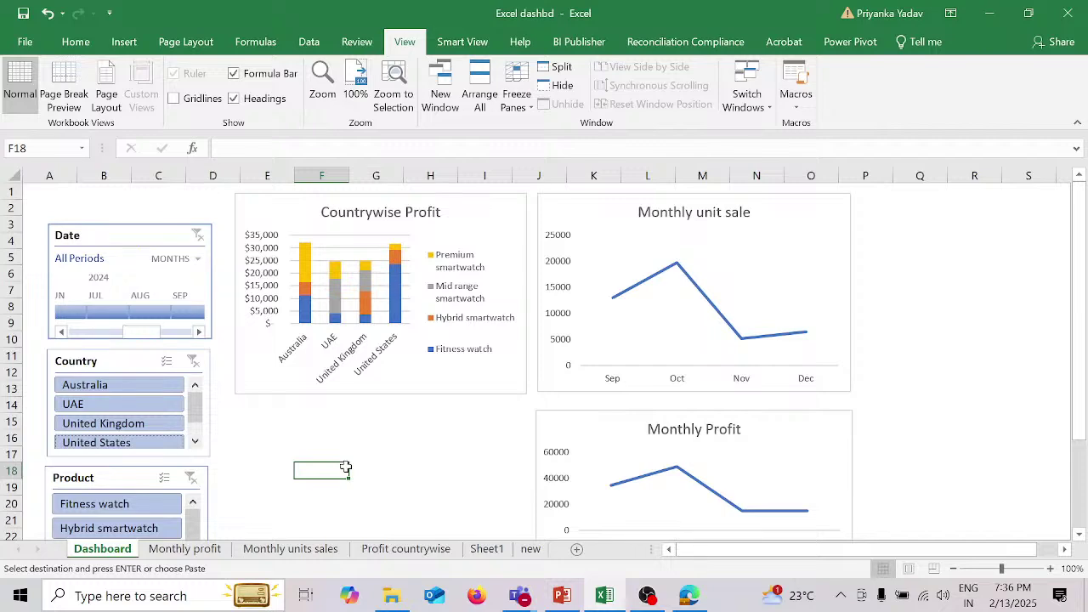
left_click(125, 43)
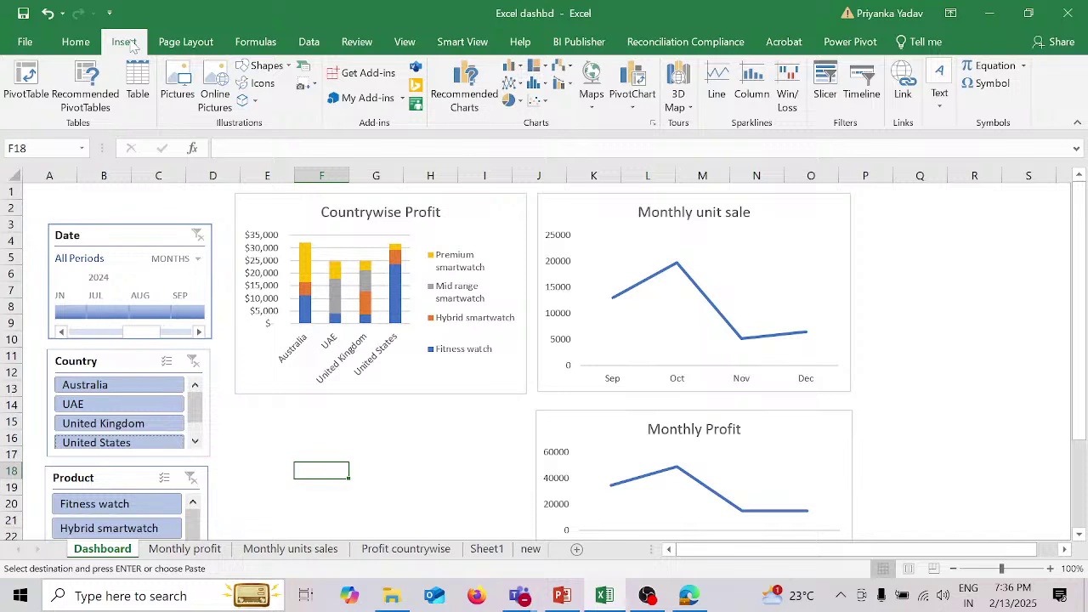
left_click(633, 108)
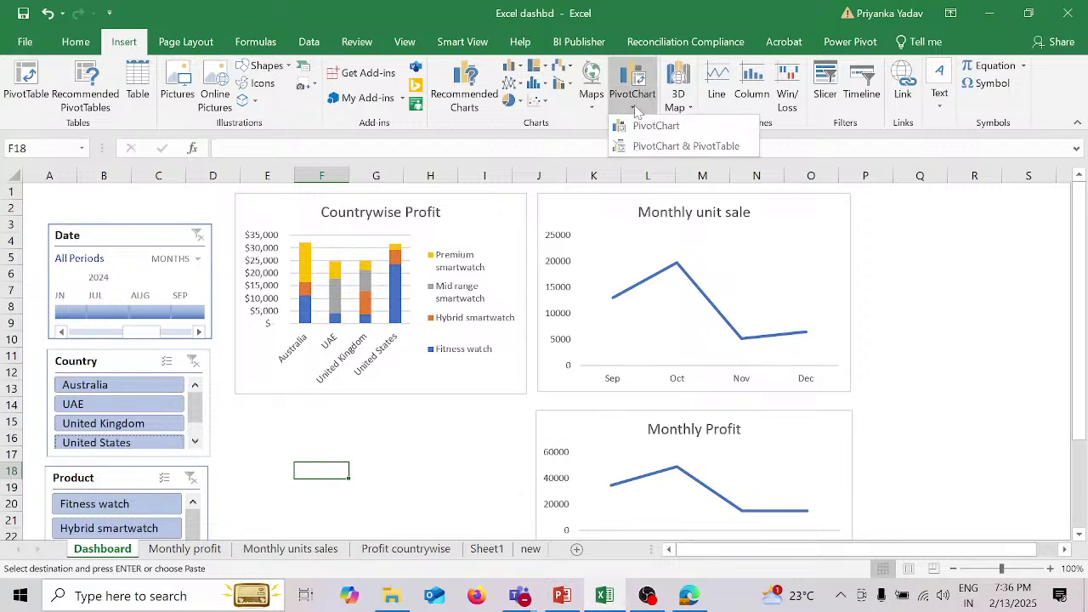
left_click(666, 145)
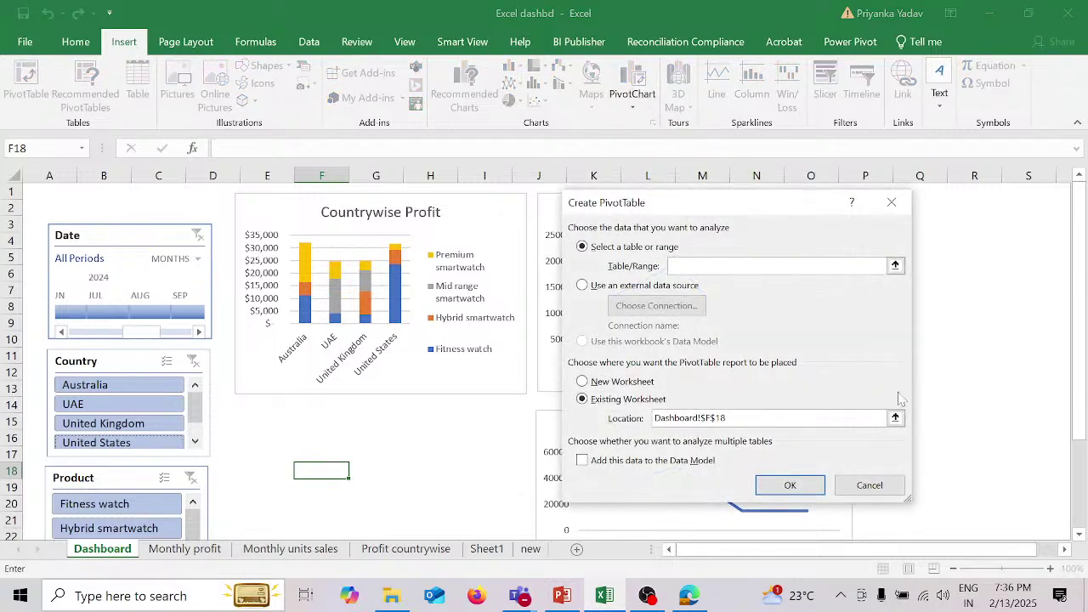
left_click(884, 482)
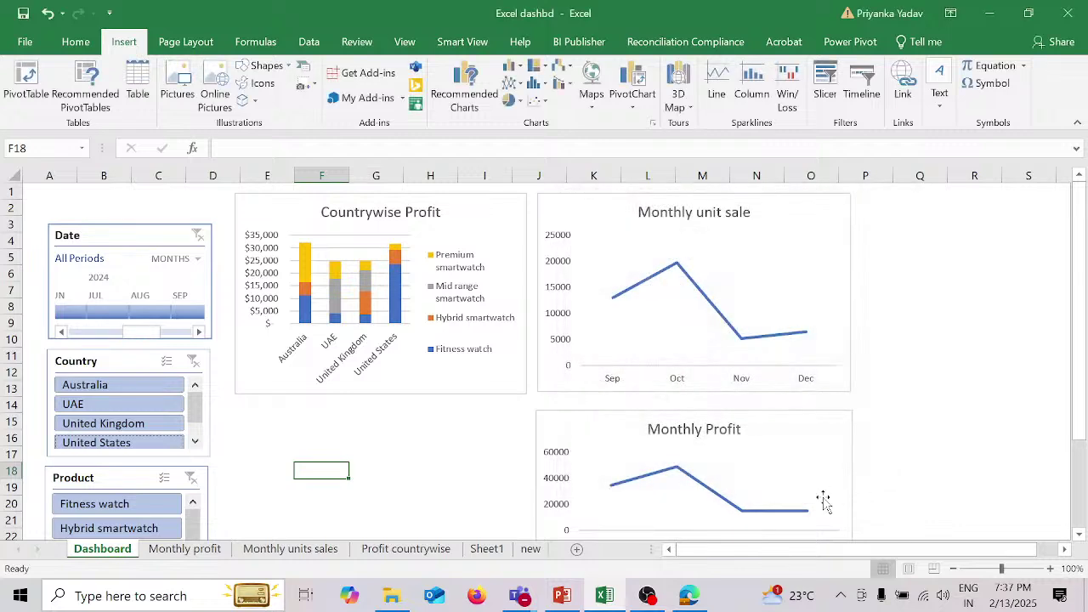
mouse_move(651, 600)
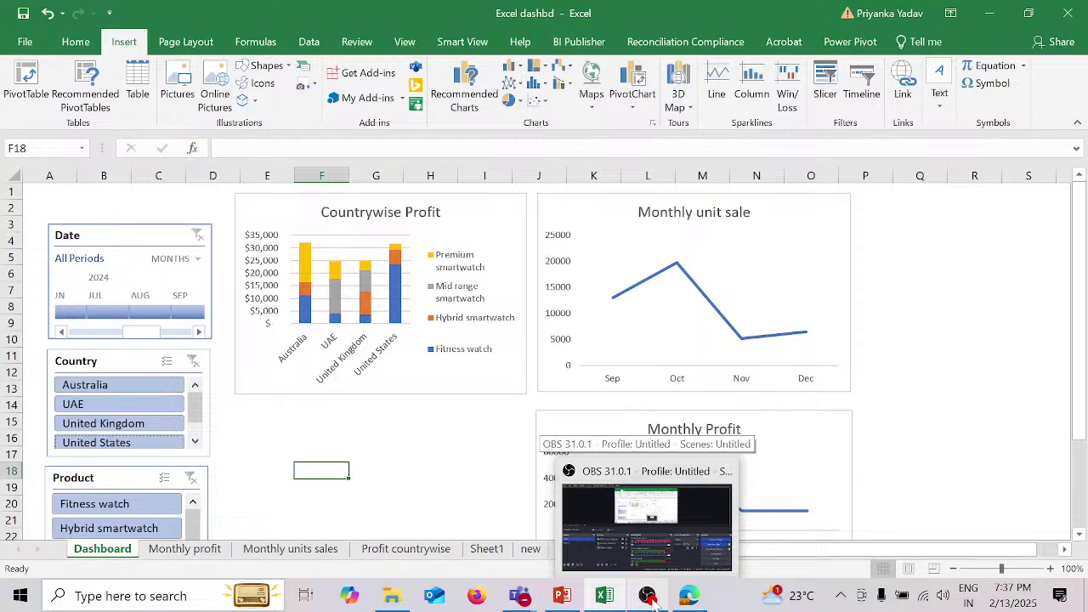